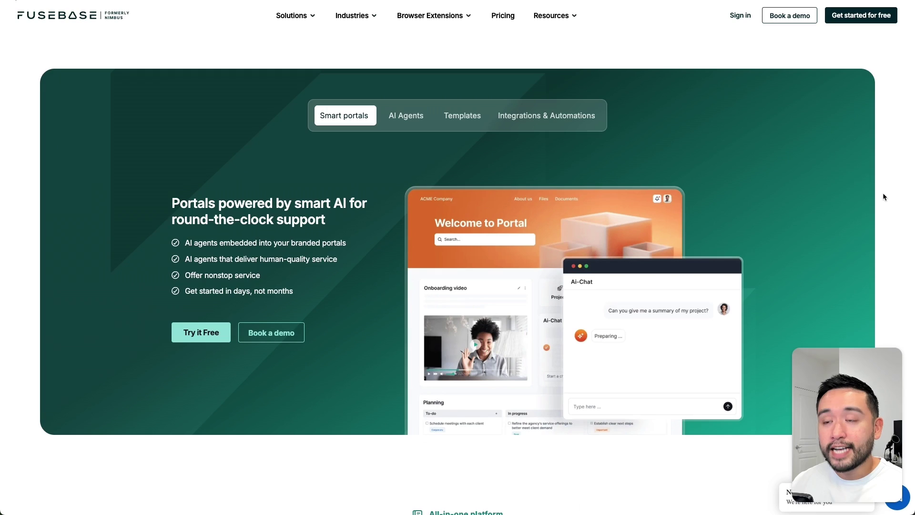
Scroll the FuseBase homepage past Smart, Client and Sales portals to the Partner portals section
scroll(883, 195, down, 4)
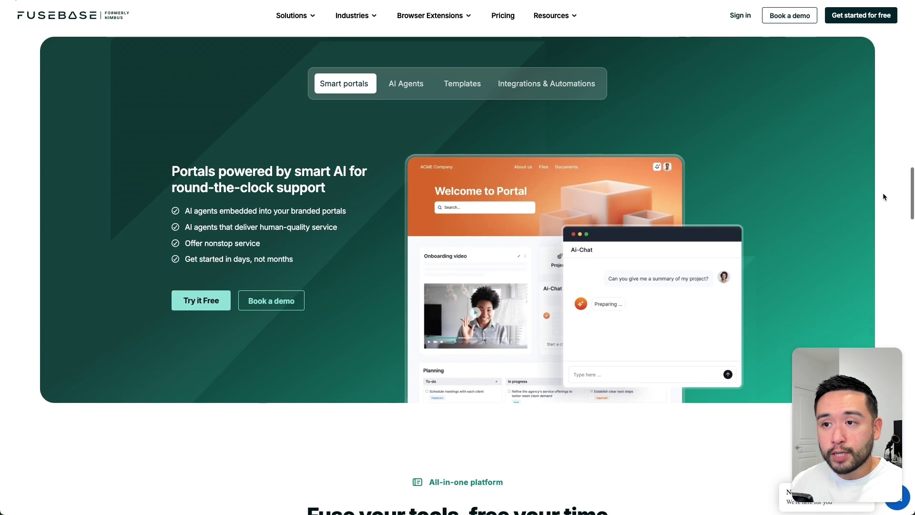
scroll(883, 197, down, 6)
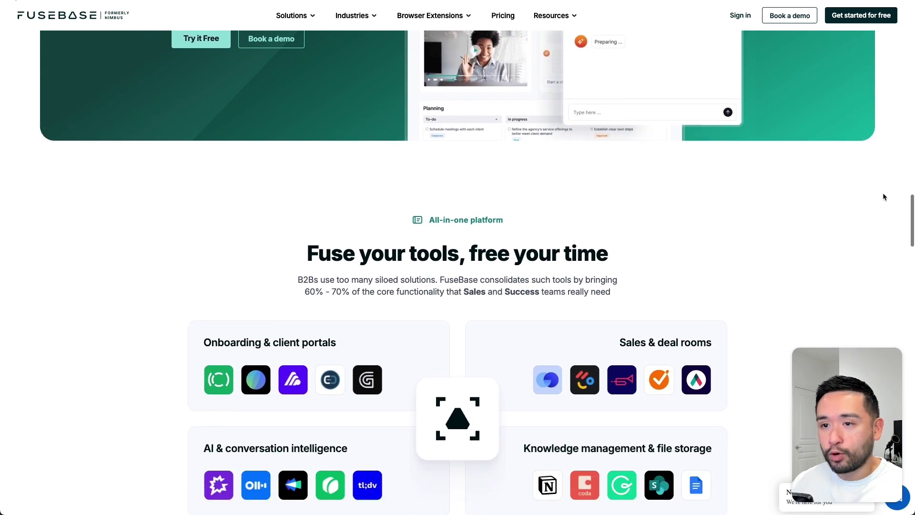
scroll(883, 197, down, 5)
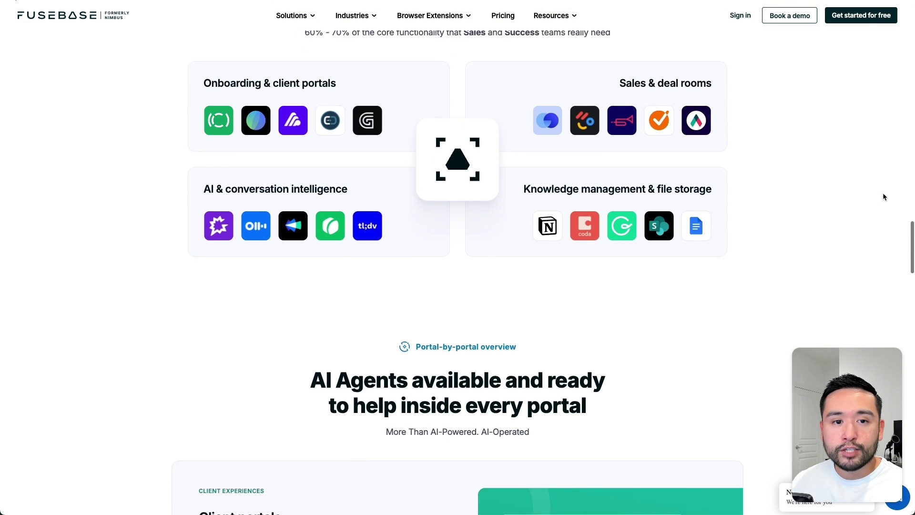
scroll(883, 197, down, 5)
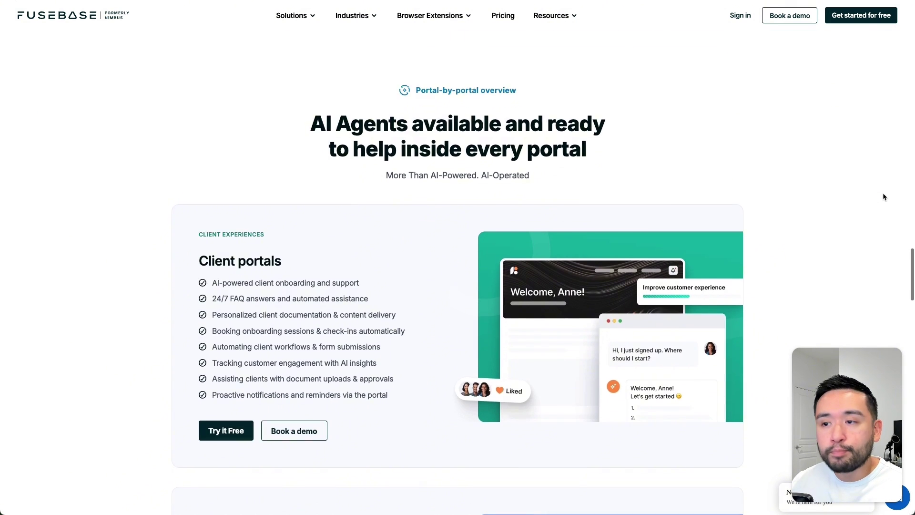
scroll(882, 197, down, 4)
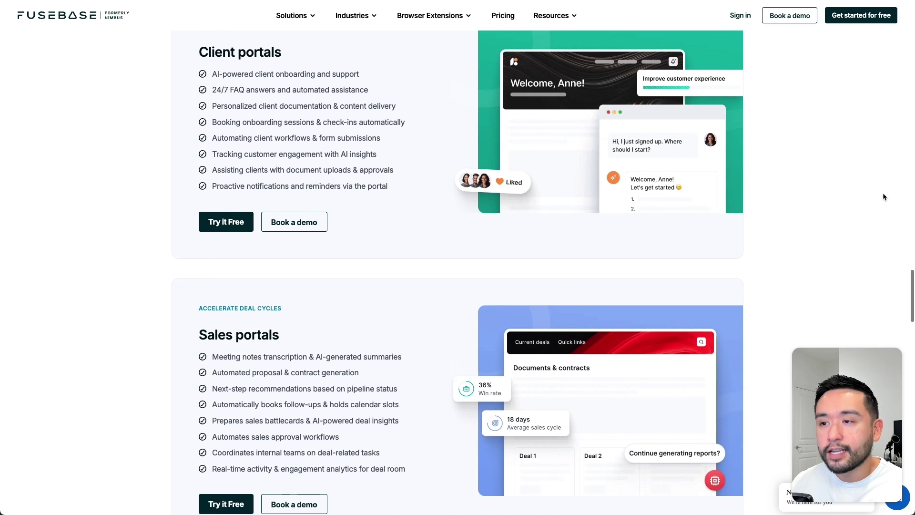
scroll(883, 197, down, 4)
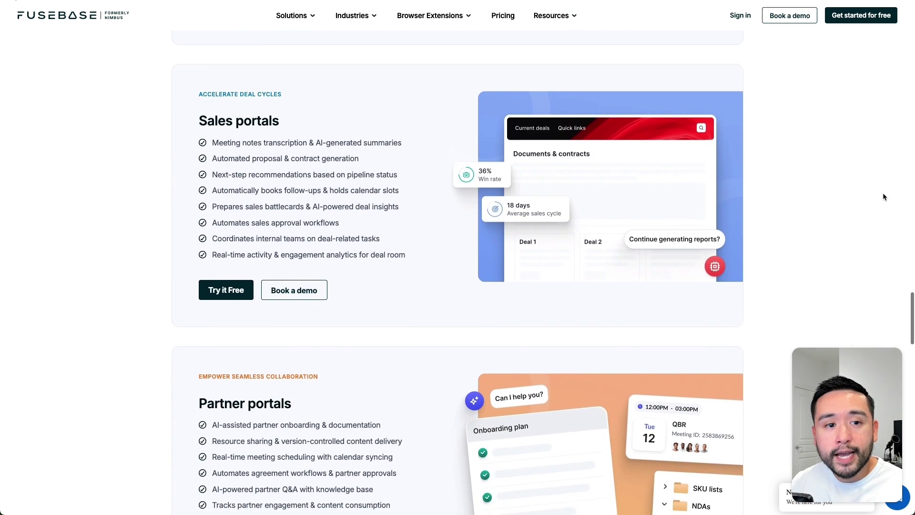
scroll(883, 197, down, 5)
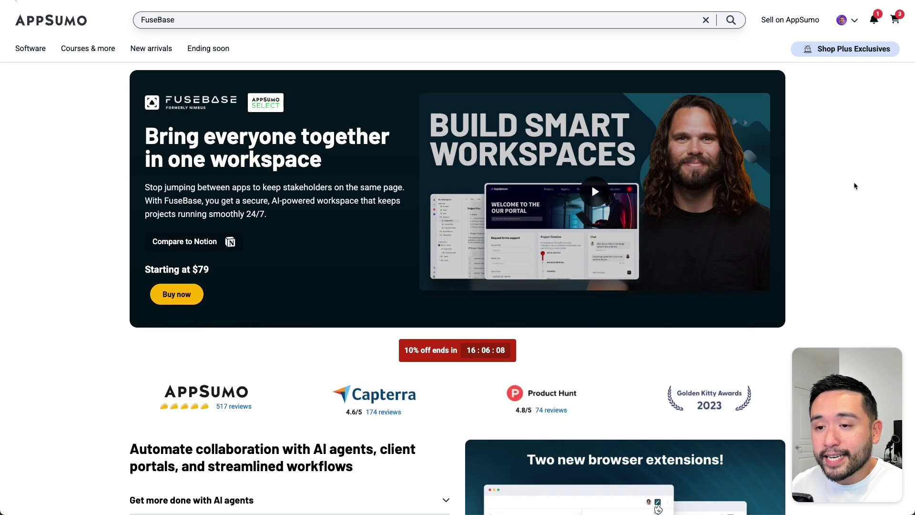
Scroll the FuseBase deal page down to the pricing table
scroll(854, 185, down, 10)
scroll(854, 186, down, 4)
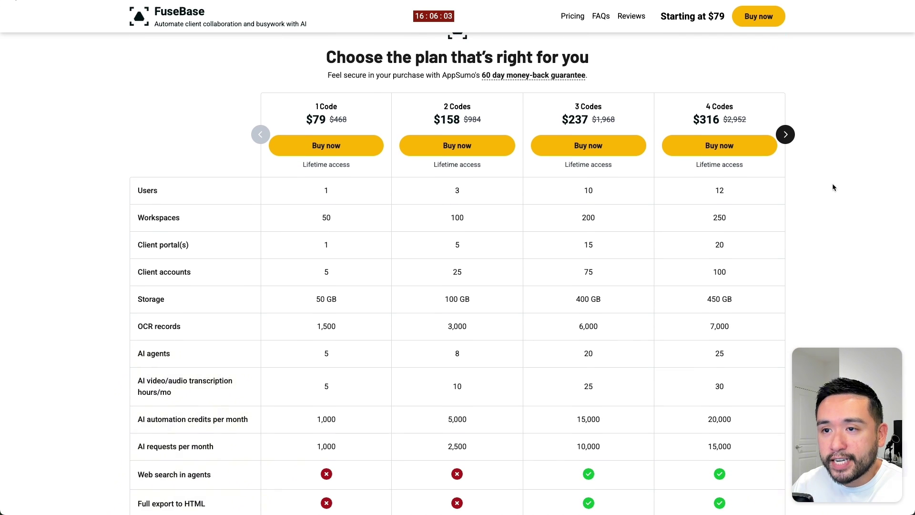
scroll(389, 227, down, 1)
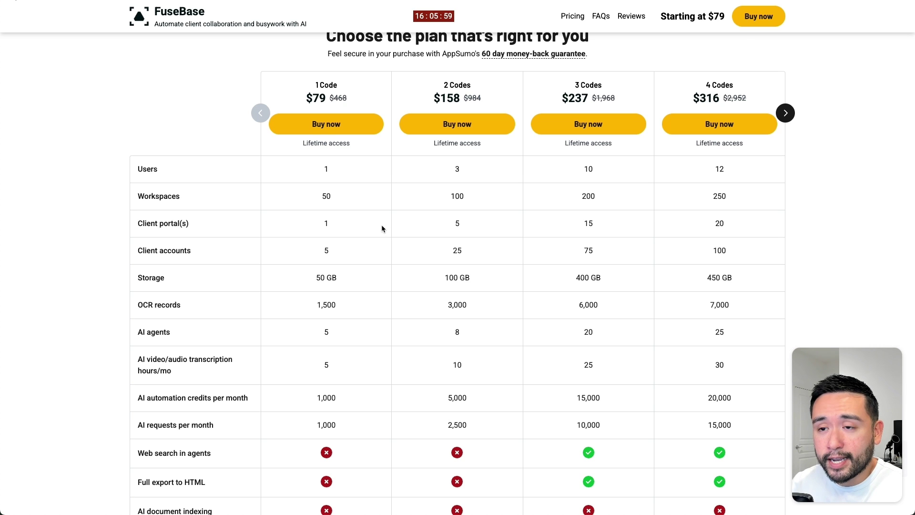
scroll(345, 204, down, 4)
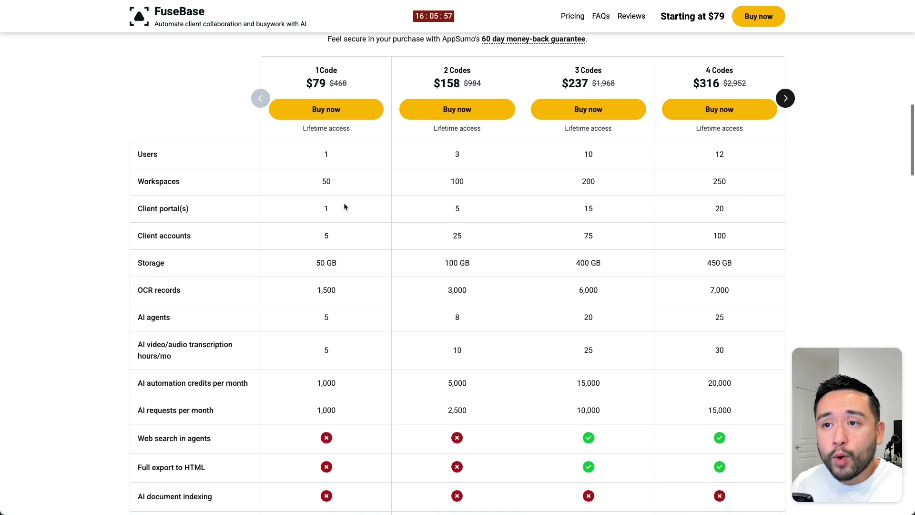
scroll(329, 198, down, 5)
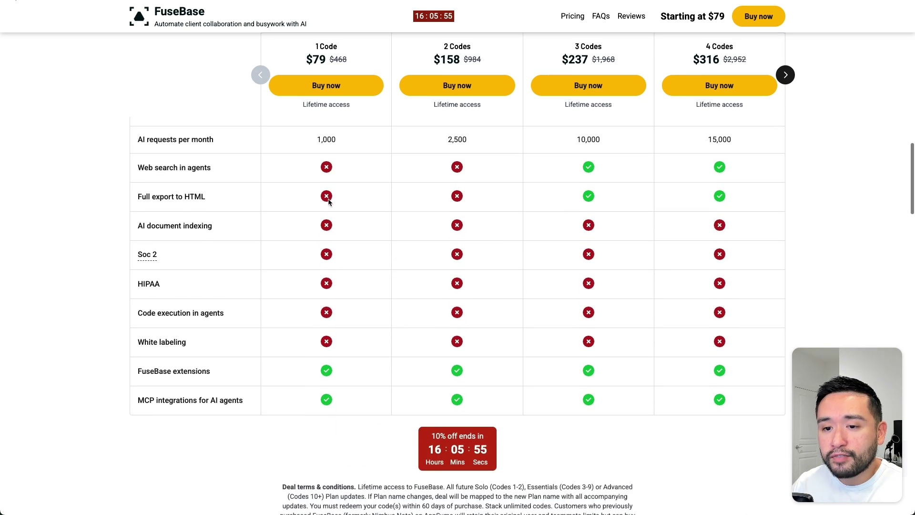
scroll(329, 204, up, 3)
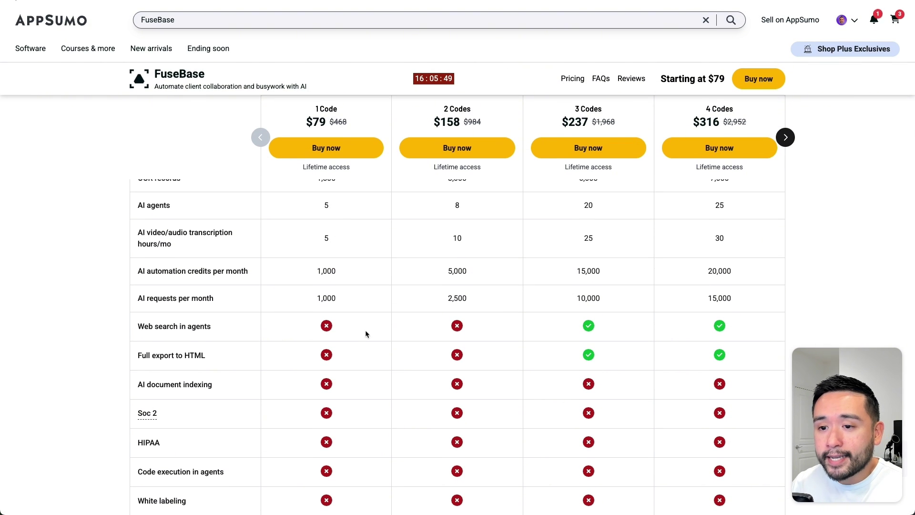
scroll(343, 337, down, 1)
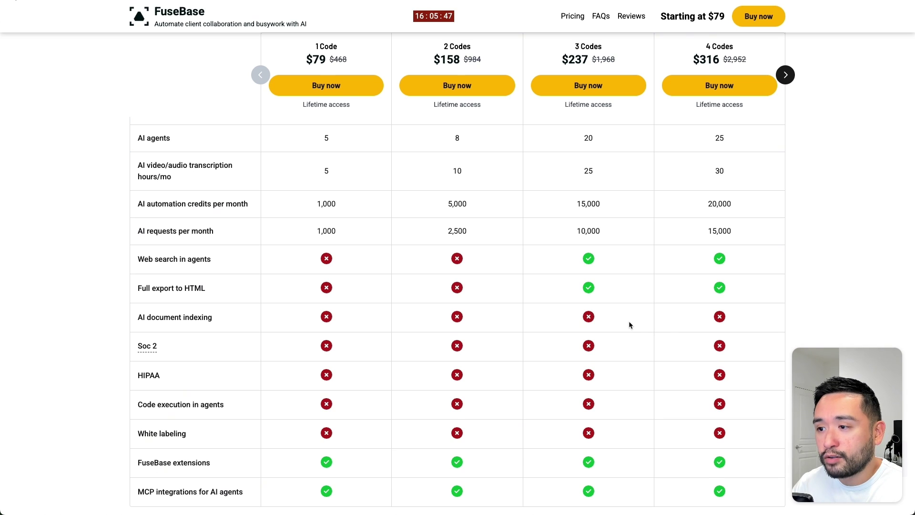
scroll(629, 324, up, 1)
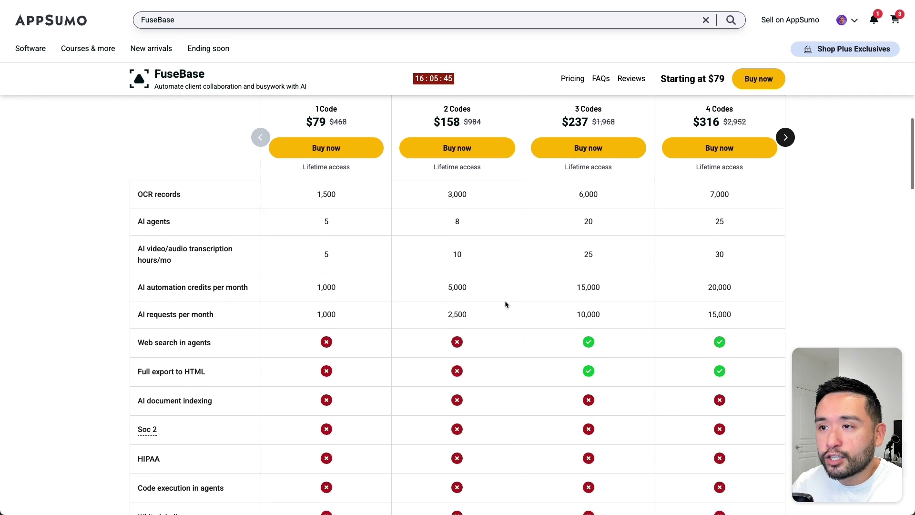
Advance the pricing carousel to the higher 7–10 Codes tiers
click(785, 75)
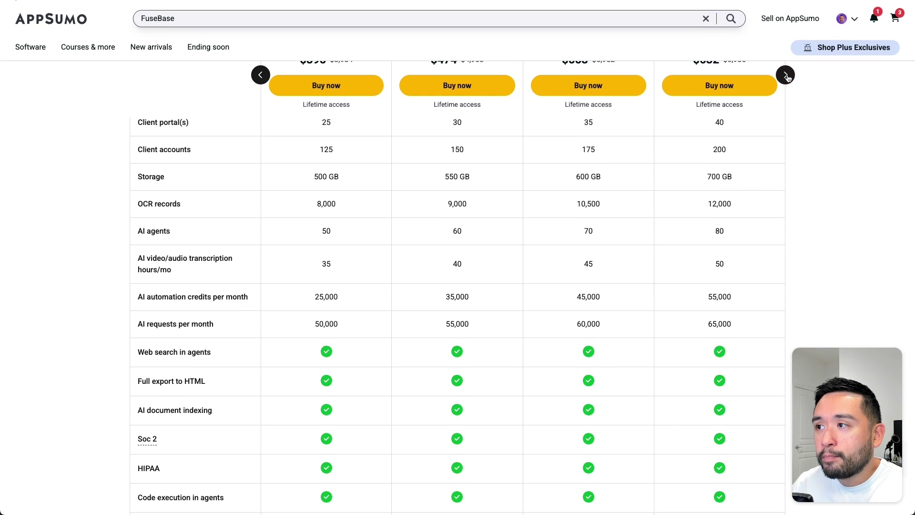
click(786, 75)
scroll(826, 109, up, 1)
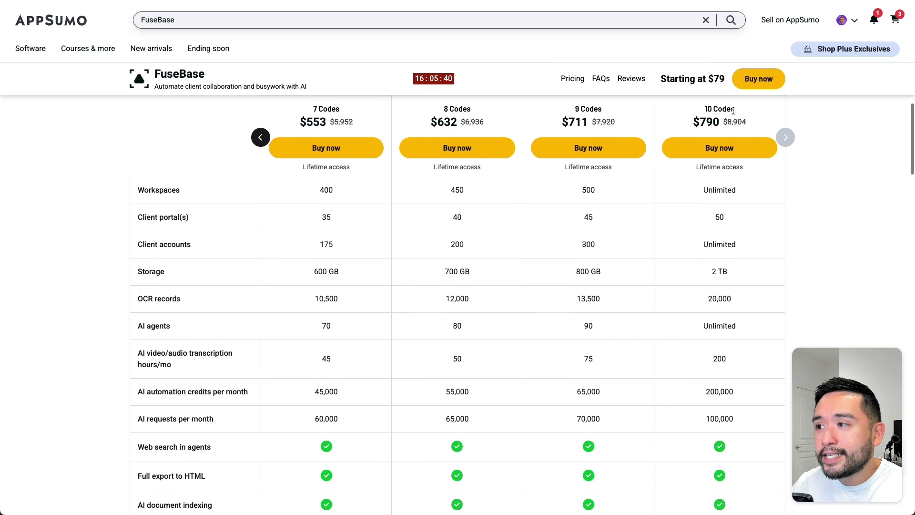
scroll(772, 176, down, 5)
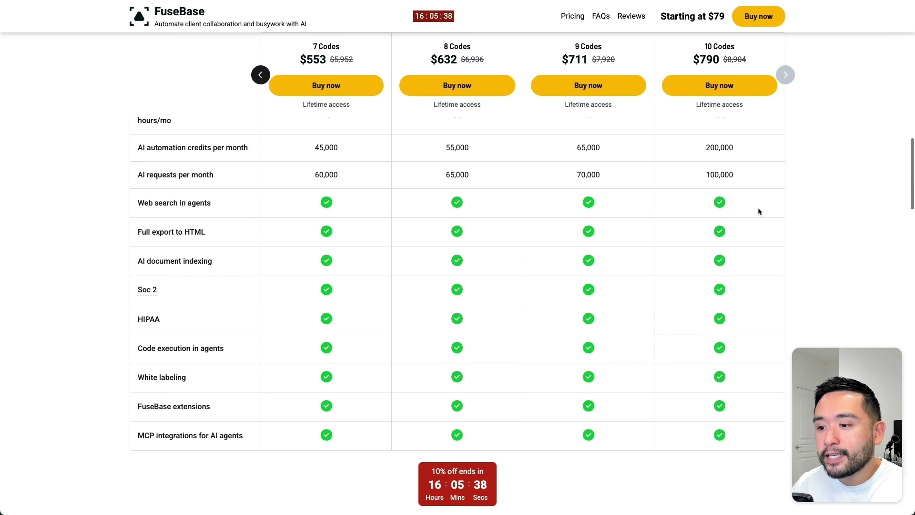
Move the pricing carousel back to the lower 5–8 and 1–4 Codes tiers
click(262, 75)
scroll(262, 85, up, 3)
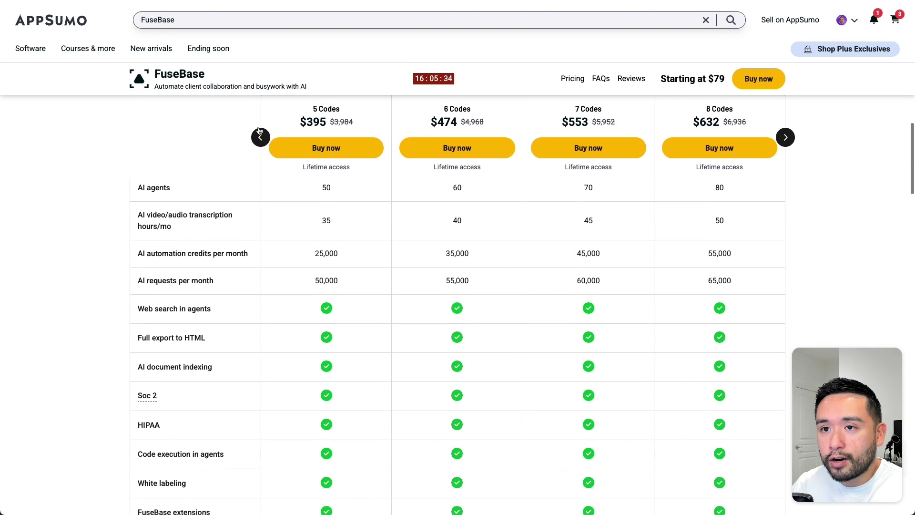
click(261, 137)
scroll(691, 197, down, 1)
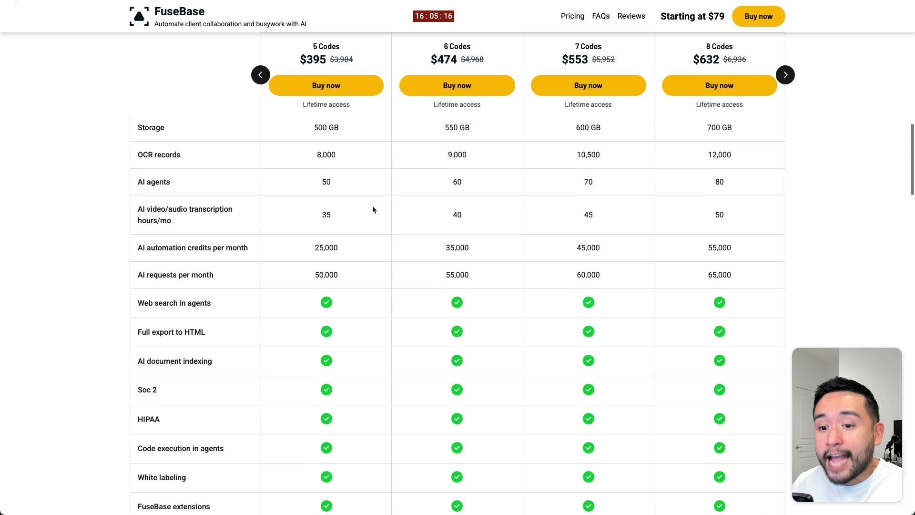
scroll(373, 205, down, 1)
scroll(375, 215, down, 1)
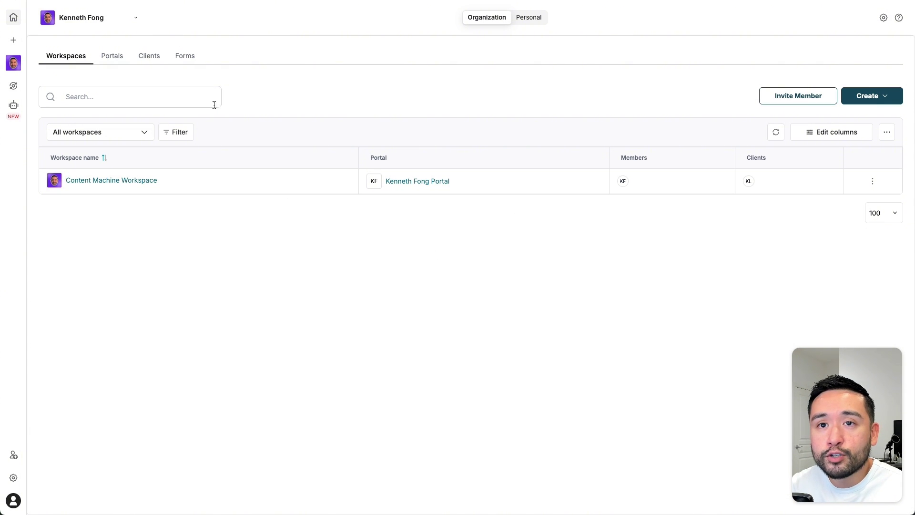
View the organization's Portals list, then its Clients list
click(110, 57)
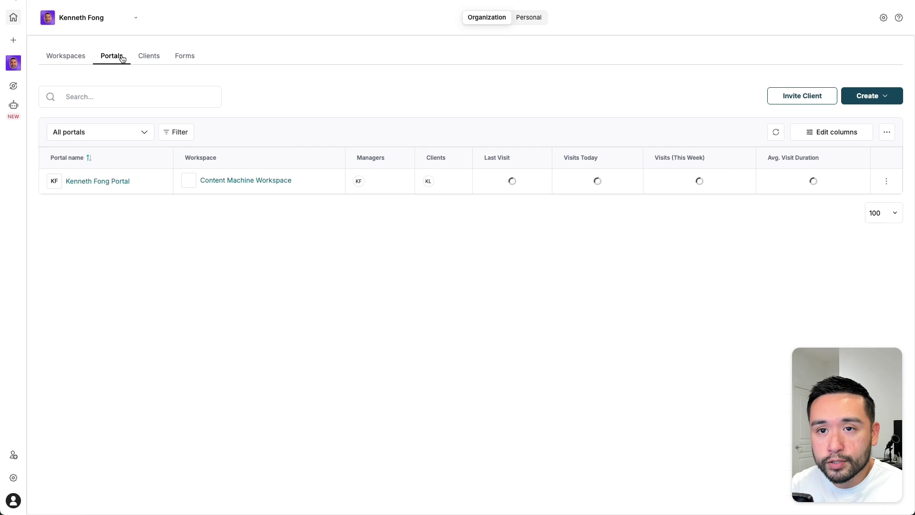
mouse_move(132, 187)
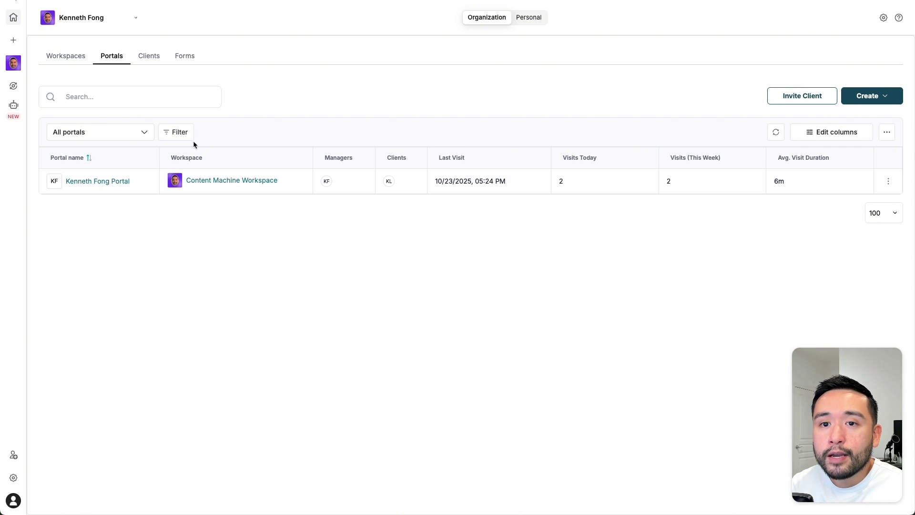
click(148, 59)
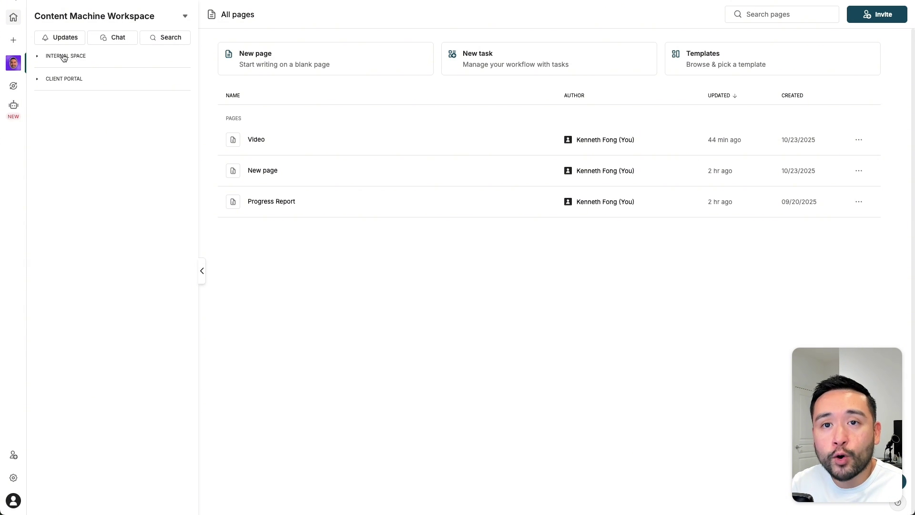
Toggle the Internal Space and Client Portal sidebar sections, leaving Internal Space expanded
click(39, 57)
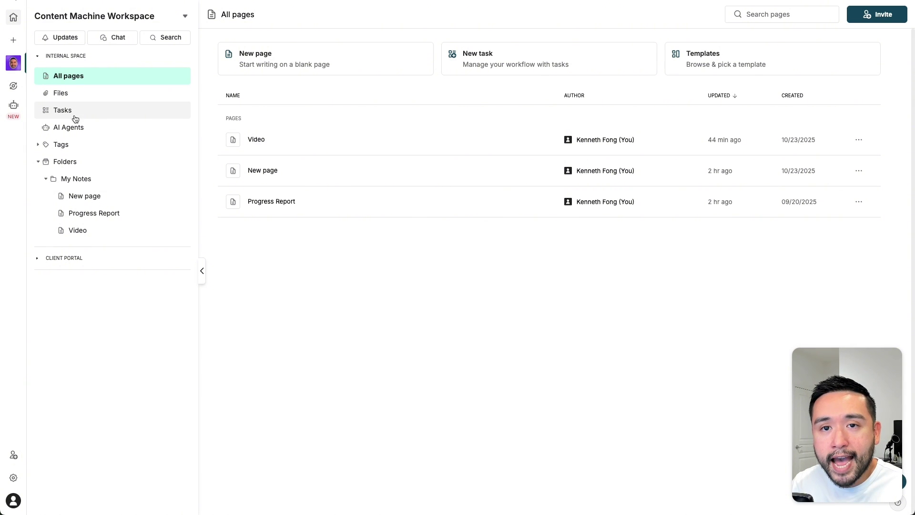
click(54, 57)
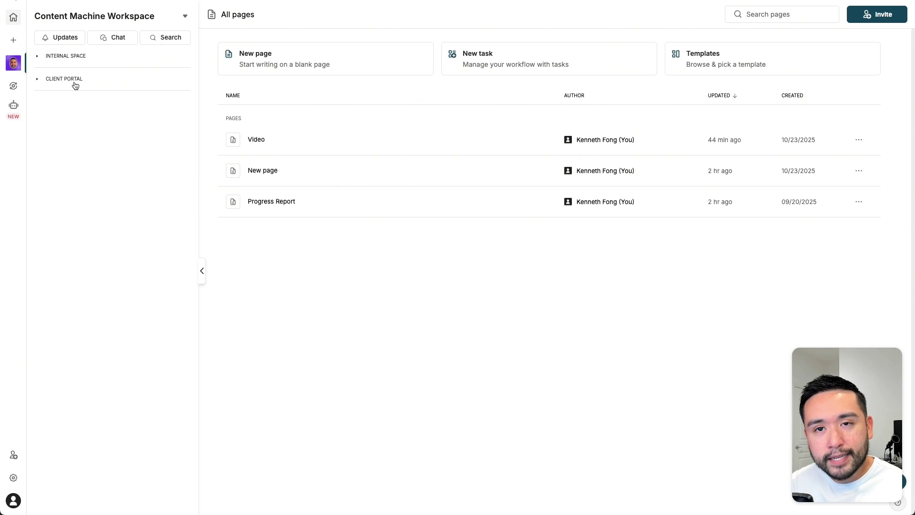
click(45, 80)
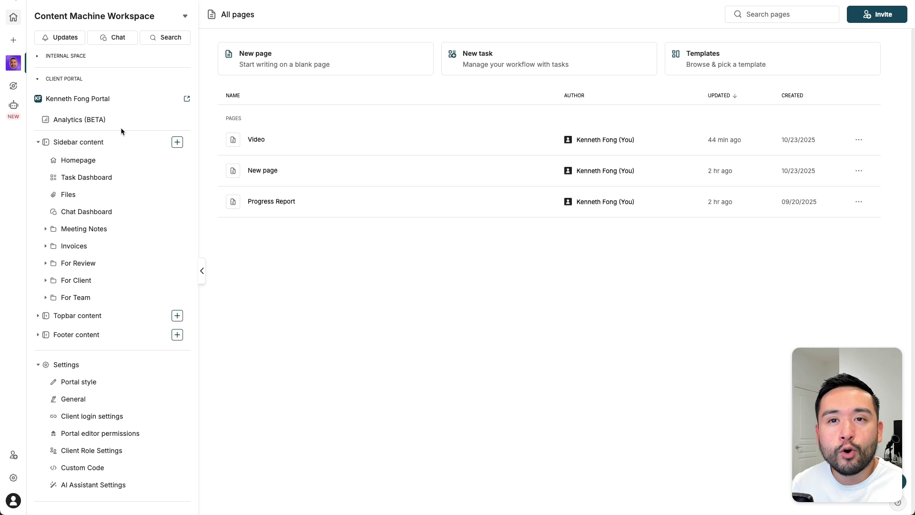
click(40, 58)
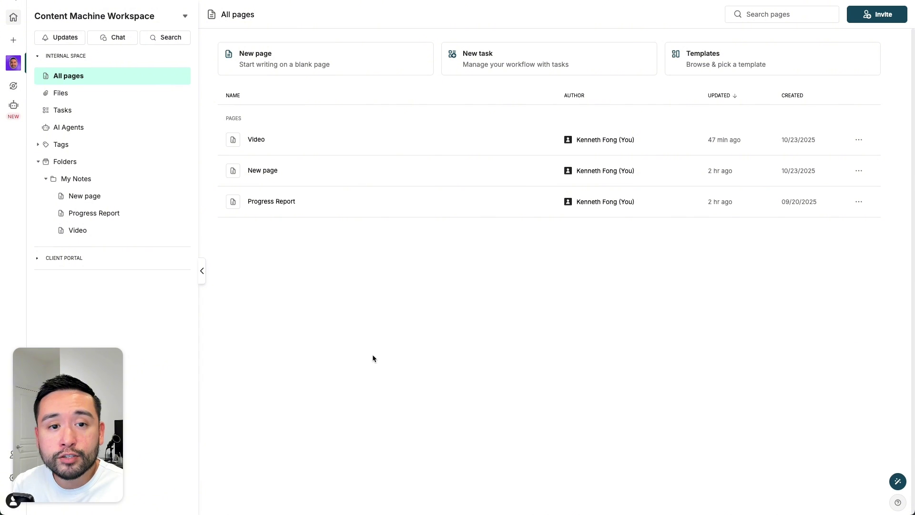
click(116, 39)
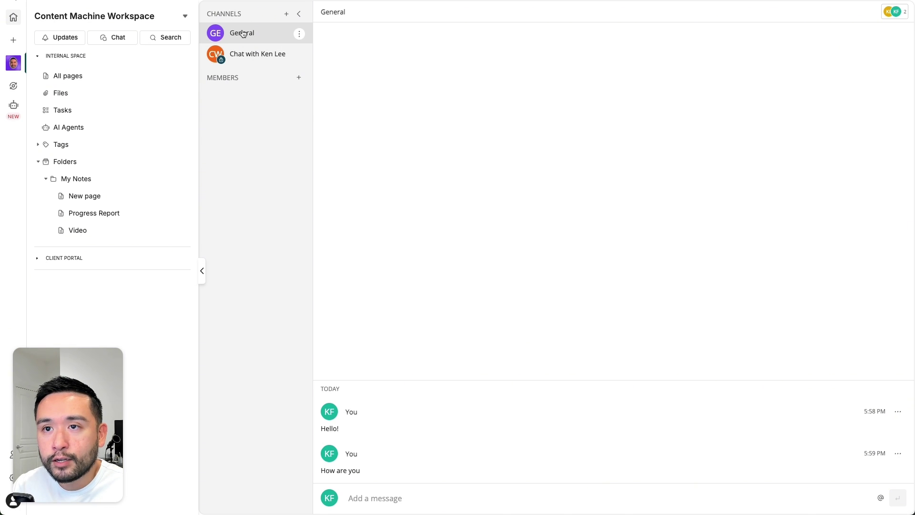
click(254, 55)
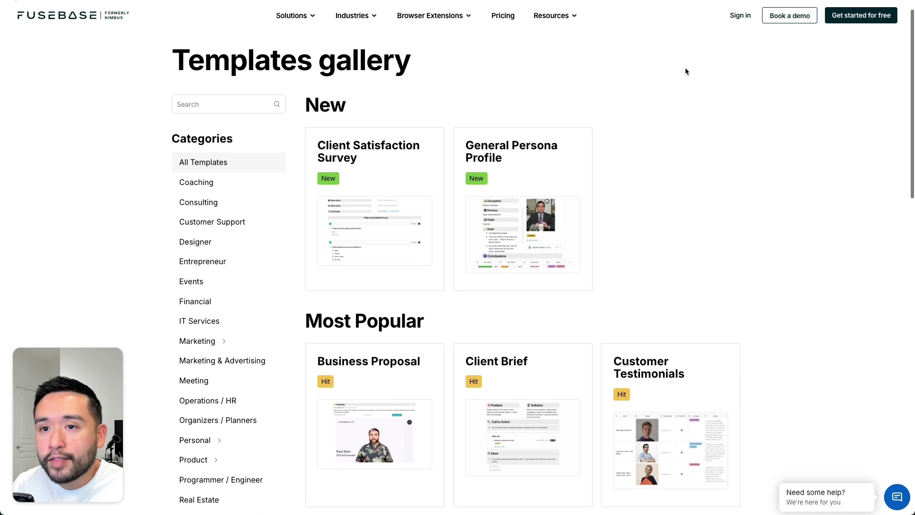
Scroll through the Marketing templates and open the Marketing Plan (tables) template page
scroll(668, 129, down, 1)
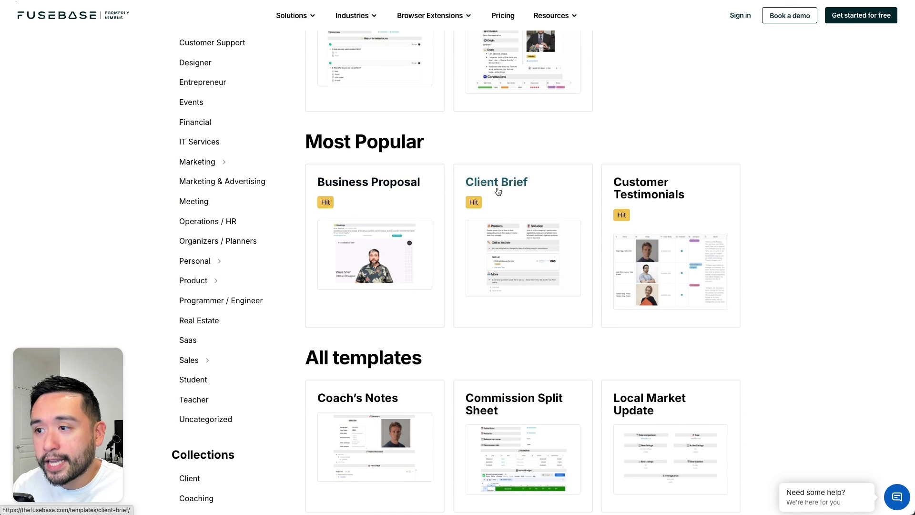
scroll(513, 188, down, 1)
scroll(662, 169, down, 4)
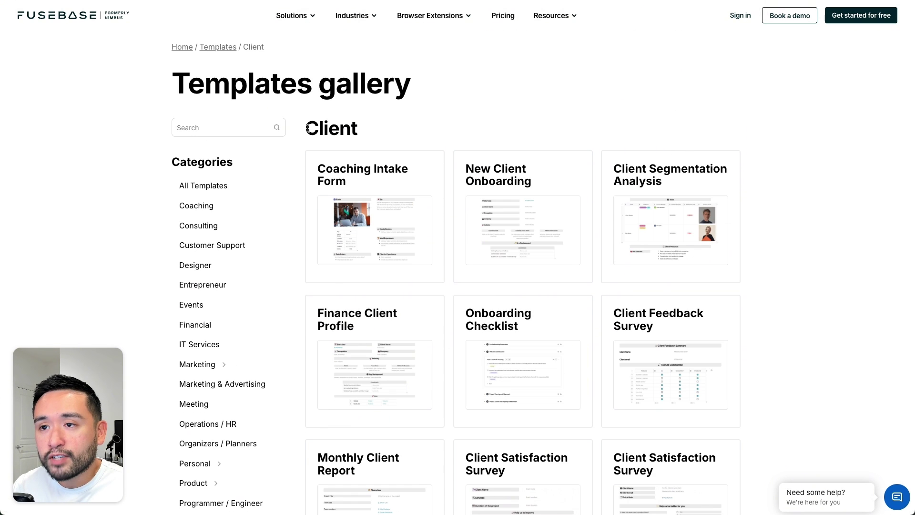
scroll(470, 158, down, 3)
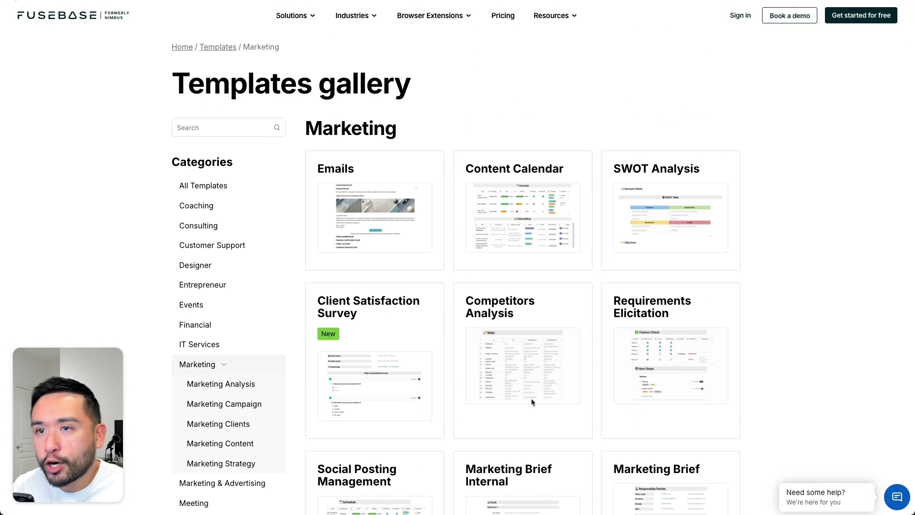
scroll(531, 399, down, 2)
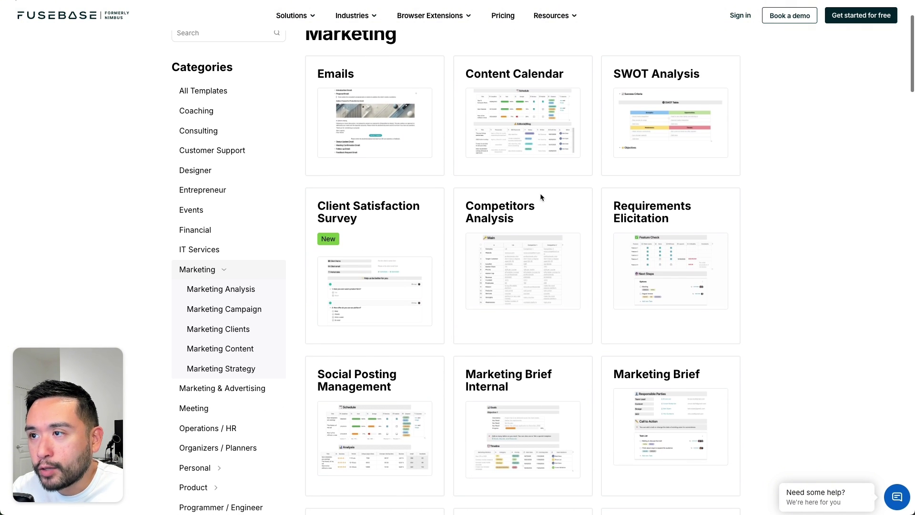
scroll(582, 323, down, 2)
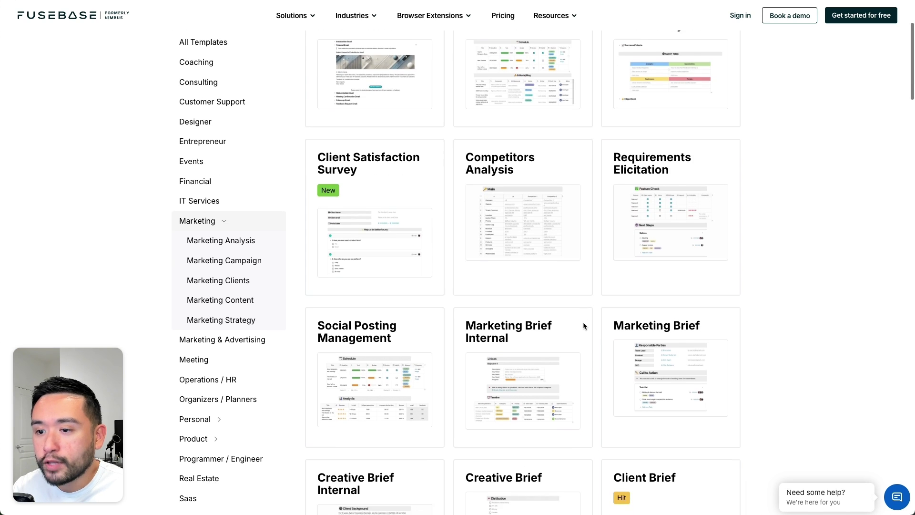
scroll(403, 346, down, 2)
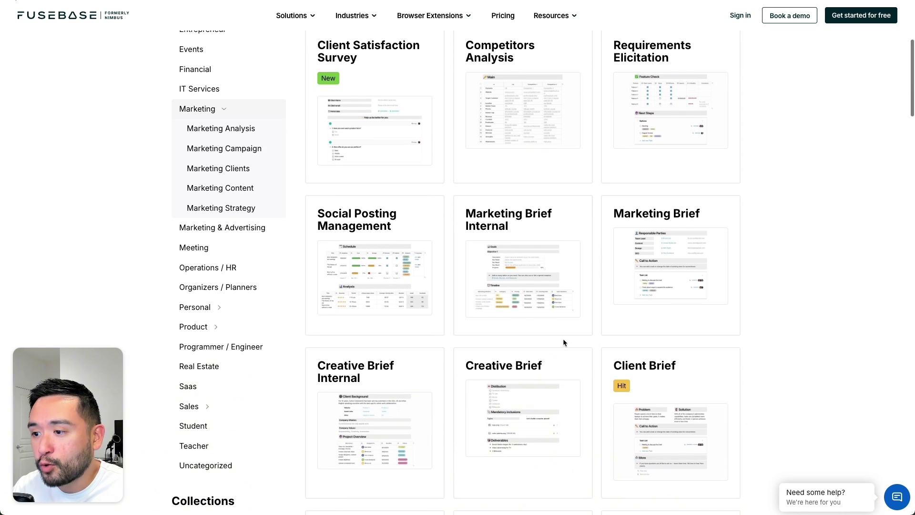
scroll(564, 343, down, 6)
scroll(566, 341, down, 6)
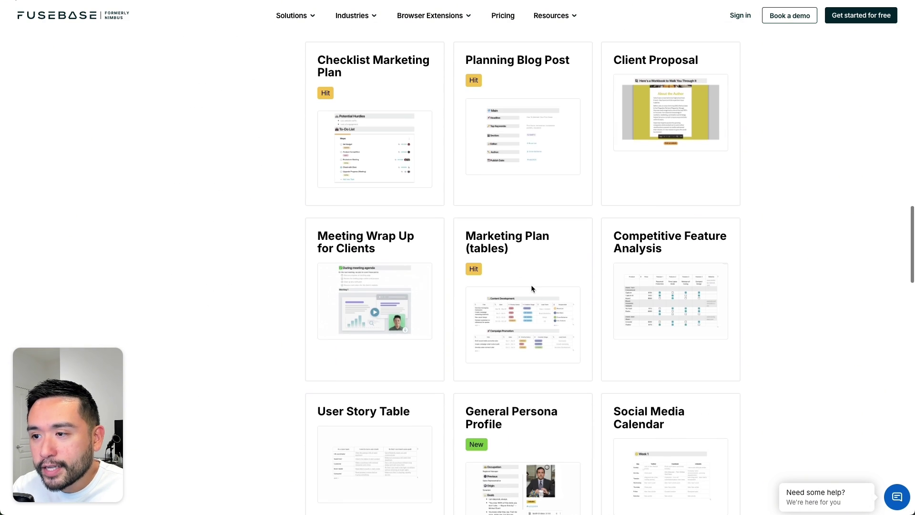
mouse_move(512, 314)
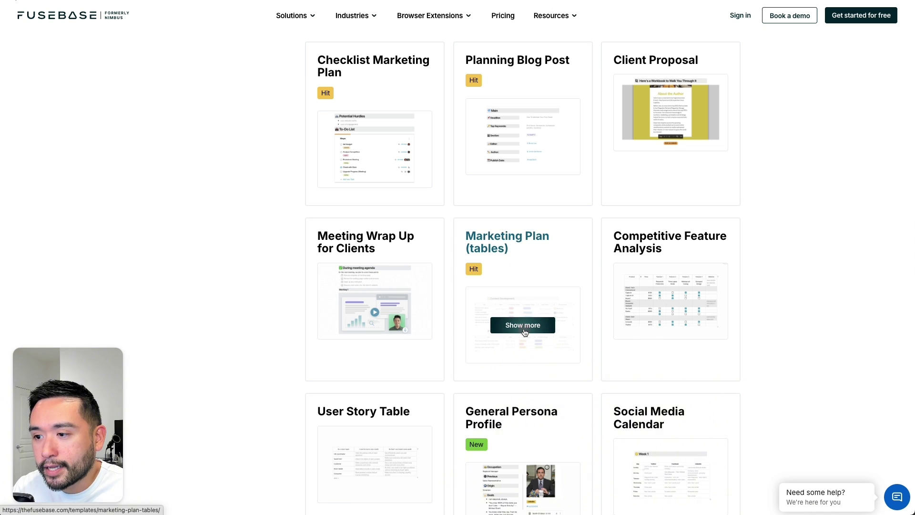
click(524, 329)
Copy the Marketing Plan (tables) template into the workspace and scroll through the copied page
click(665, 215)
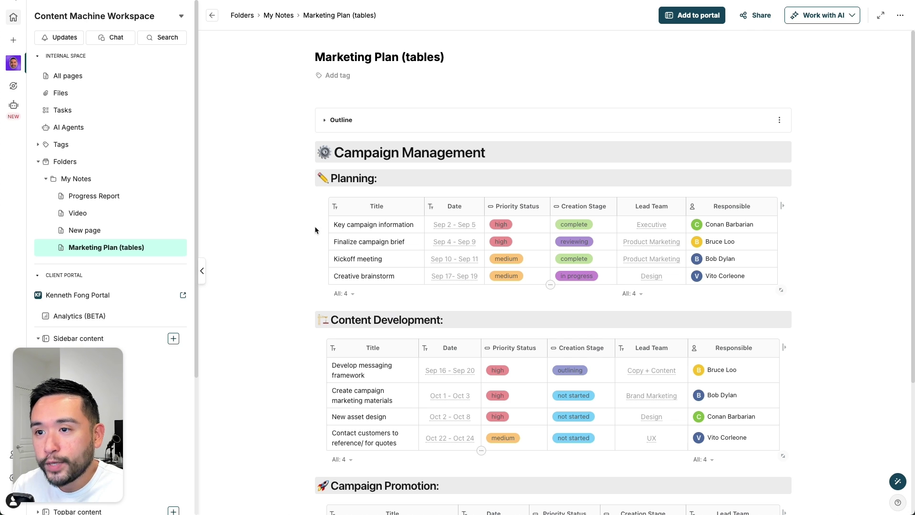
scroll(315, 230, down, 1)
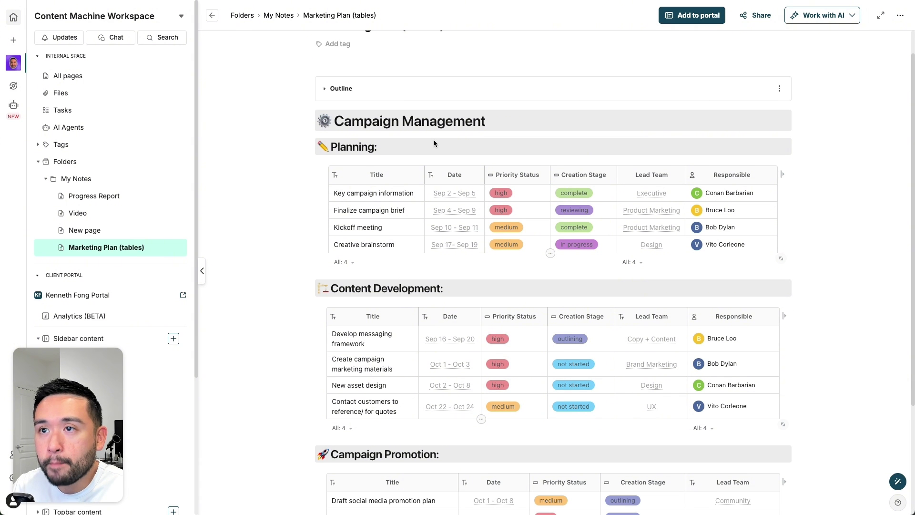
scroll(381, 142, down, 1)
scroll(362, 171, down, 2)
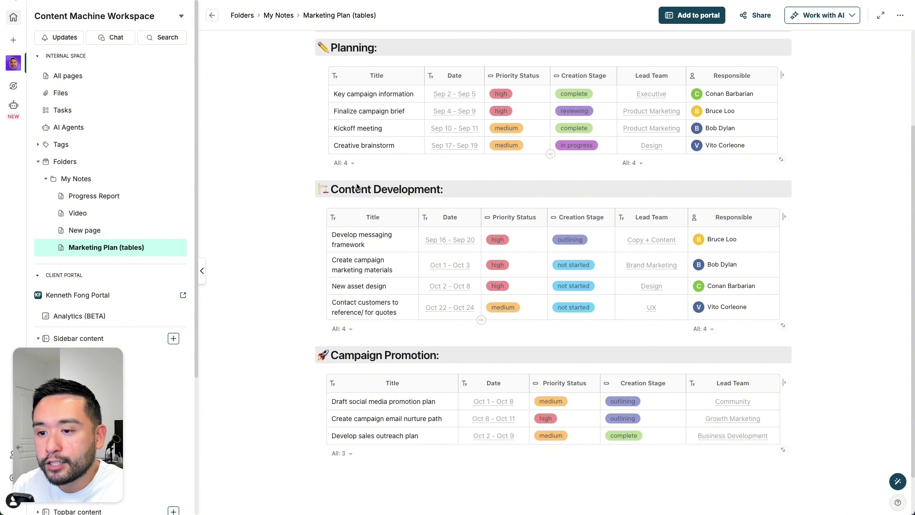
scroll(353, 143, up, 1)
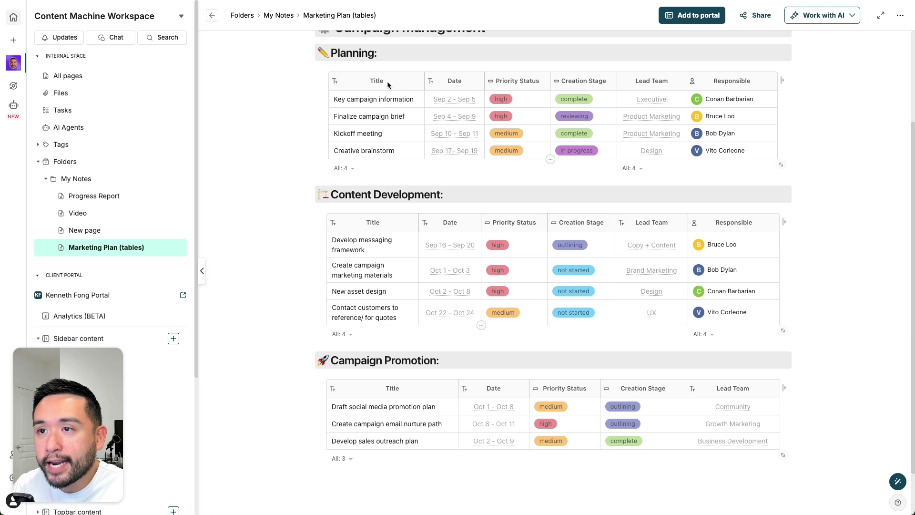
Expand the page outline and jump to the Campaign Promotion section
scroll(367, 251, down, 1)
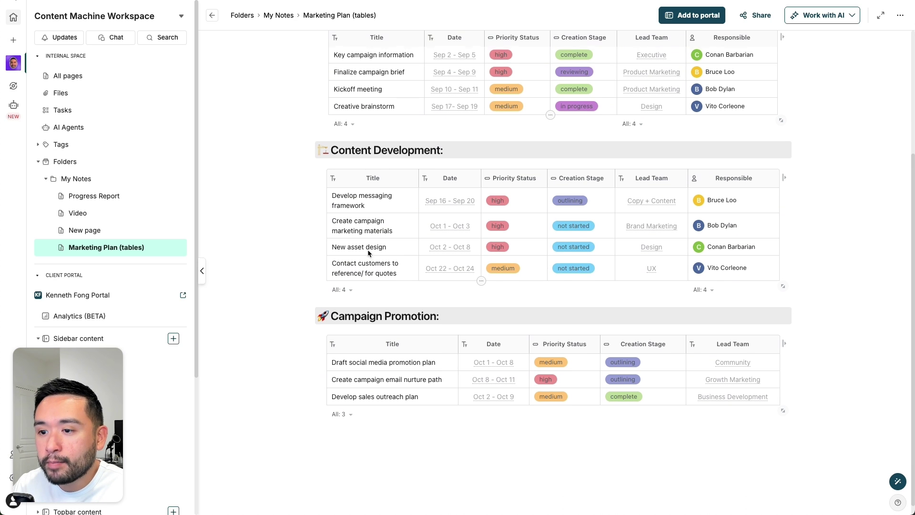
scroll(422, 331, up, 4)
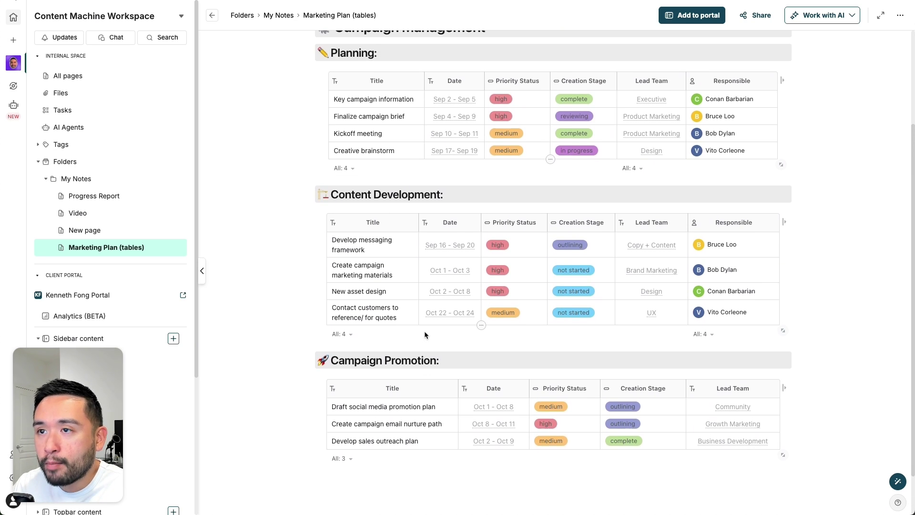
click(326, 121)
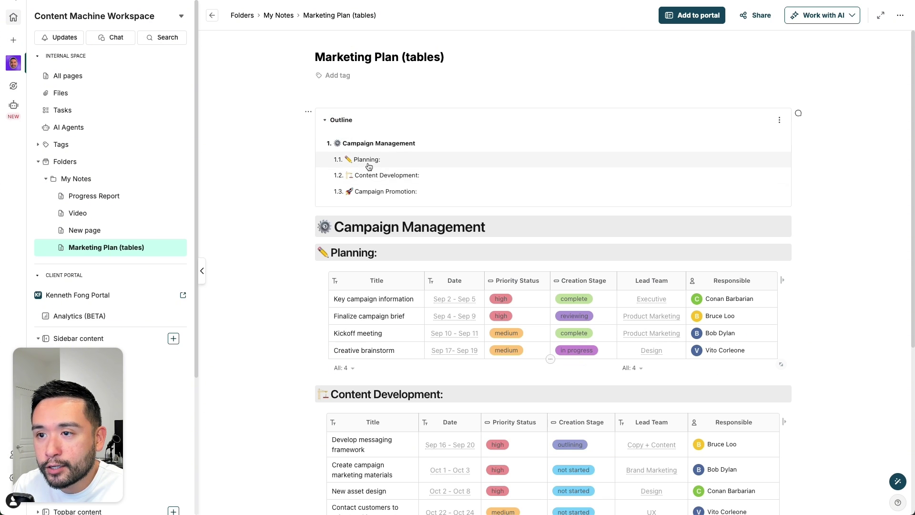
click(394, 191)
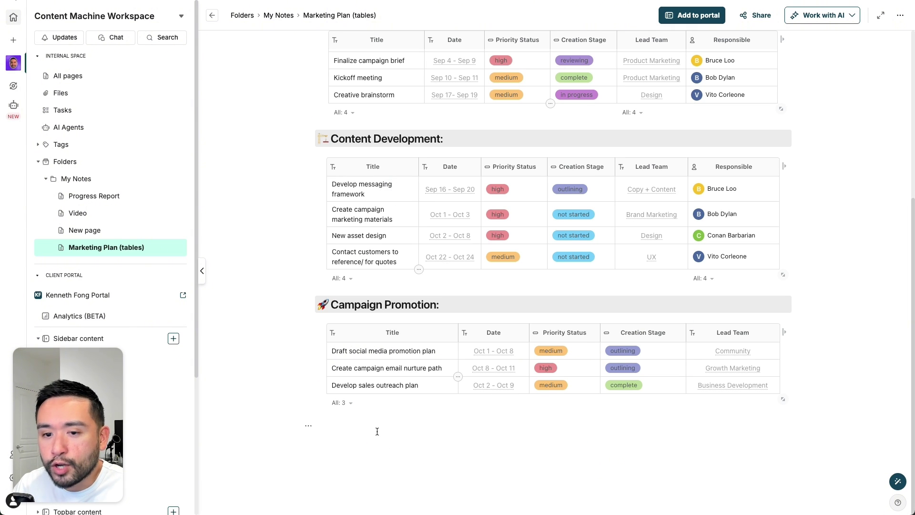
Add an empty row below Develop sales outreach plan in the Campaign Promotion table
click(458, 395)
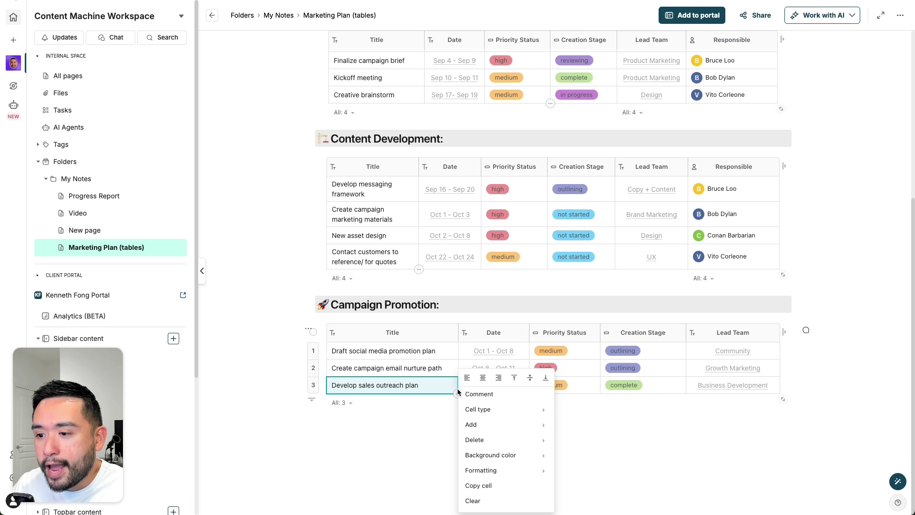
mouse_move(477, 424)
click(584, 439)
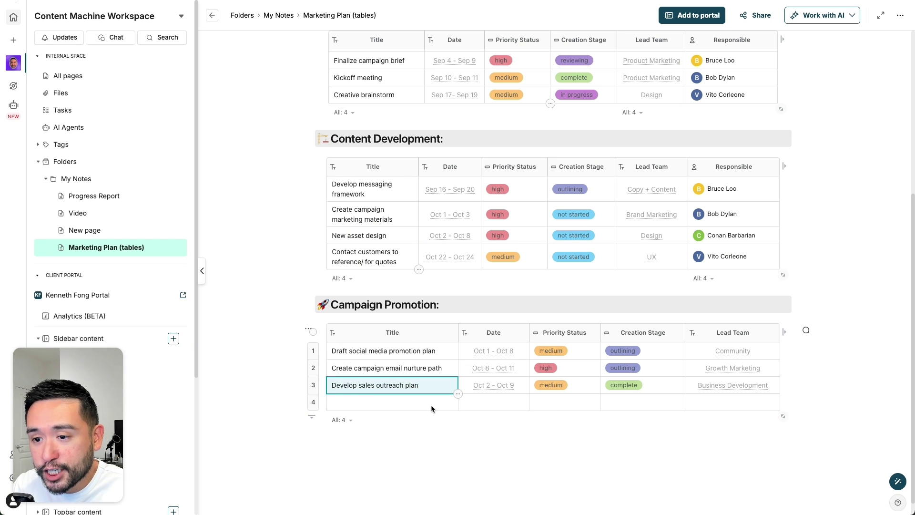
Set Develop sales outreach plan's priority to high and write 'Add more details' below the table
click(577, 387)
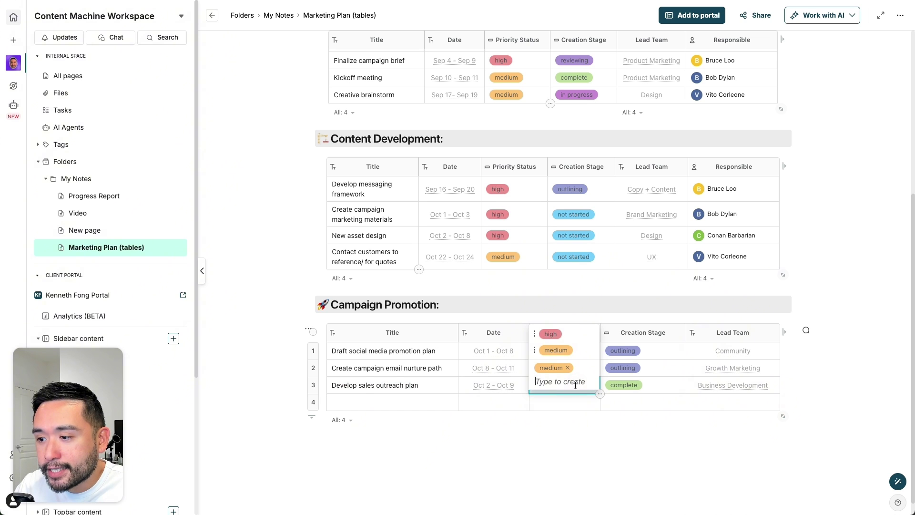
click(551, 334)
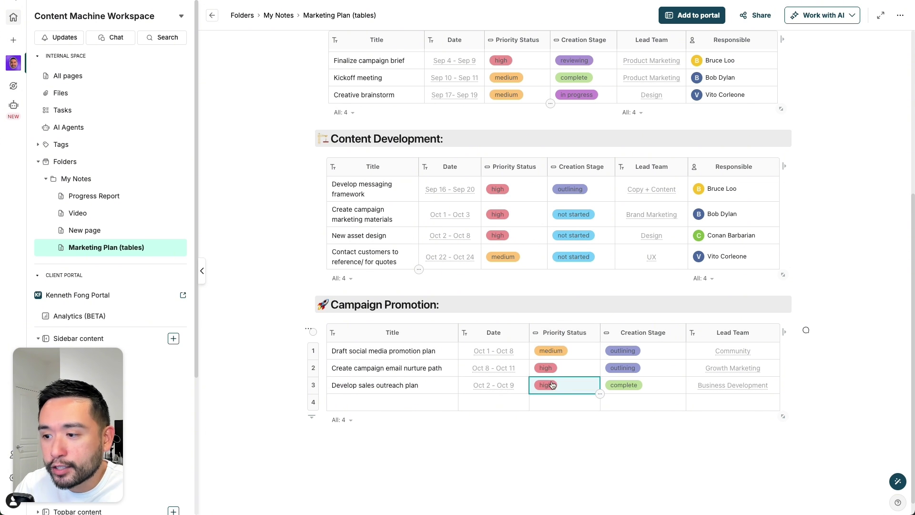
click(320, 442)
text(Add more d)
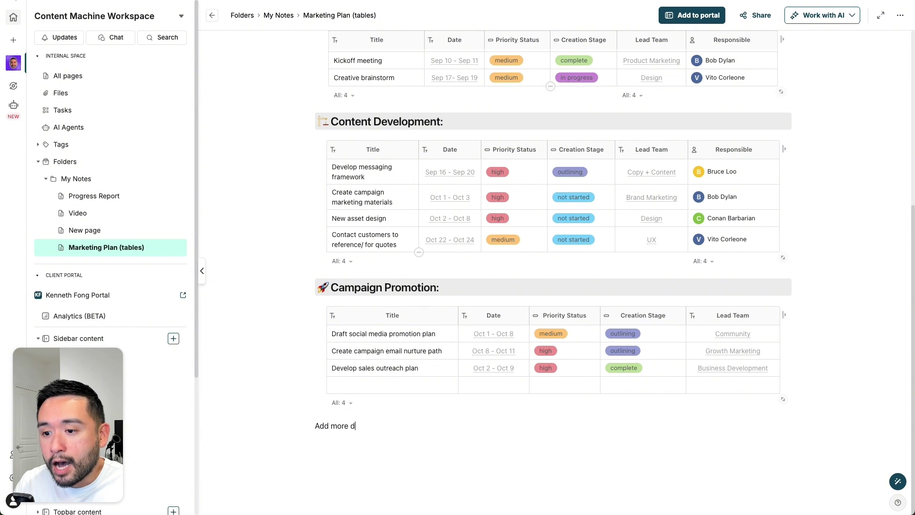
text(etails)
Start a new line after 'Add more details' and bring up the '/' block suggestions menu
key(Return)
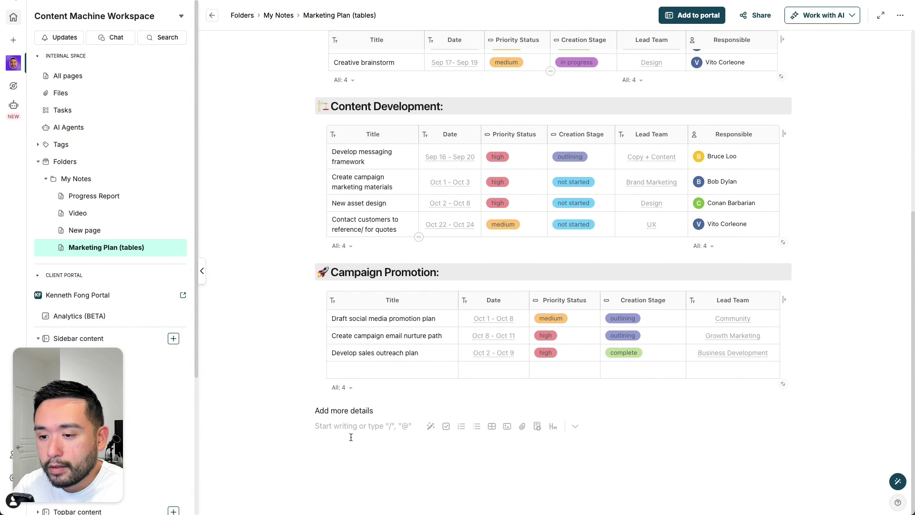
text(/)
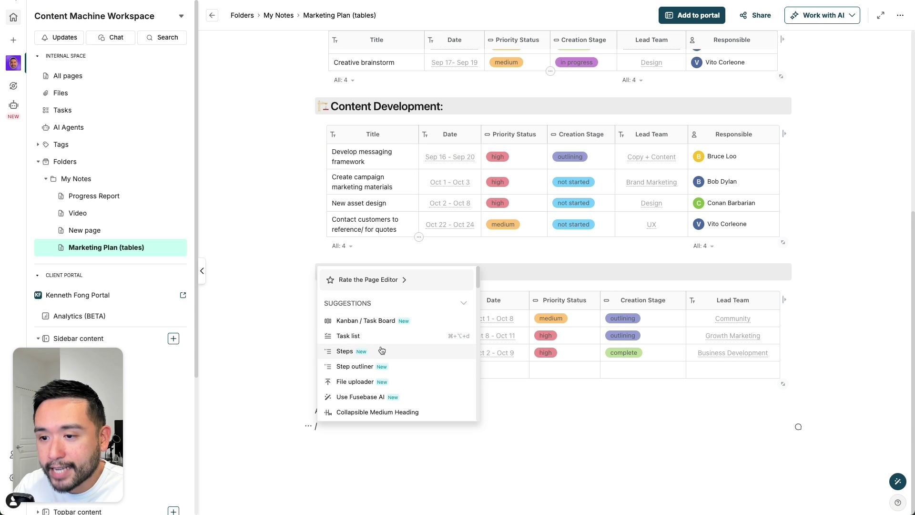
scroll(374, 365, down, 1)
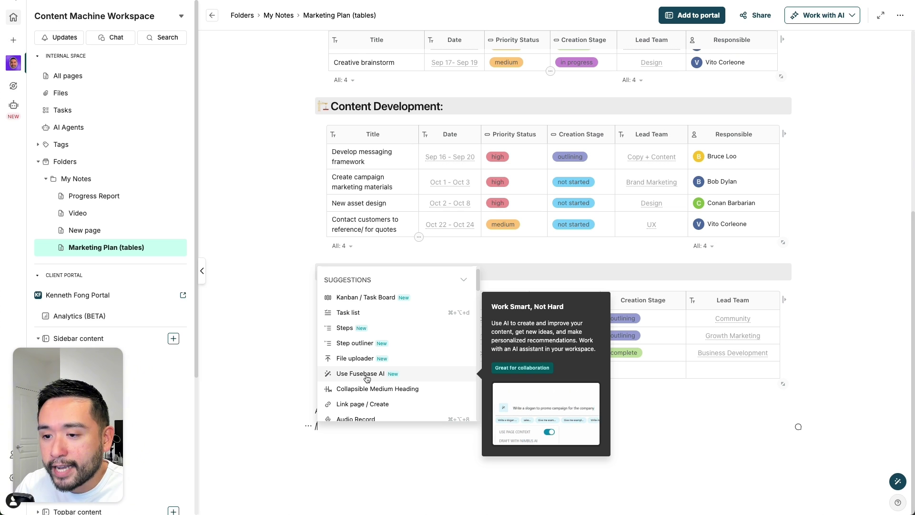
scroll(369, 362, down, 3)
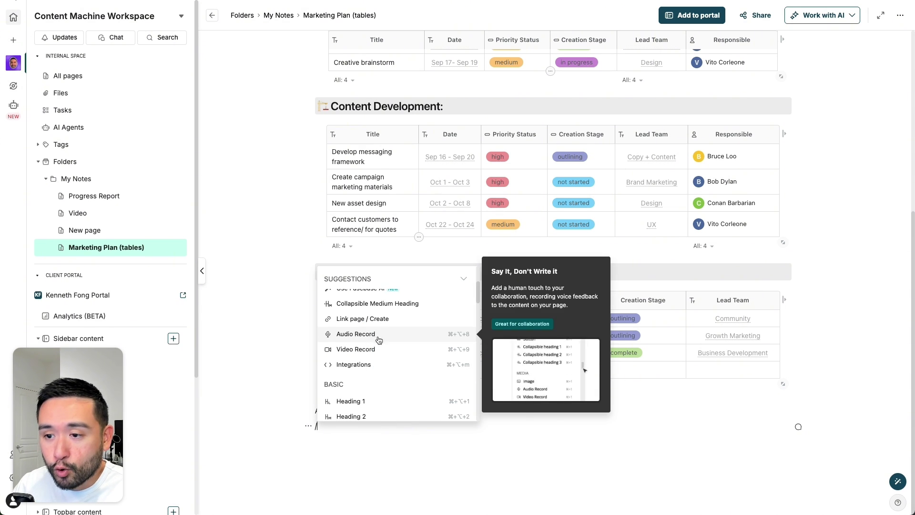
scroll(374, 364, down, 1)
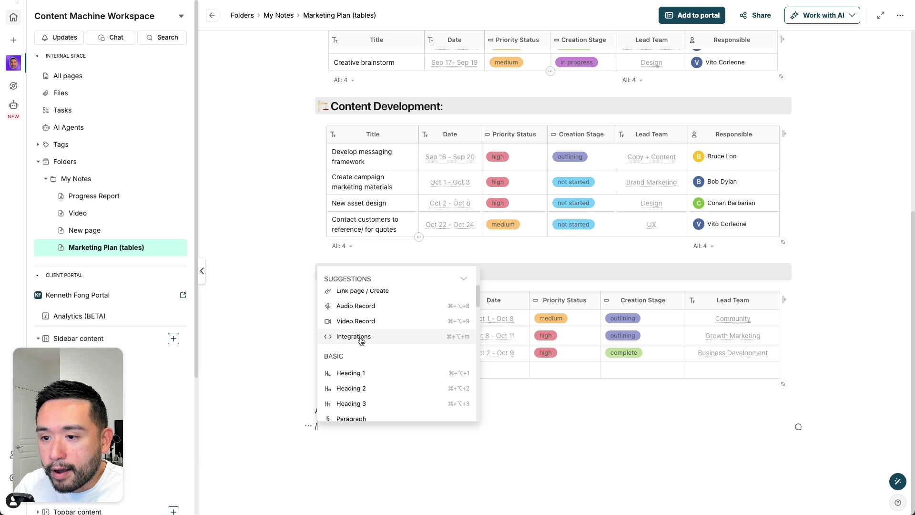
scroll(361, 340, down, 2)
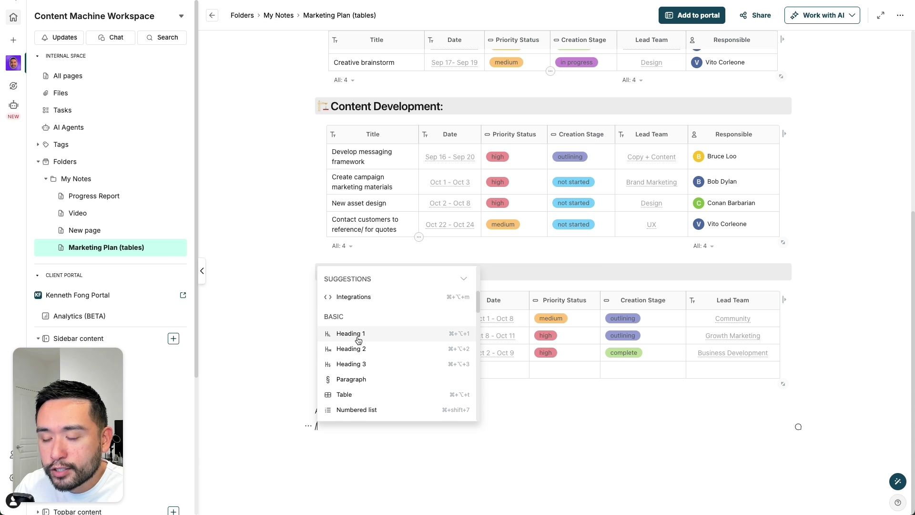
scroll(359, 340, down, 4)
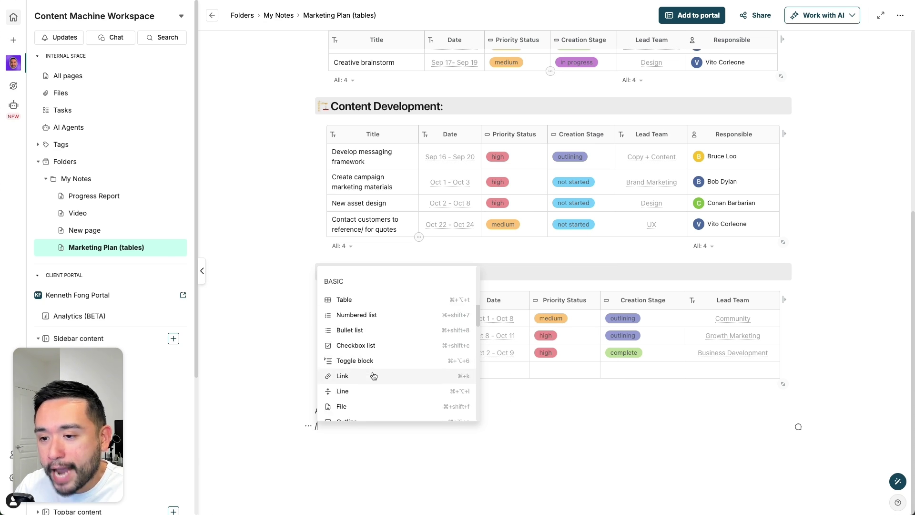
scroll(373, 377, down, 6)
Add an Upload files block at the page end and enable a public shared link
click(343, 342)
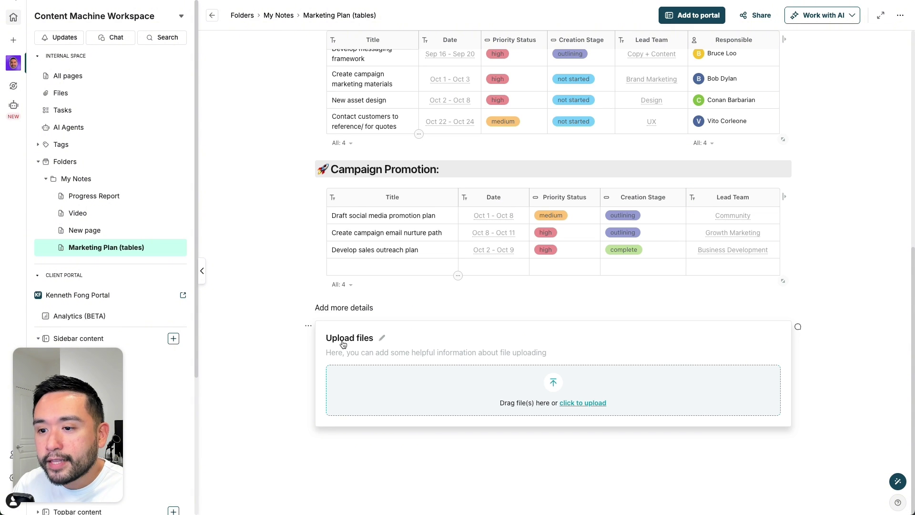
click(389, 448)
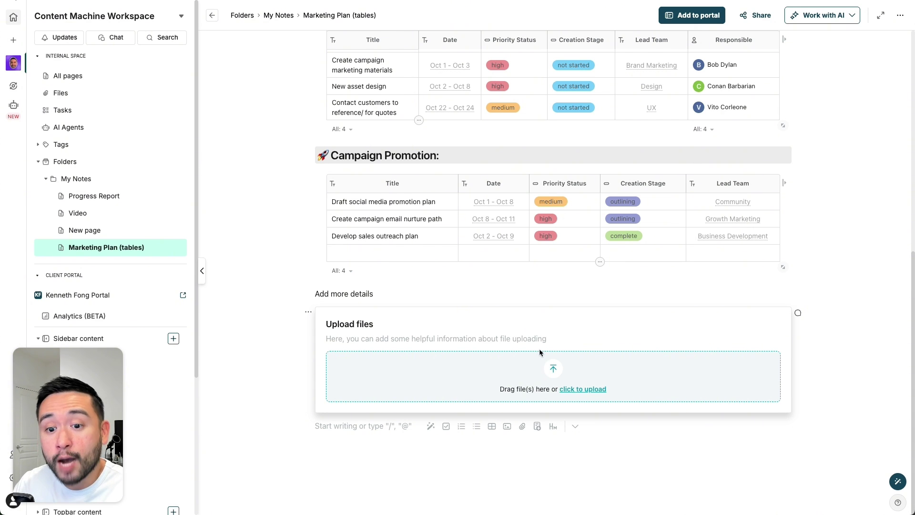
scroll(539, 348, up, 5)
scroll(405, 362, up, 3)
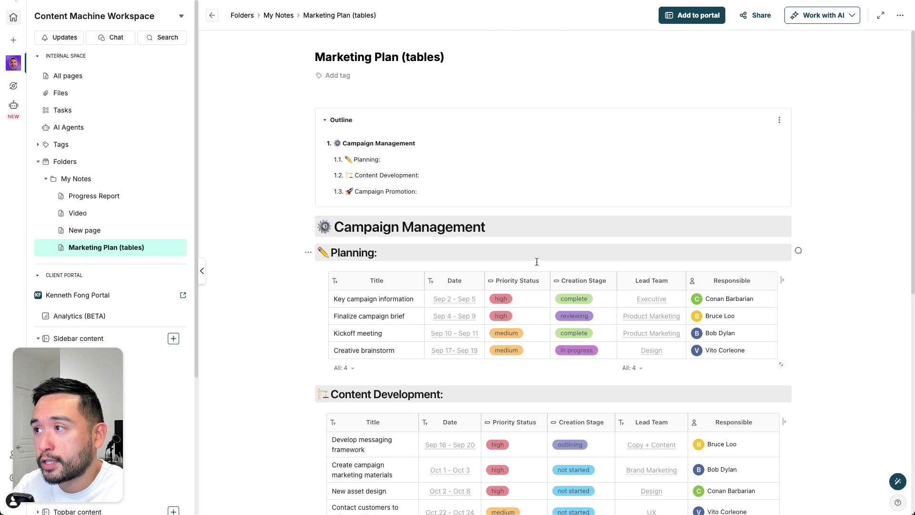
click(757, 15)
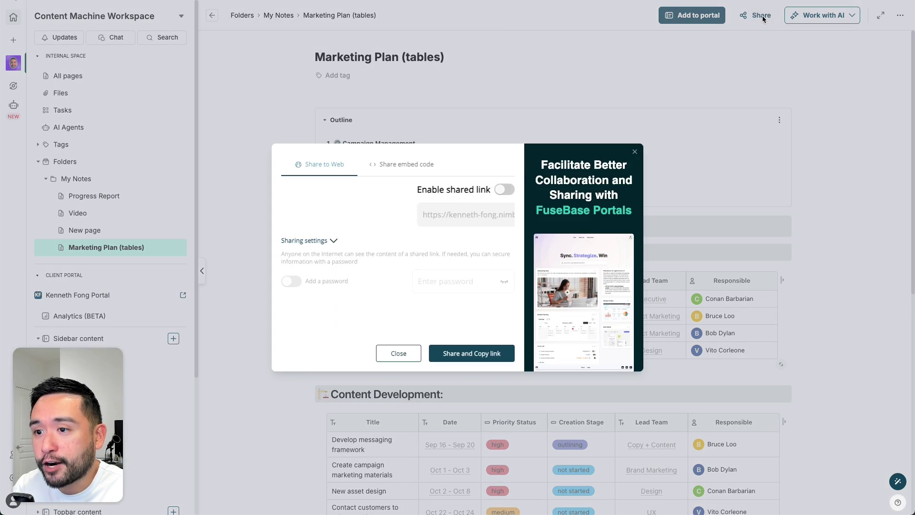
click(371, 190)
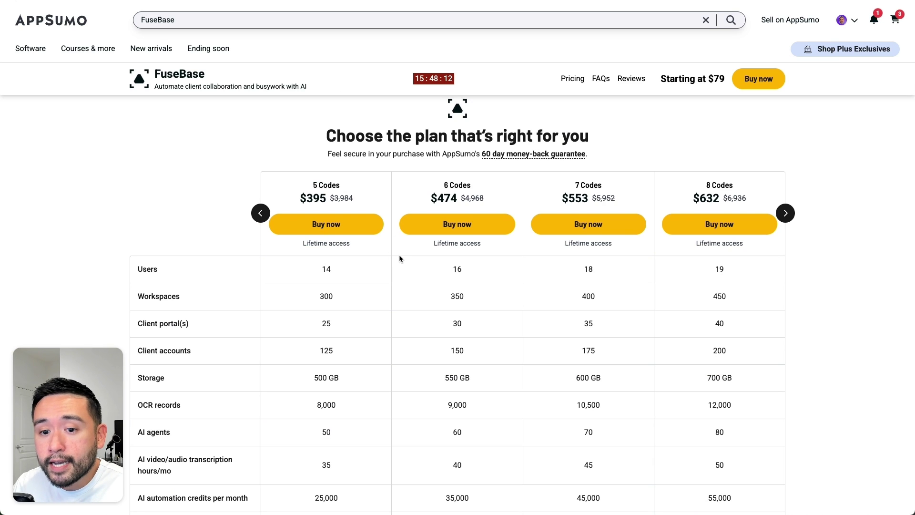
scroll(388, 275, down, 5)
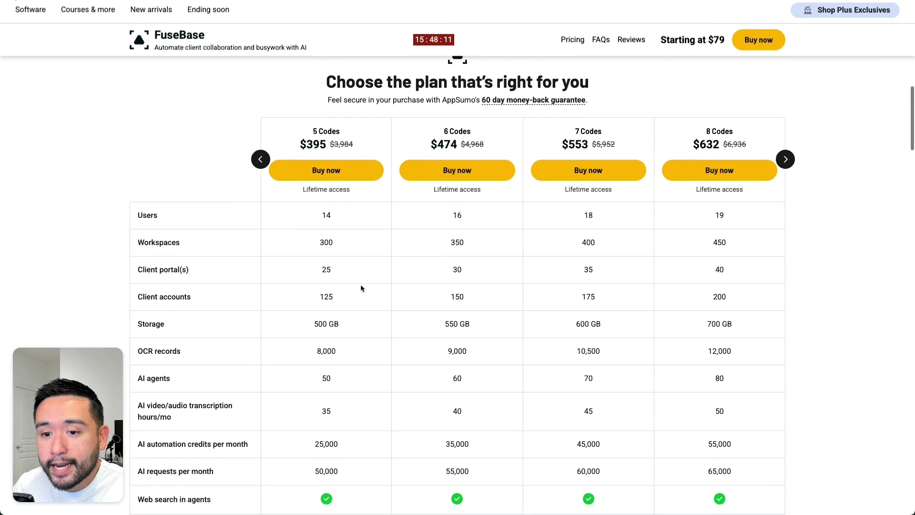
scroll(324, 322, down, 2)
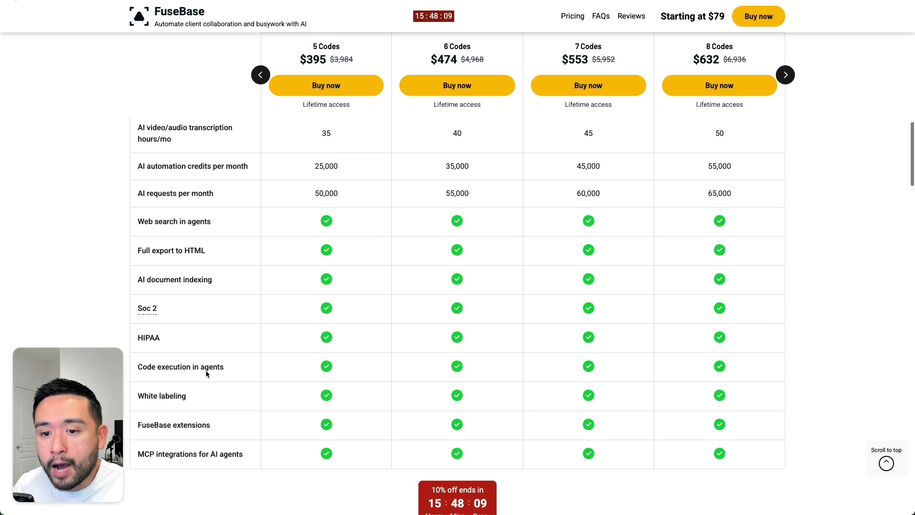
scroll(341, 227, up, 1)
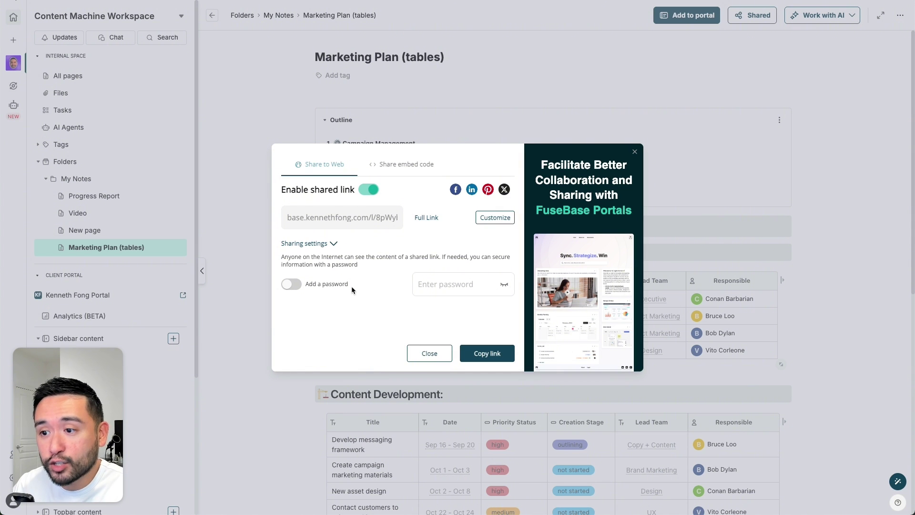
Check the embed code sharing options, then close the Share dialog
click(389, 165)
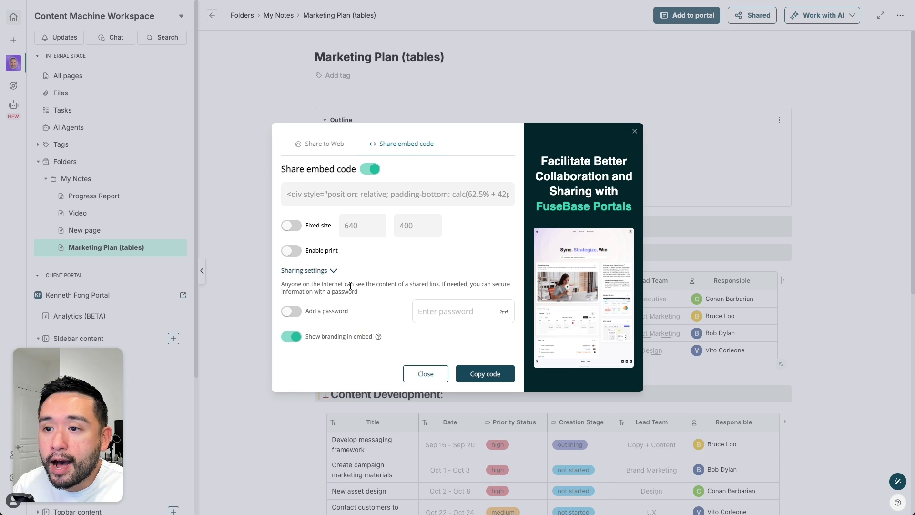
click(766, 81)
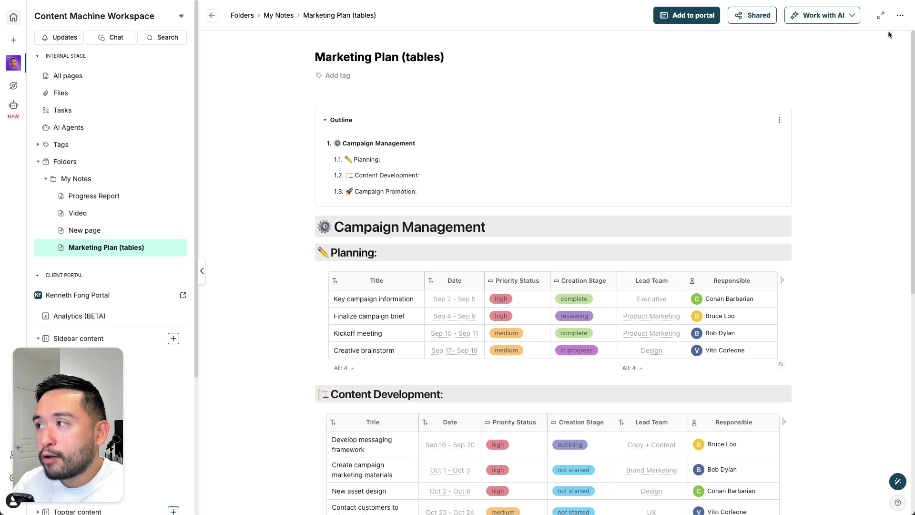
click(900, 17)
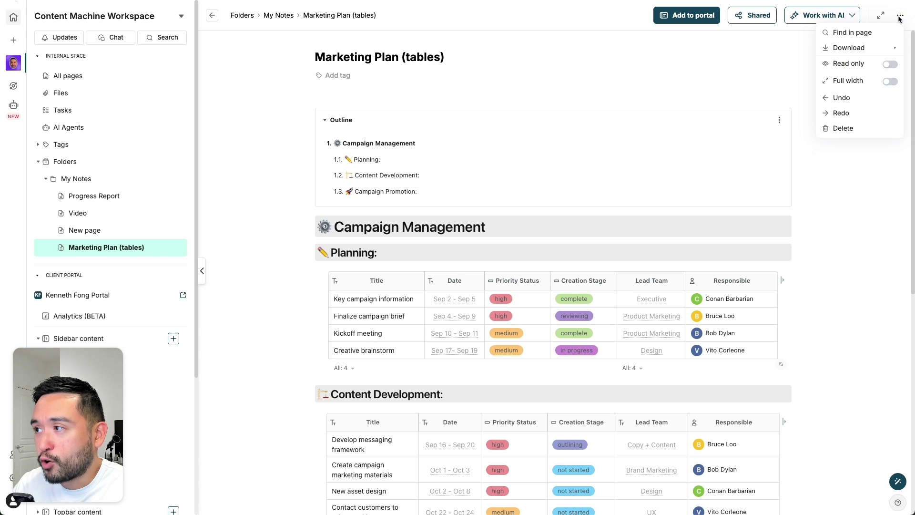
mouse_move(856, 56)
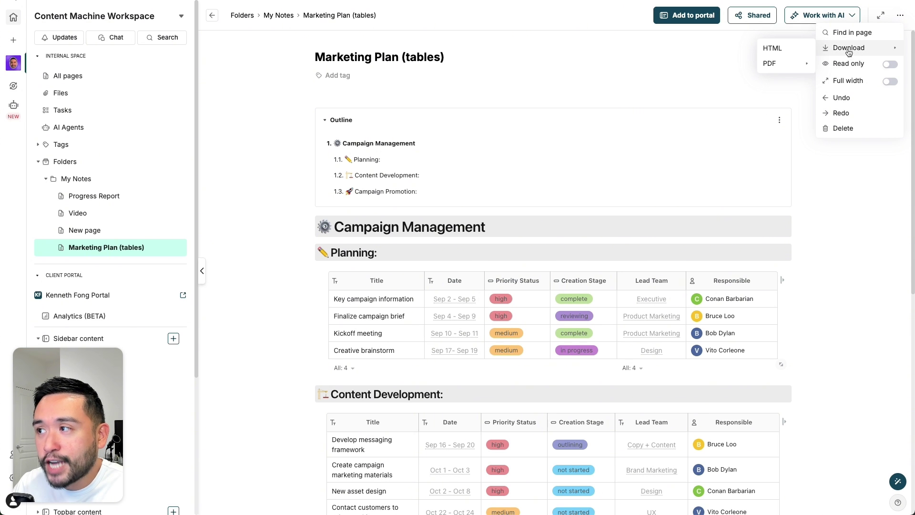
mouse_move(787, 70)
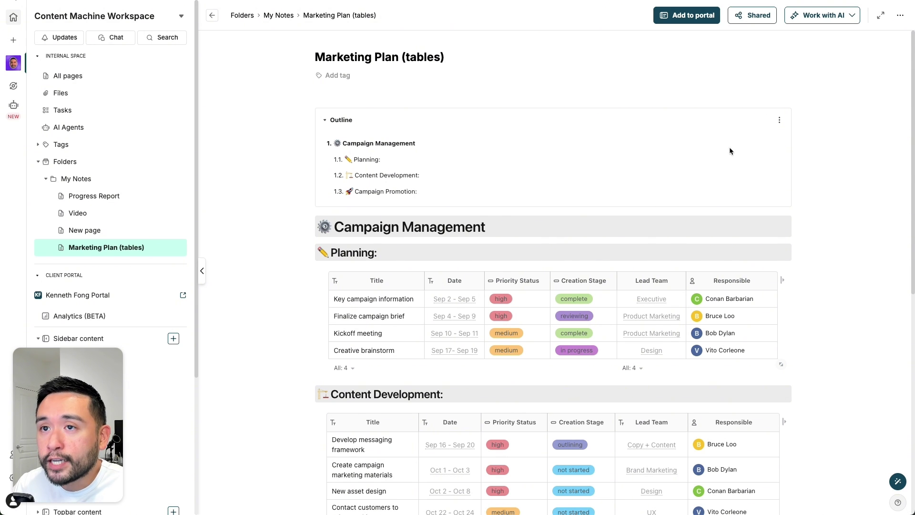
Use Ask AI to summarize the page into Planning, Content Development, Campaign Promotion and Progress bullets
scroll(547, 82, down, 3)
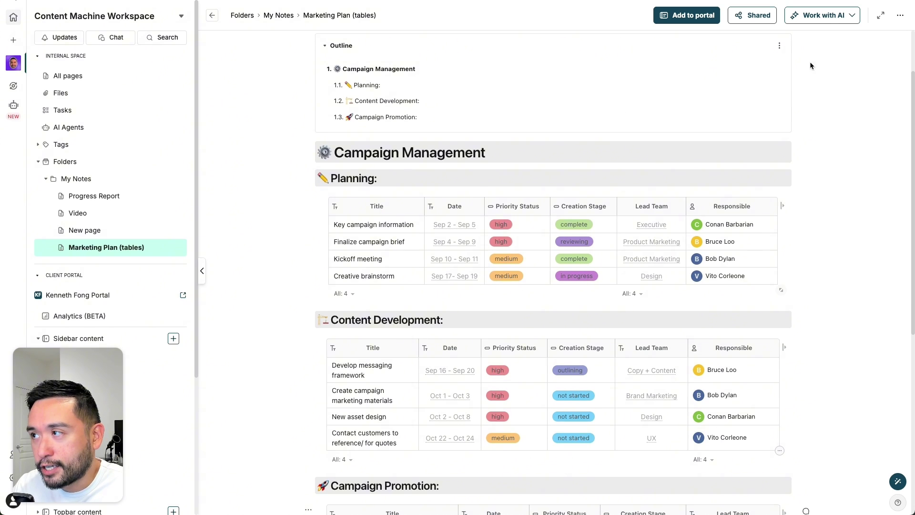
click(843, 16)
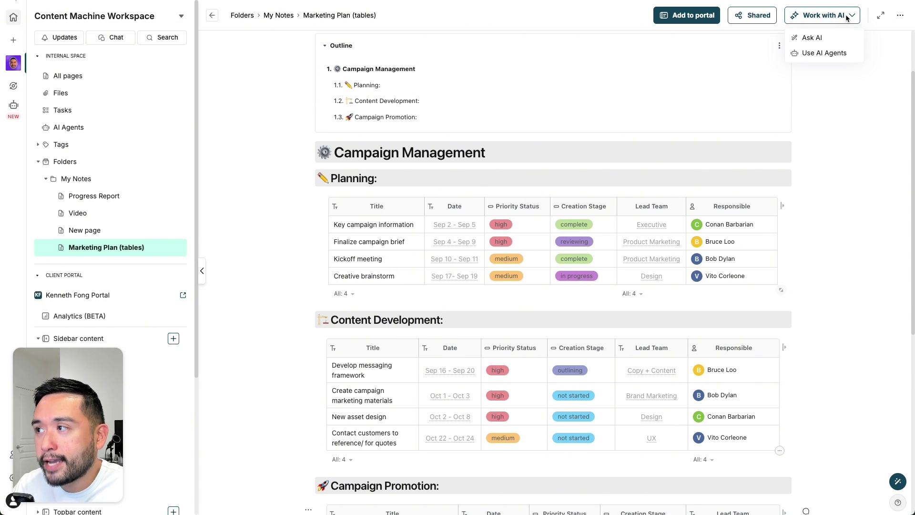
click(819, 38)
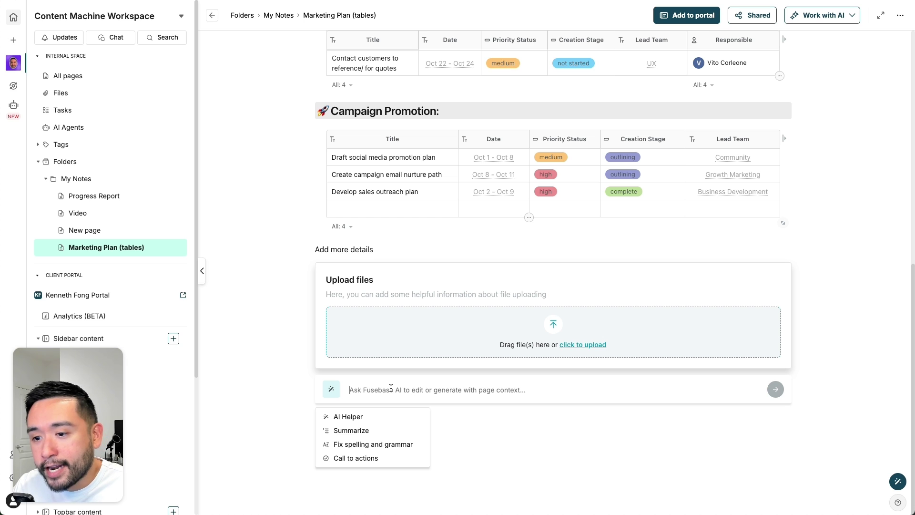
click(366, 431)
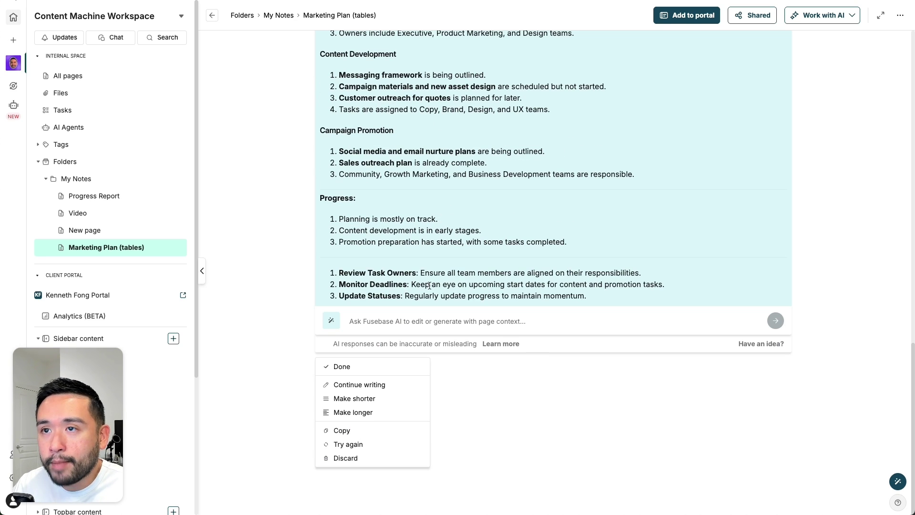
key(Return)
scroll(423, 386, up, 3)
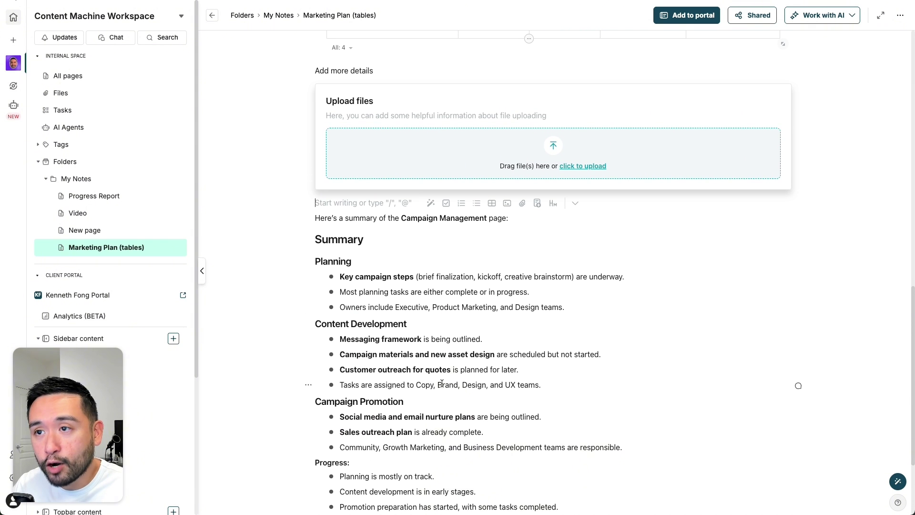
scroll(442, 383, up, 5)
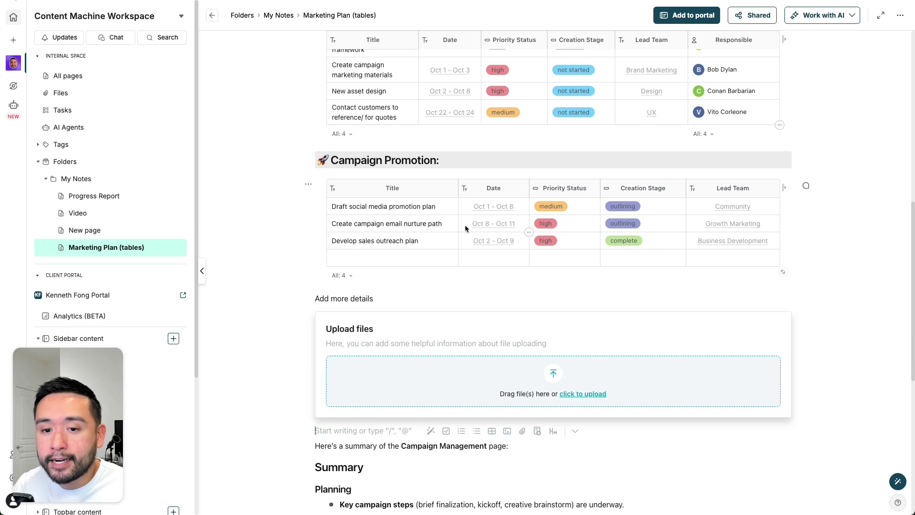
scroll(713, 177, down, 8)
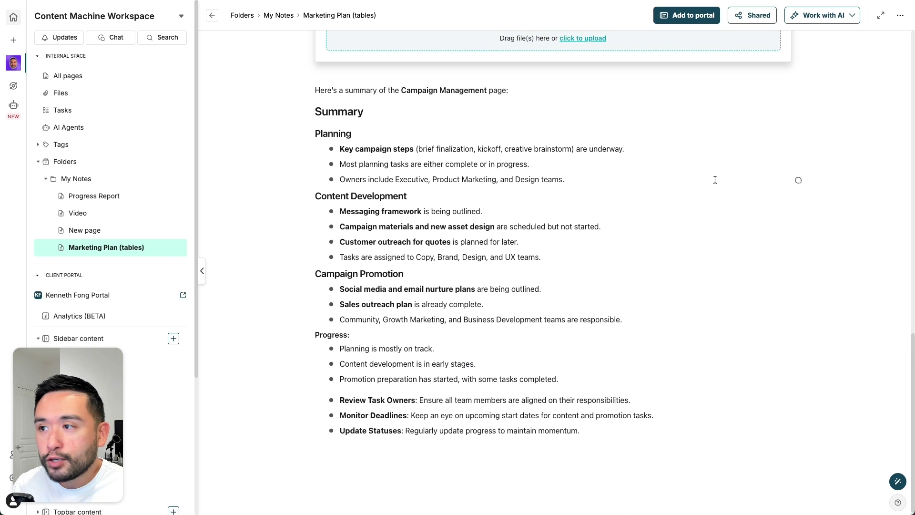
Browse the 32-agent AI catalog to find the Marketing Strategy Generator
click(818, 15)
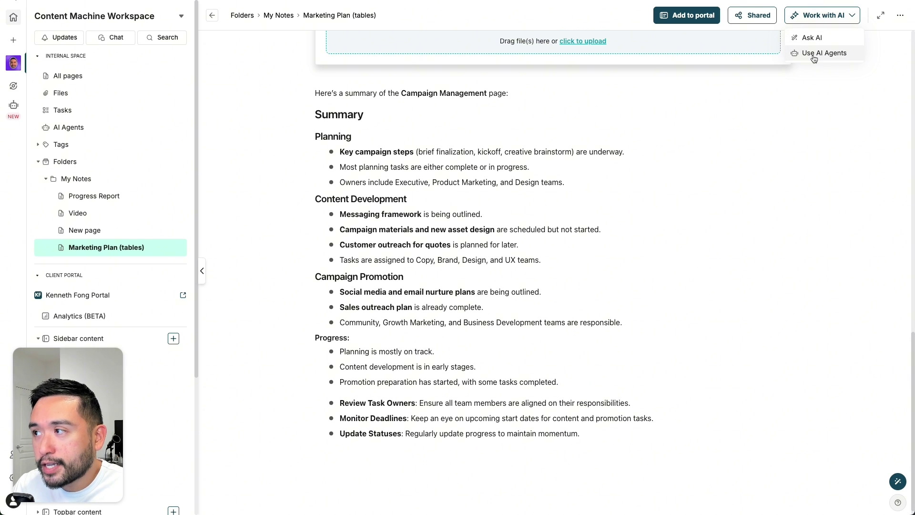
click(814, 54)
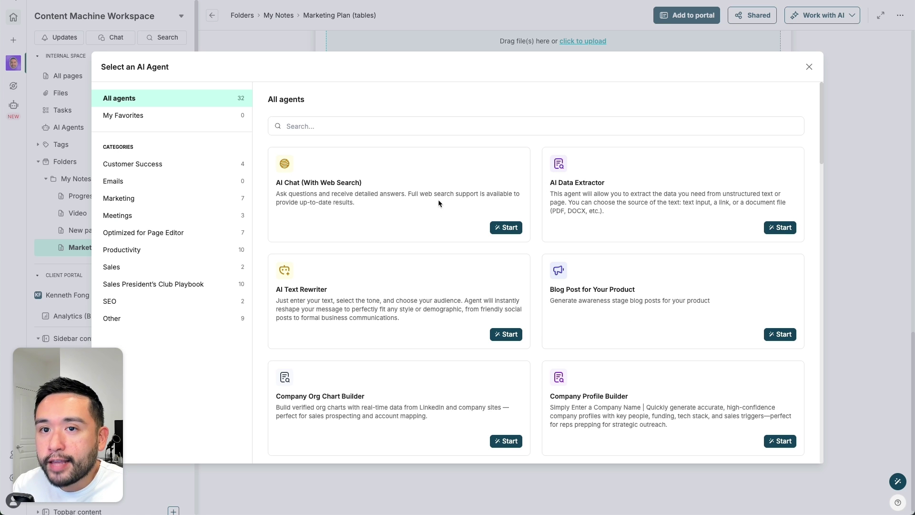
scroll(545, 198, down, 2)
scroll(552, 197, up, 2)
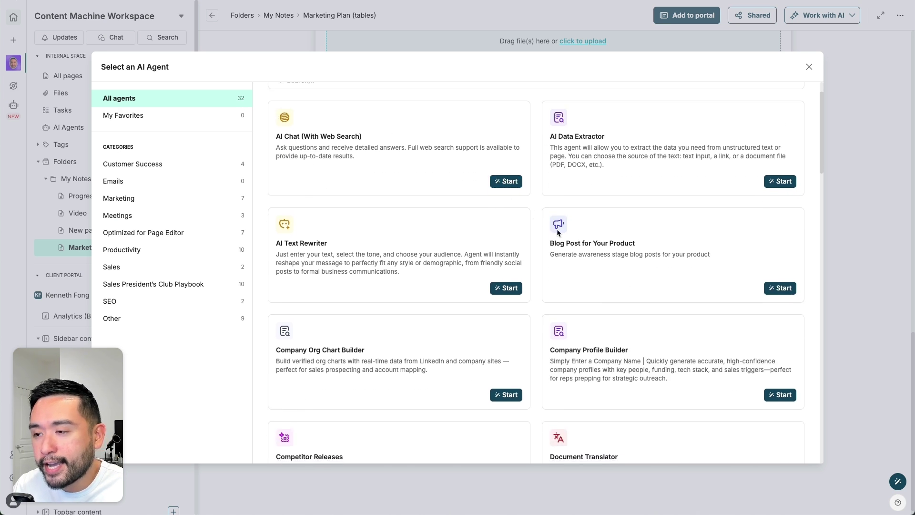
scroll(556, 230, up, 2)
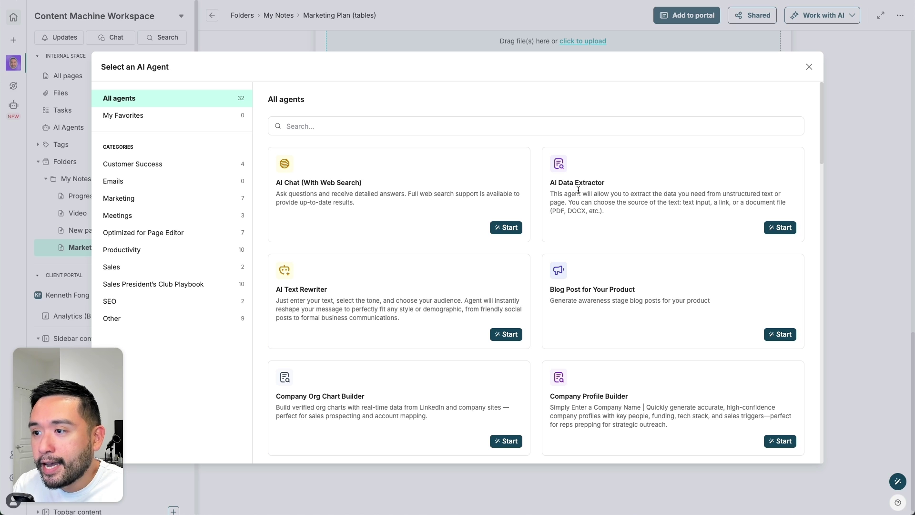
scroll(578, 190, down, 12)
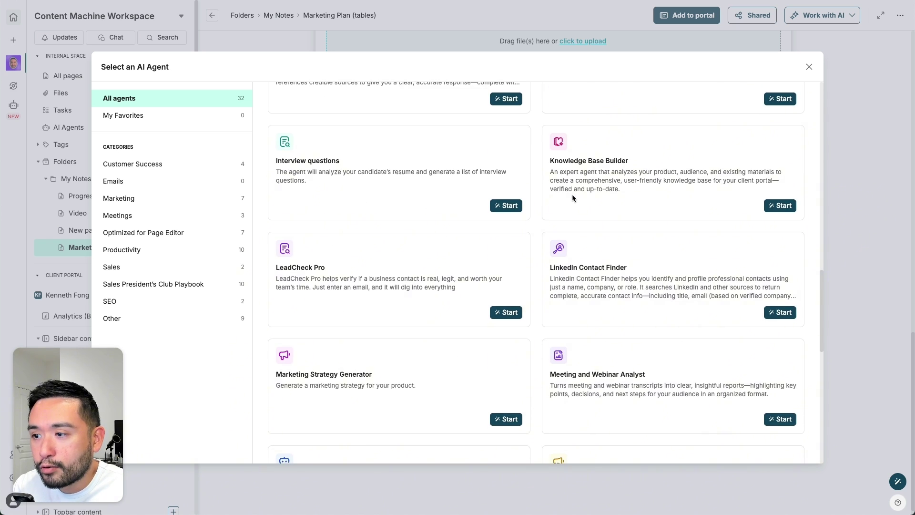
scroll(574, 197, down, 5)
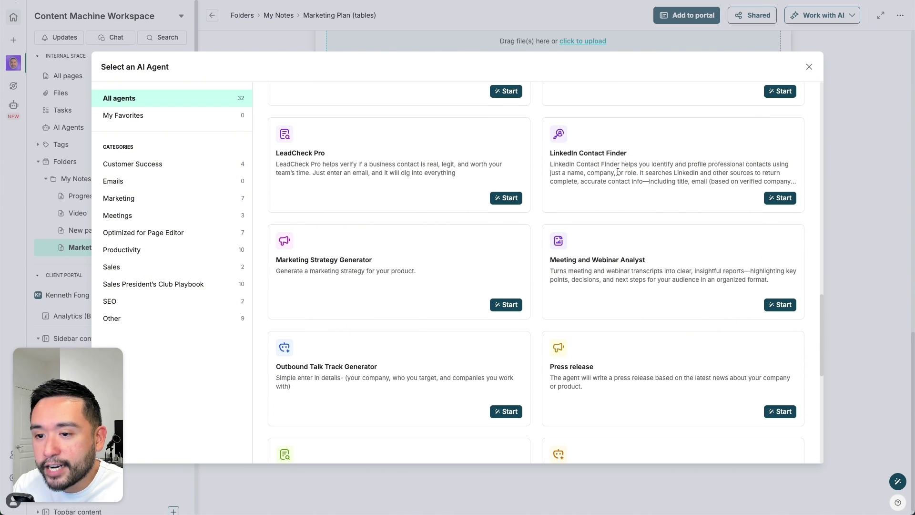
scroll(610, 176, down, 8)
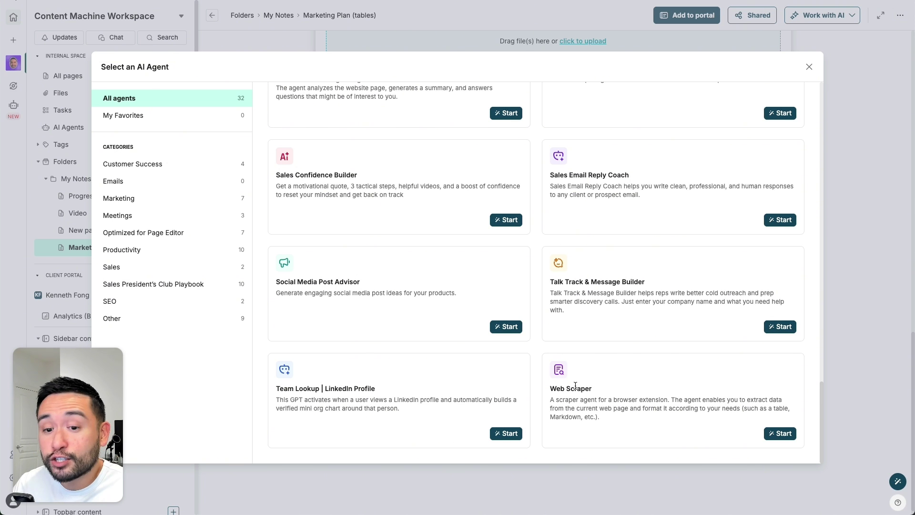
scroll(586, 390, up, 10)
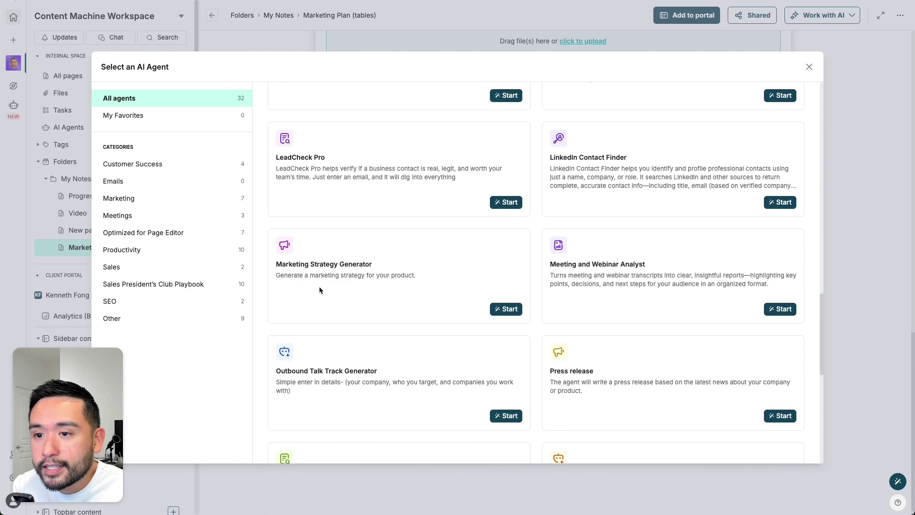
Start the Marketing Strategy Generator and generate a consultants, $1000, 1-month Instagram and TikTok strategy
click(508, 308)
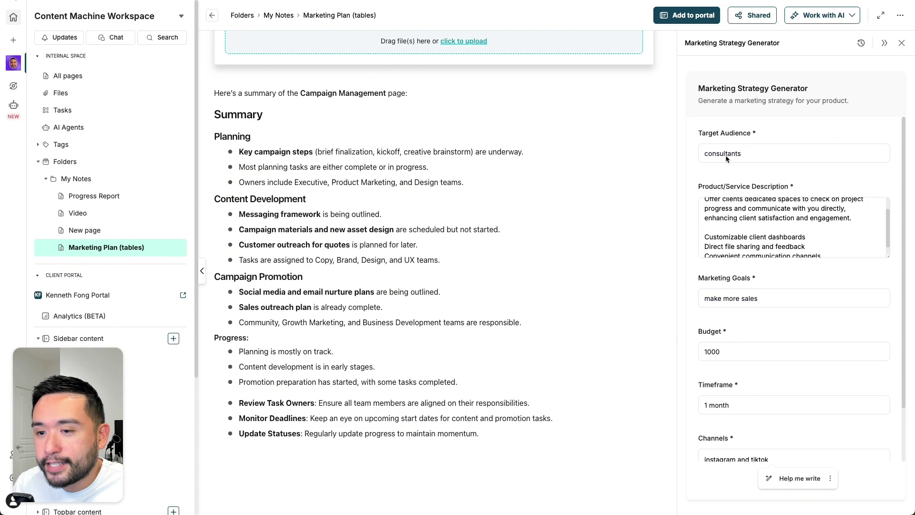
scroll(731, 217, up, 1)
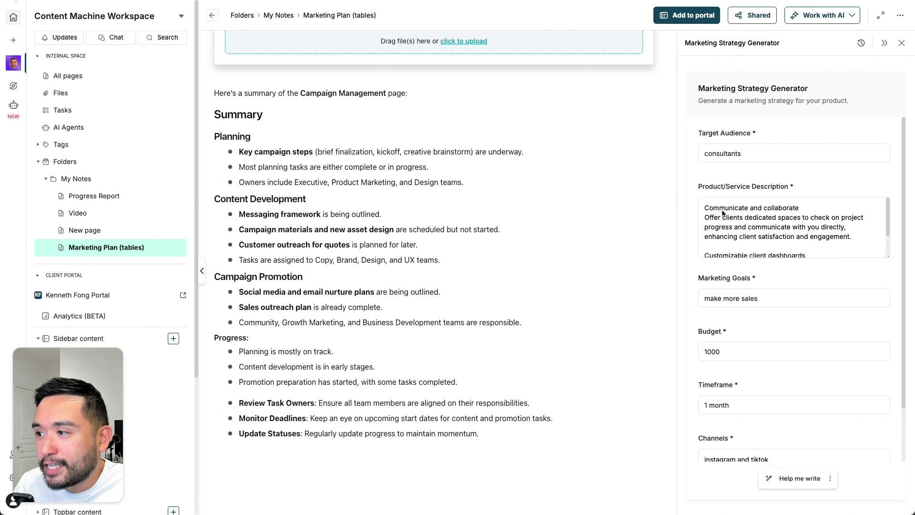
drag(719, 206, 789, 223)
scroll(765, 238, down, 2)
scroll(735, 296, down, 1)
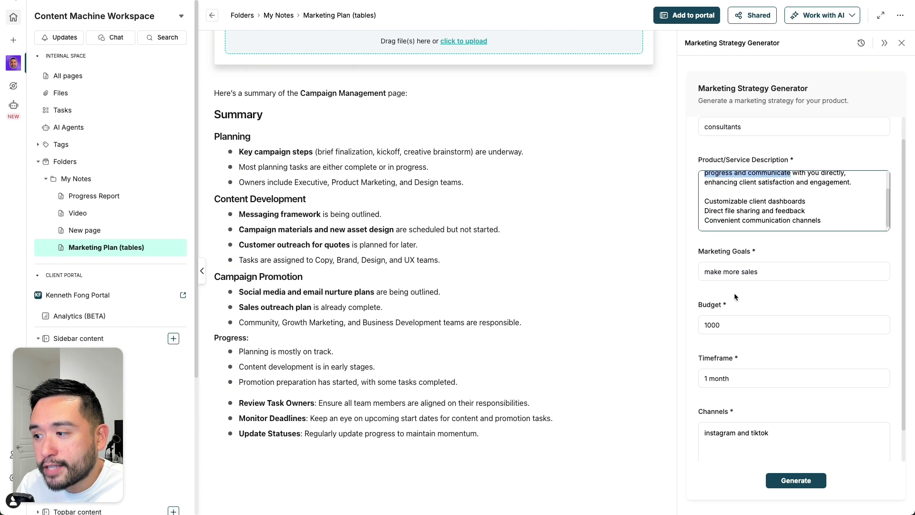
scroll(750, 419, down, 1)
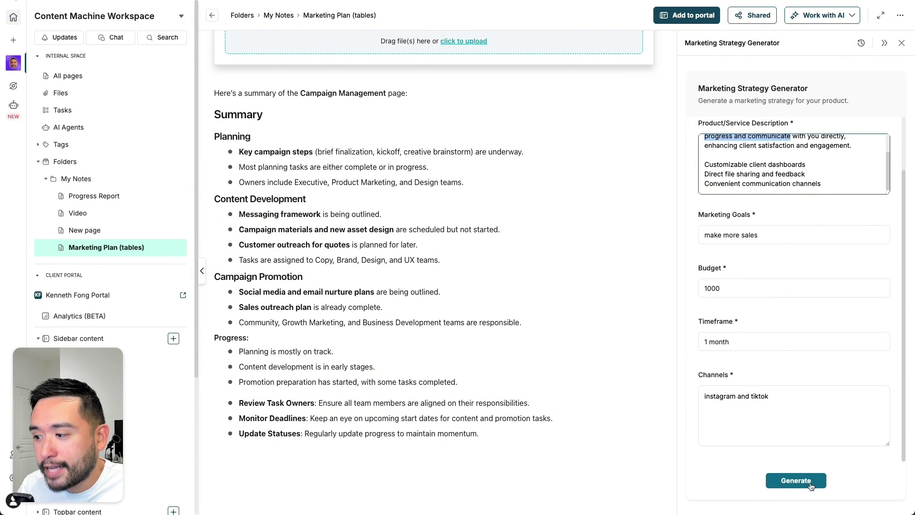
click(796, 476)
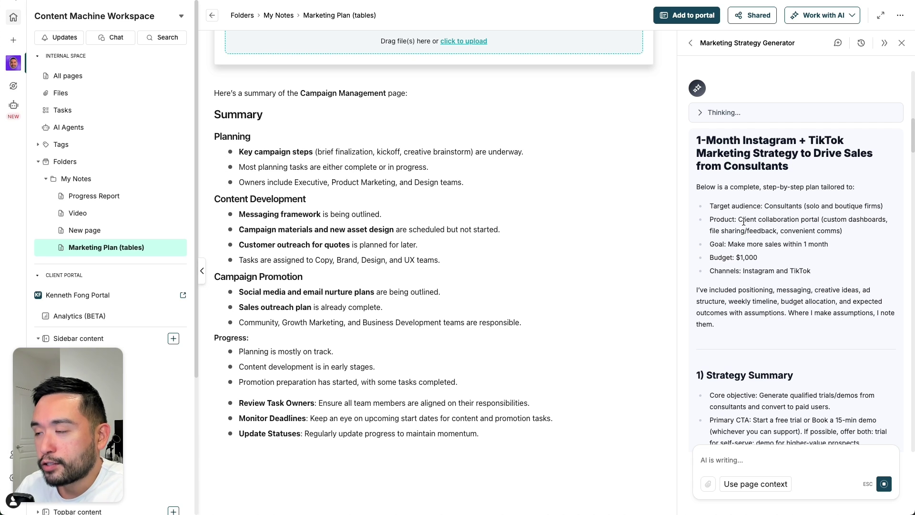
Review the 1-Month strategy, highlighting its heading and the content formats list
drag(699, 140, 813, 186)
scroll(806, 201, down, 2)
scroll(772, 205, down, 4)
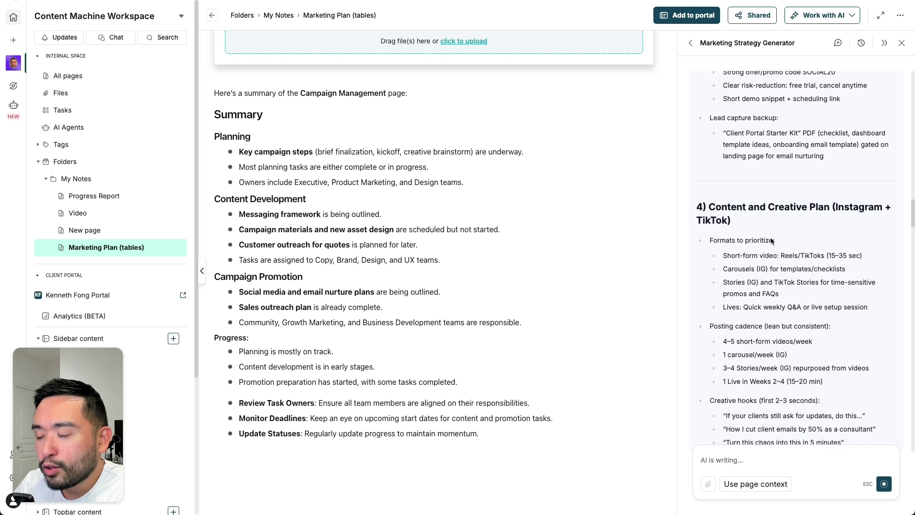
drag(732, 176, 802, 307)
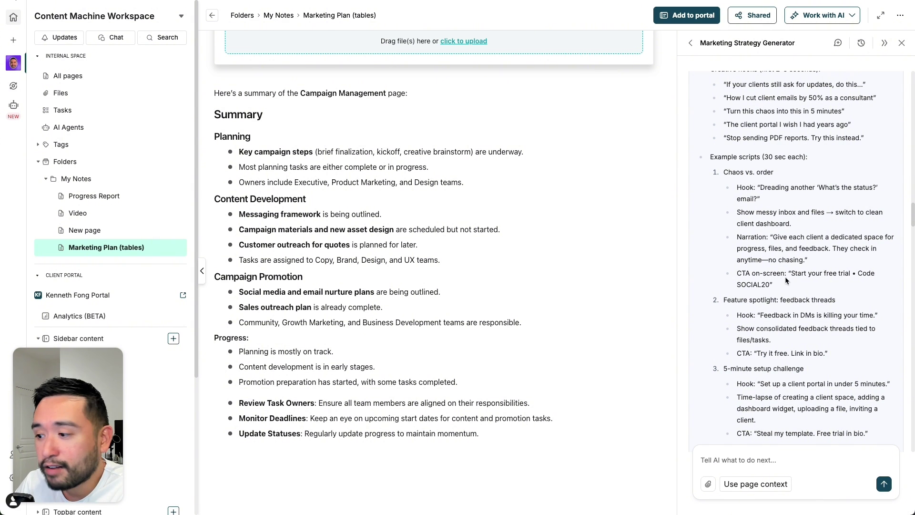
Enable page context and send 'Create campaign email nurture path' to the AI
click(753, 490)
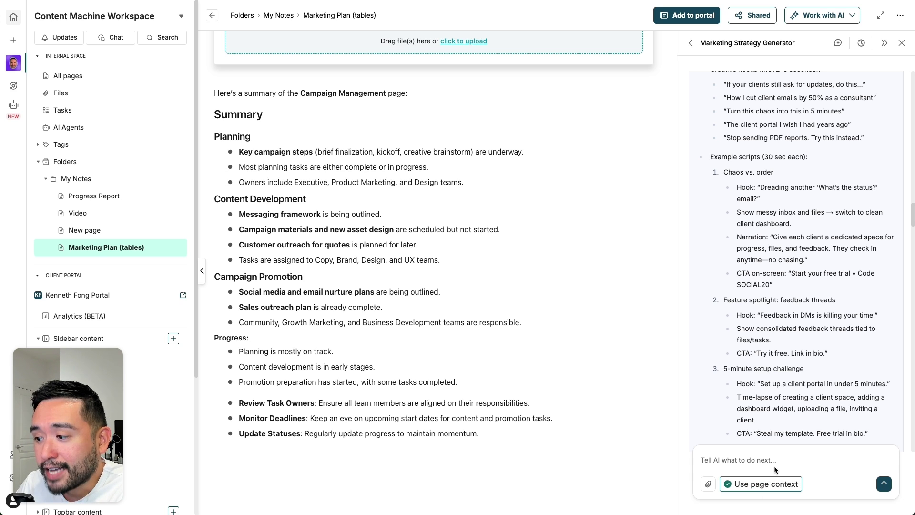
scroll(367, 403, up, 10)
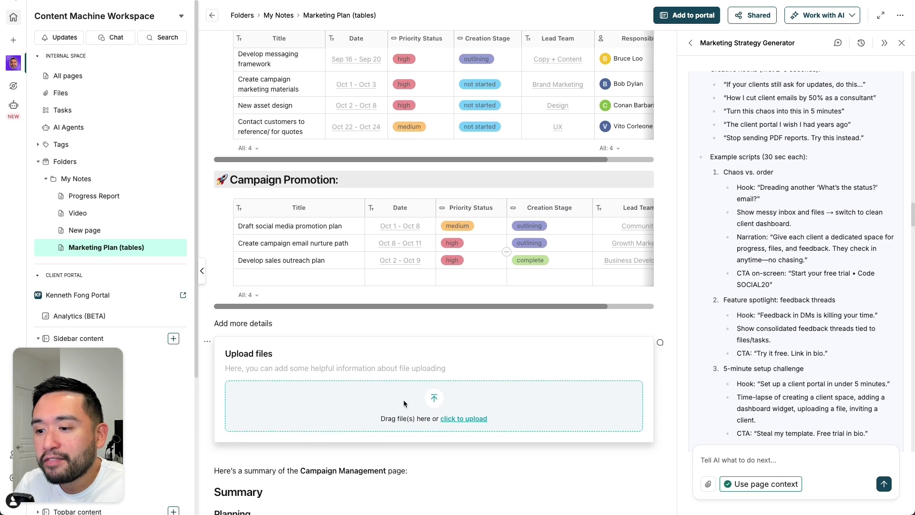
scroll(661, 431, down, 3)
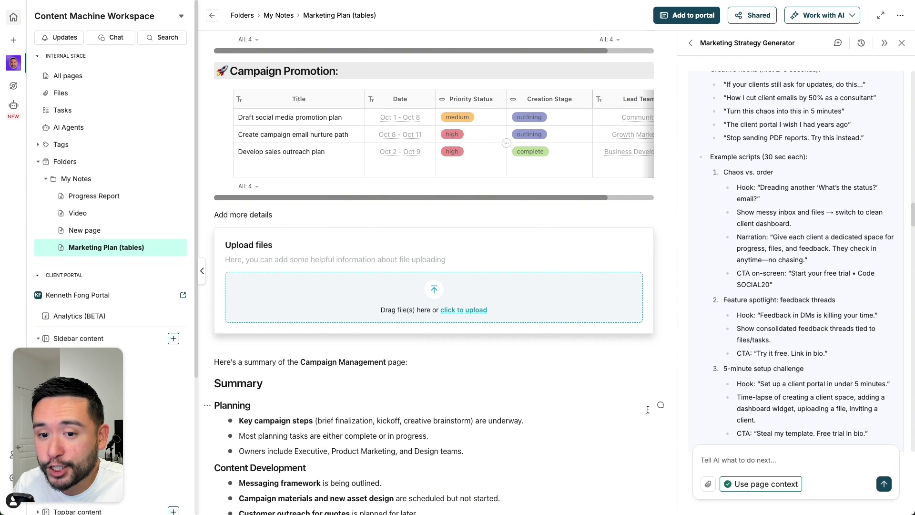
text(Create campaign email nurture path)
scroll(368, 322, up, 2)
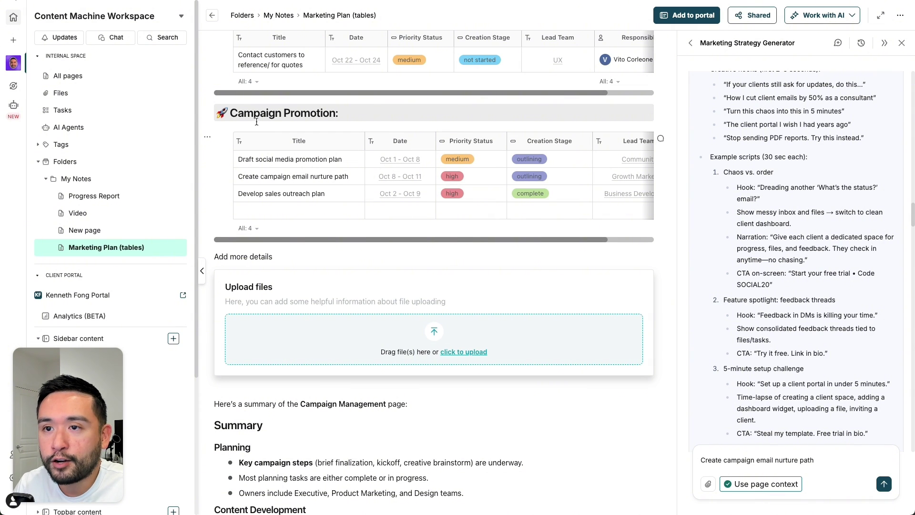
click(884, 485)
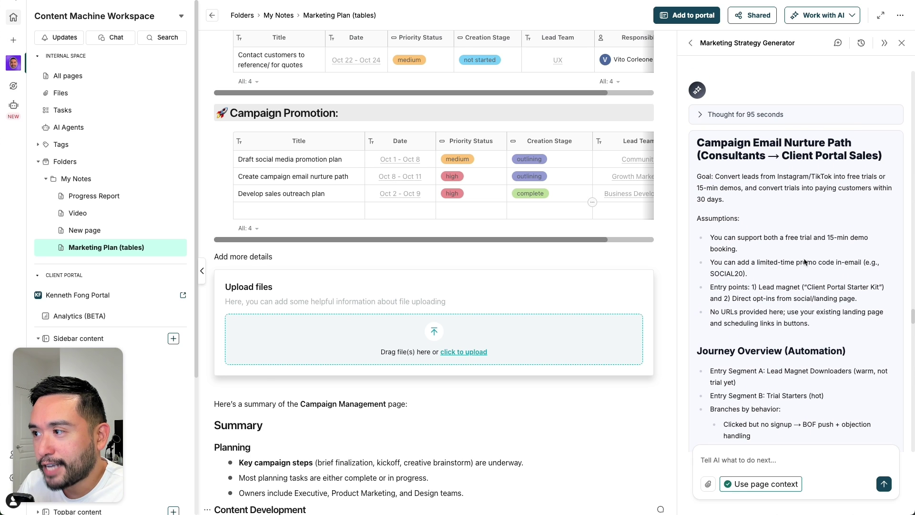
Highlight the Journey Overview and Path A headings in the nurture path response
scroll(809, 217, down, 3)
scroll(809, 217, down, 7)
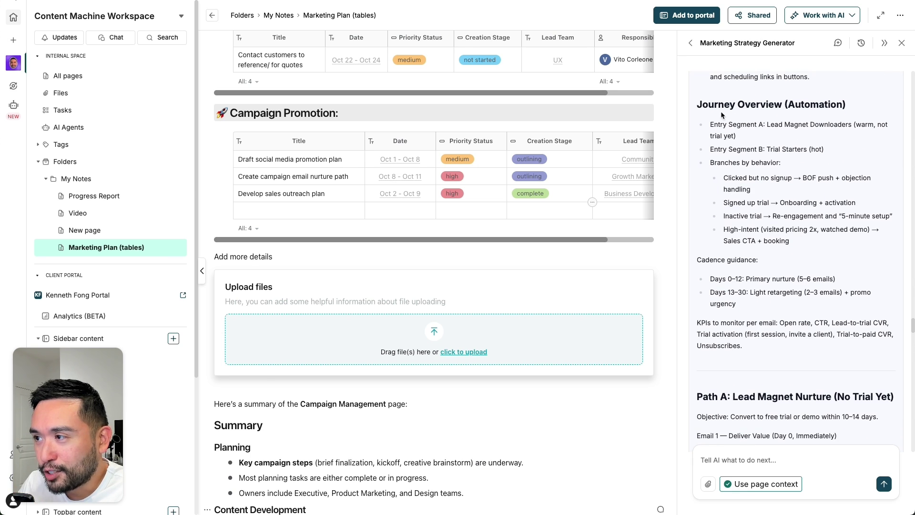
drag(700, 104, 809, 239)
scroll(809, 241, down, 4)
scroll(809, 242, down, 5)
drag(699, 192, 837, 213)
Read through the rest of the nurture plan down to the Measurement Plan targets
scroll(813, 224, down, 20)
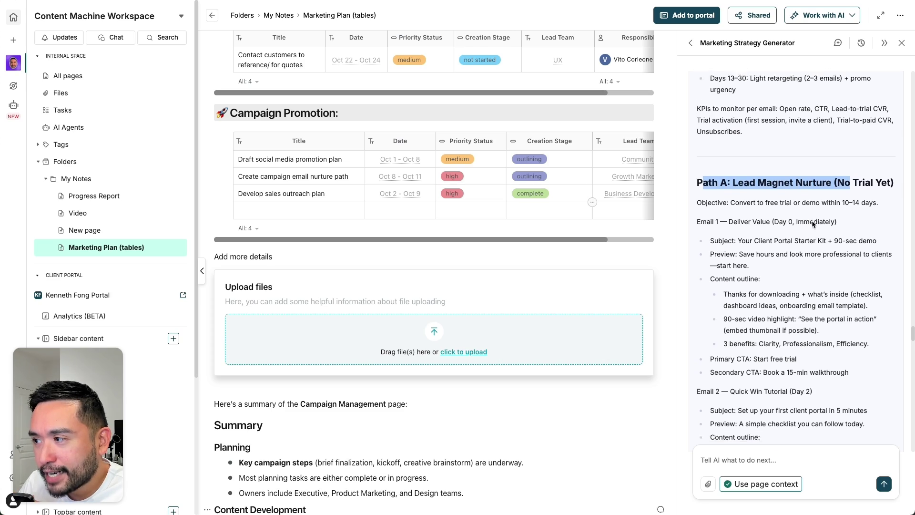
scroll(813, 221, down, 14)
scroll(725, 218, down, 15)
scroll(746, 270, down, 15)
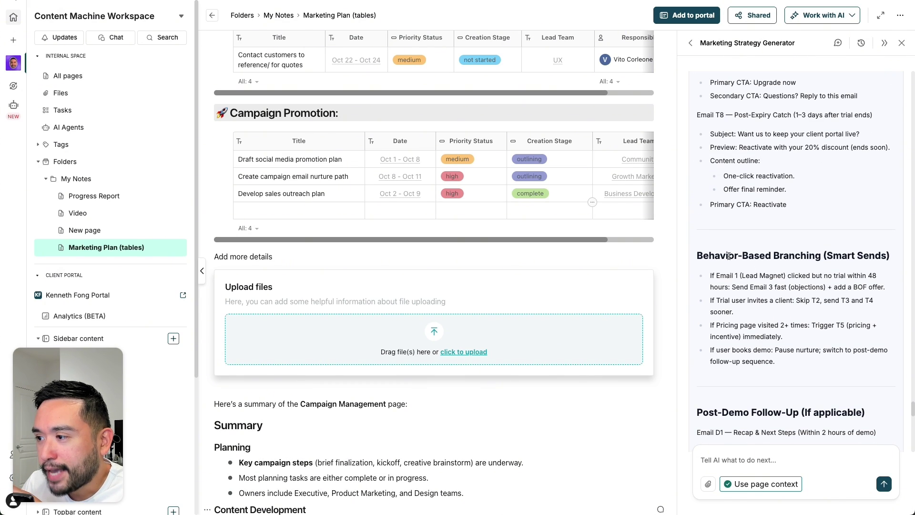
scroll(785, 267, down, 15)
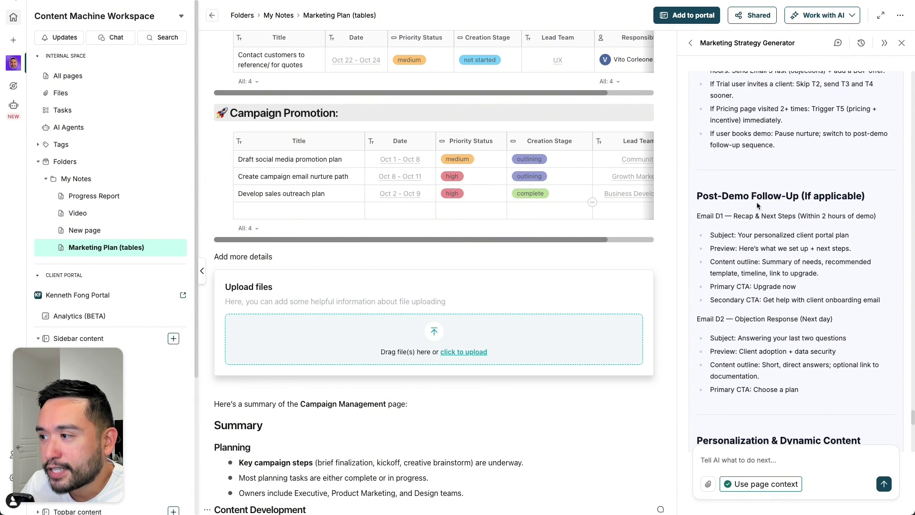
scroll(763, 210, down, 15)
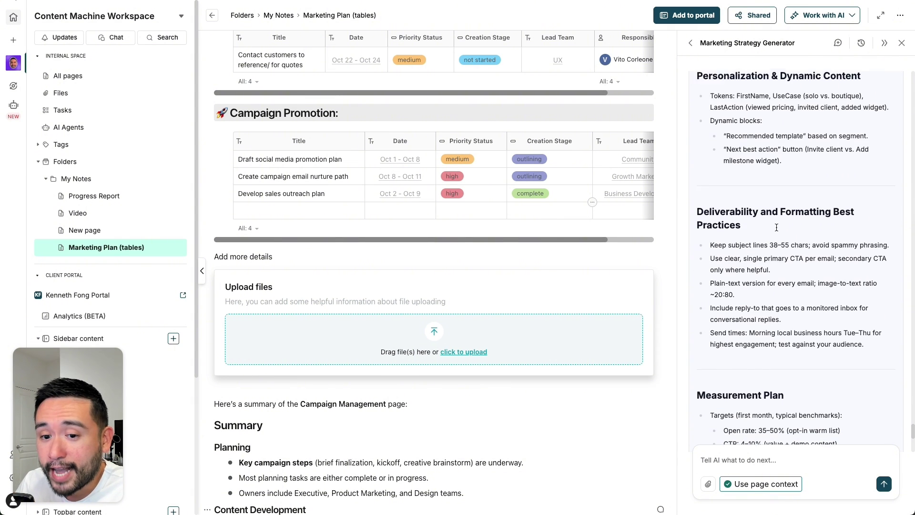
scroll(776, 227, down, 2)
scroll(567, 260, up, 1)
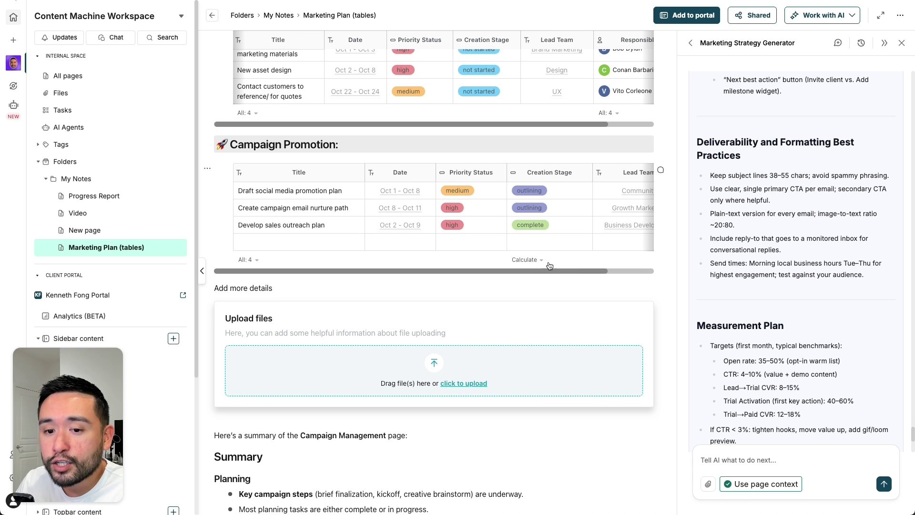
scroll(549, 266, down, 3)
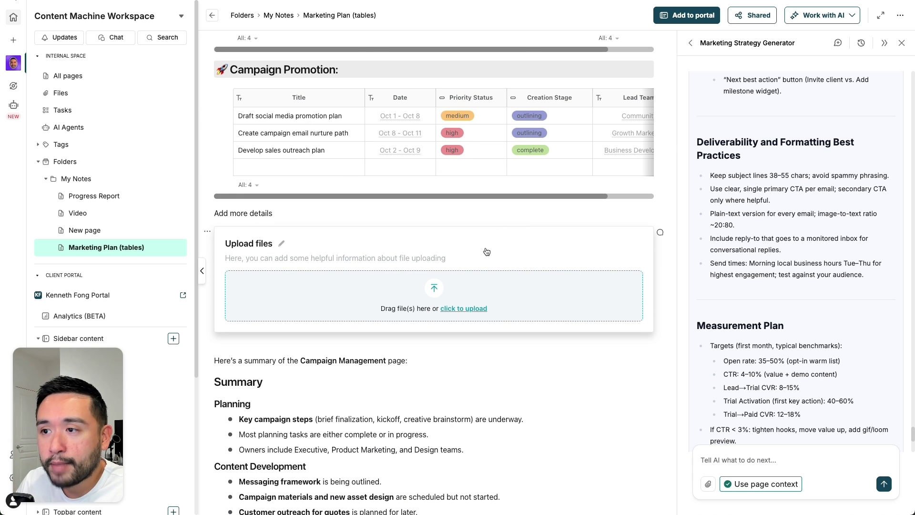
scroll(791, 174, down, 1)
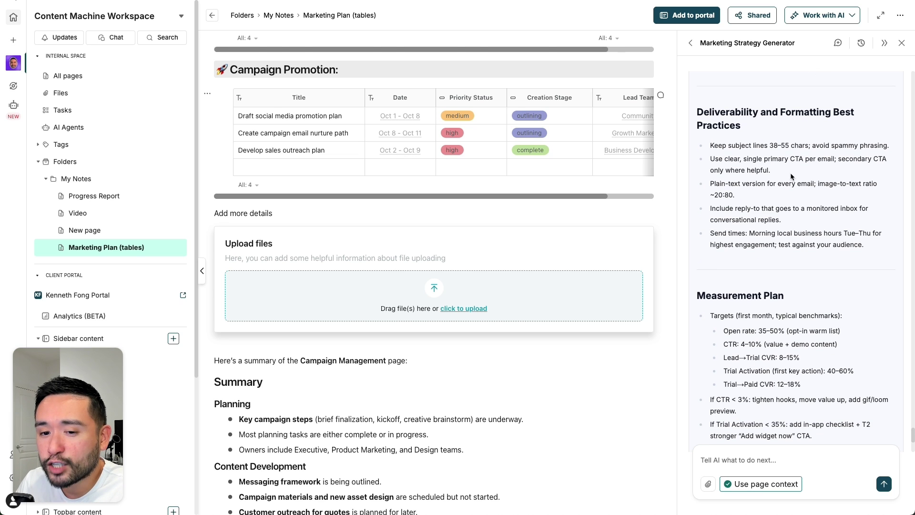
scroll(790, 174, down, 1)
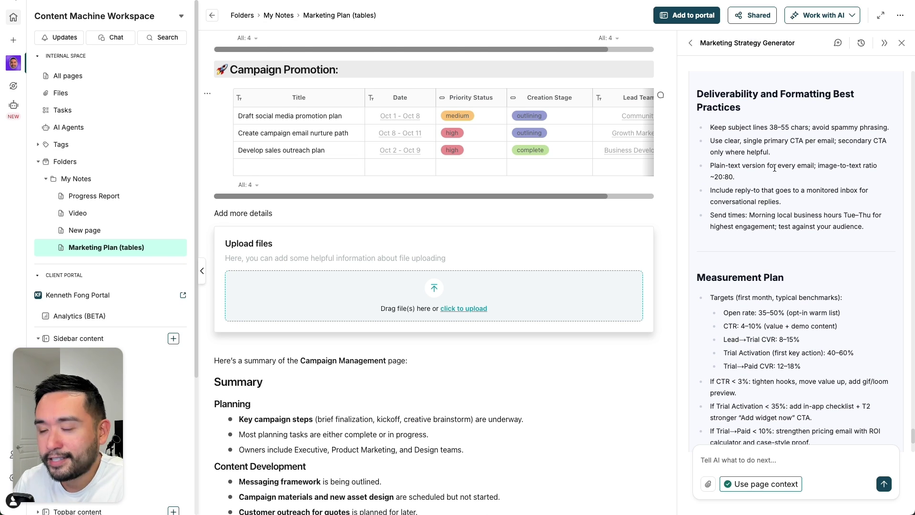
scroll(755, 193, down, 1)
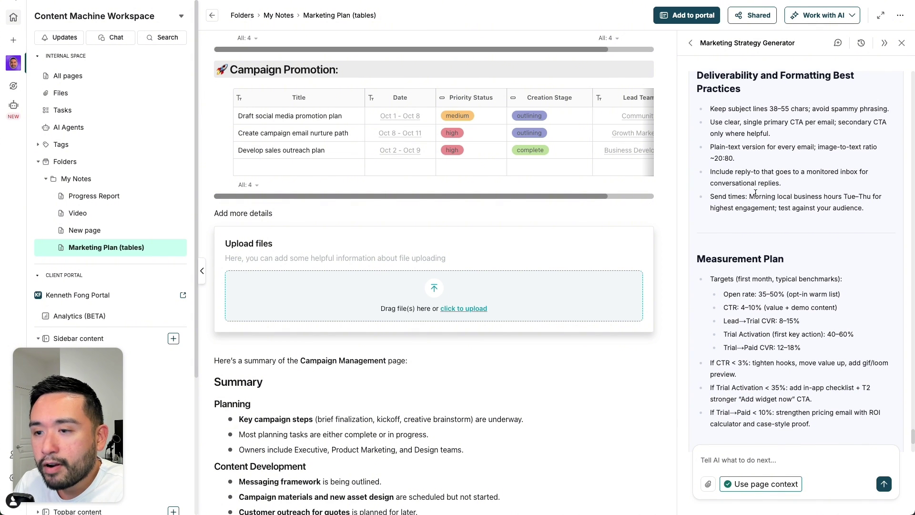
Browse the automation flow templates for a new flow, then close the template picker
click(18, 89)
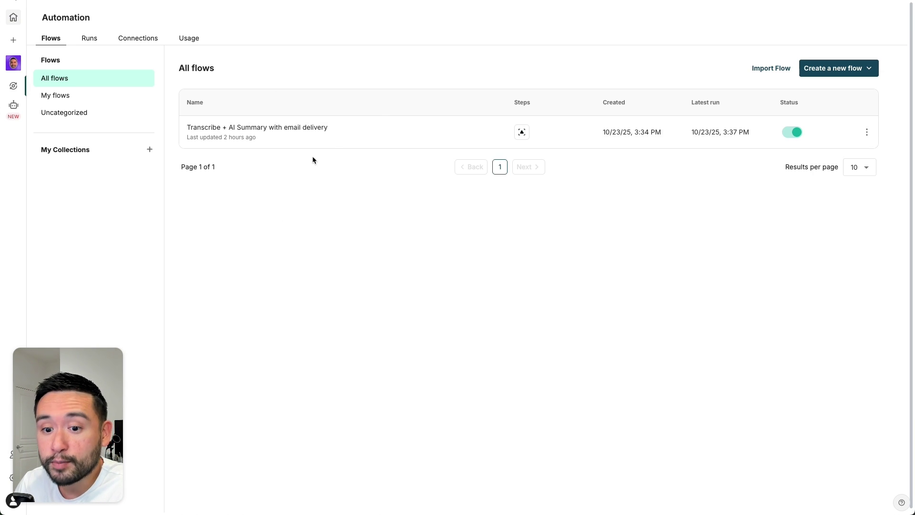
click(853, 68)
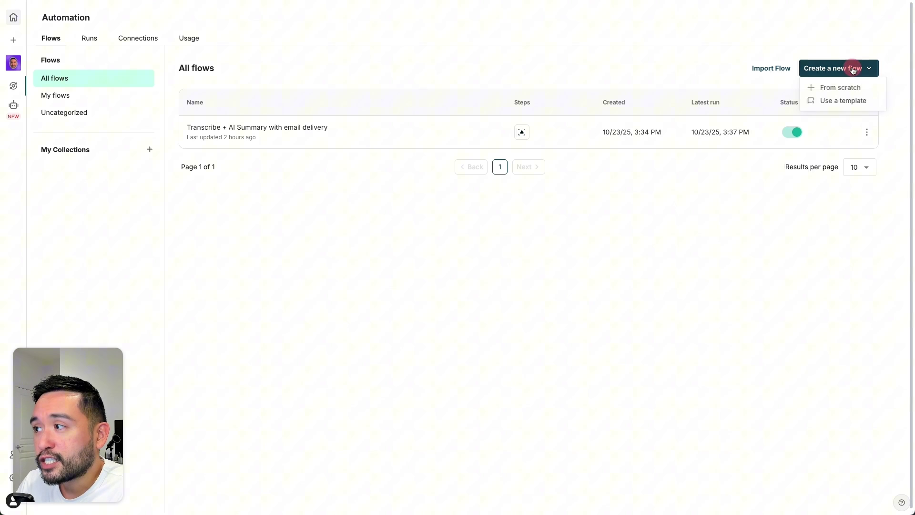
click(851, 101)
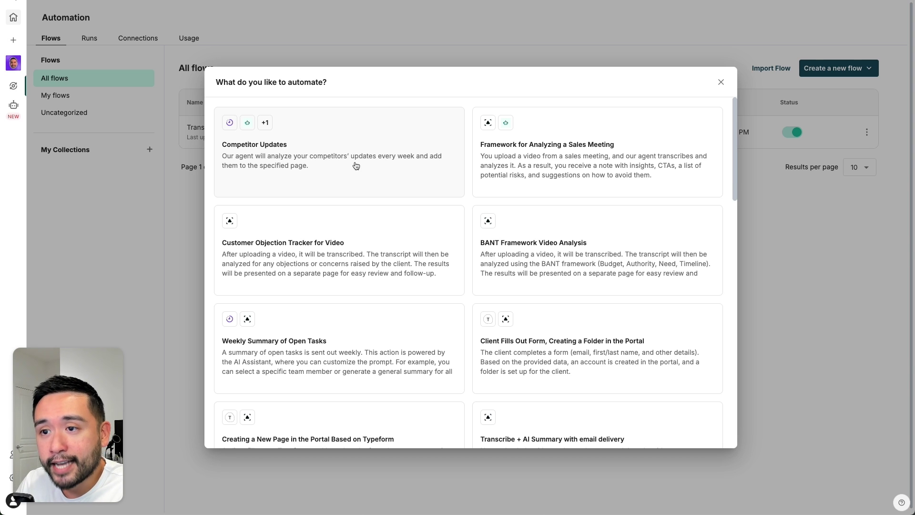
scroll(402, 167, down, 1)
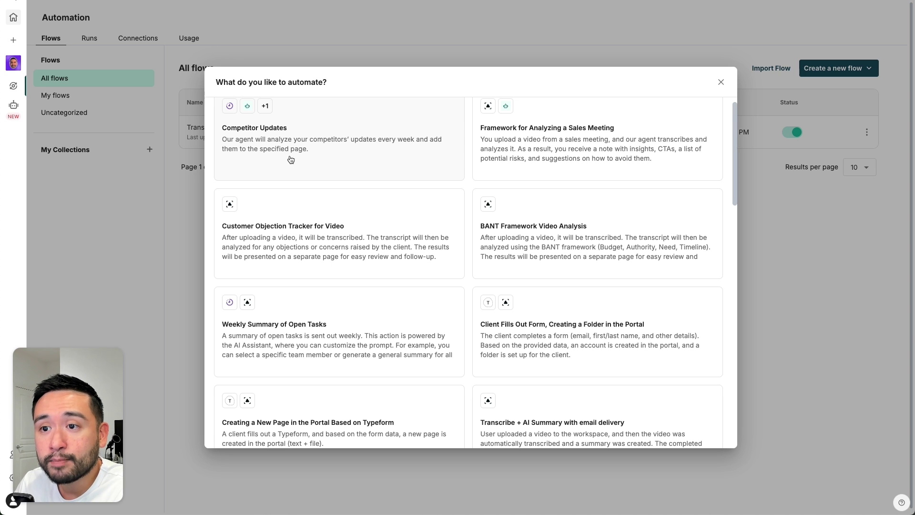
scroll(350, 157, down, 3)
scroll(358, 157, up, 1)
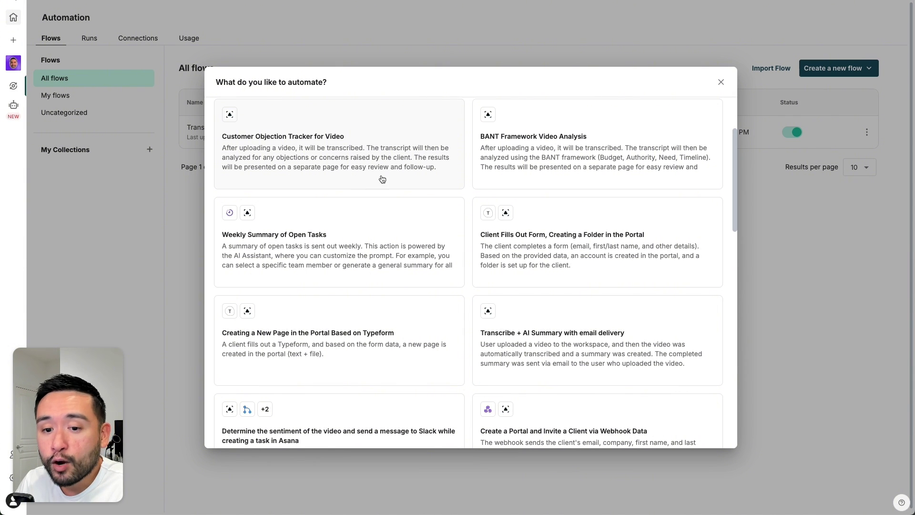
scroll(404, 179, down, 3)
click(721, 83)
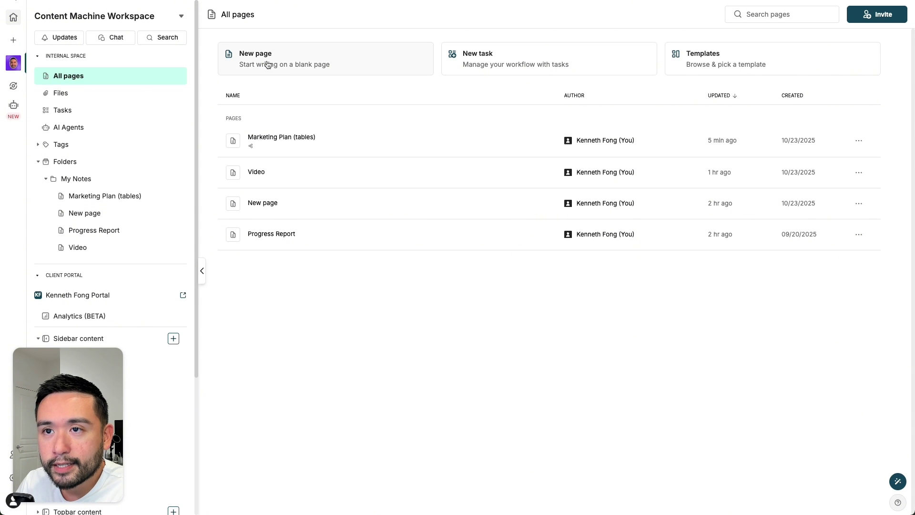
Create a new page and upload the video audiorista review final.mp4 onto it
click(267, 62)
drag(267, 60, 471, 124)
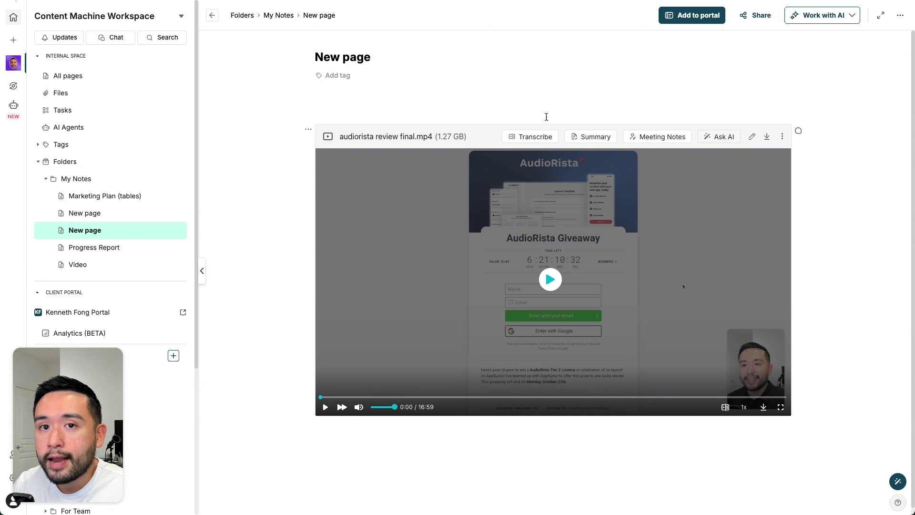
Open the Transcribe + AI Summary with email delivery flow from the automation list
click(14, 87)
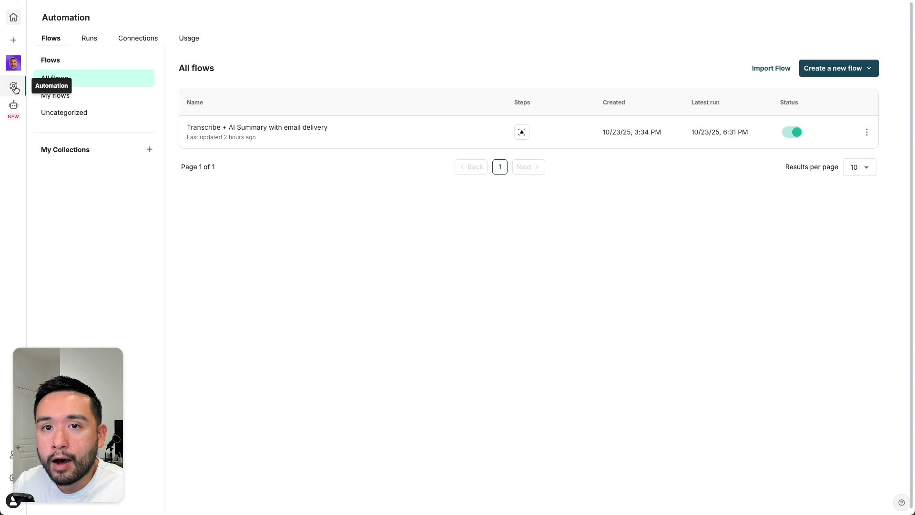
click(217, 135)
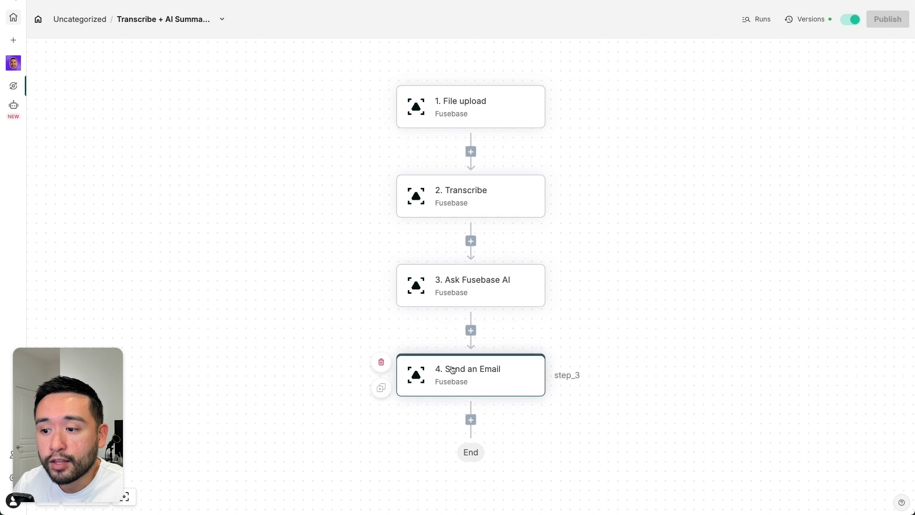
Add a step after Send an Email and browse all, Core and App Actions step lists
click(471, 420)
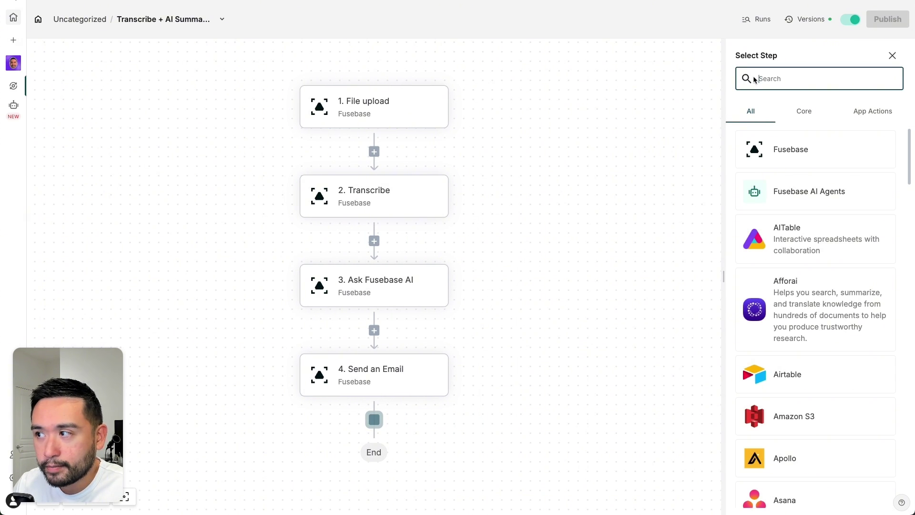
scroll(789, 223, down, 3)
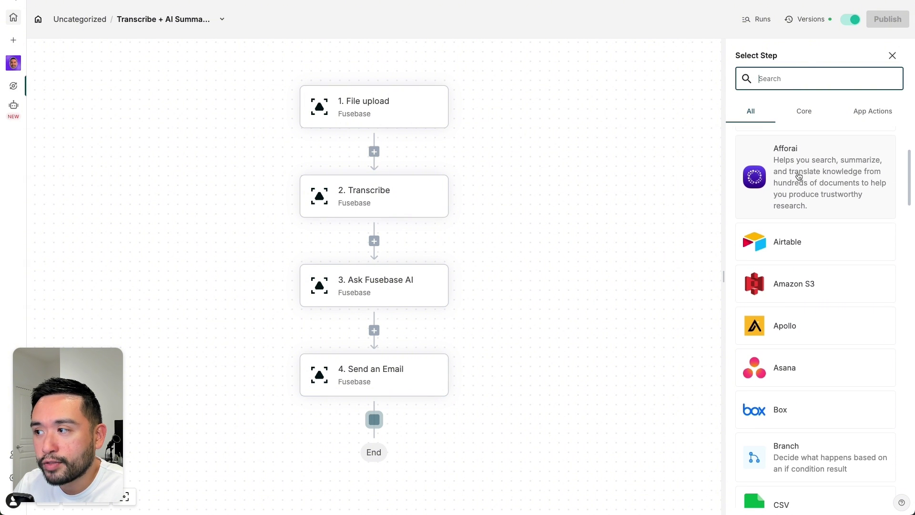
scroll(798, 173, down, 5)
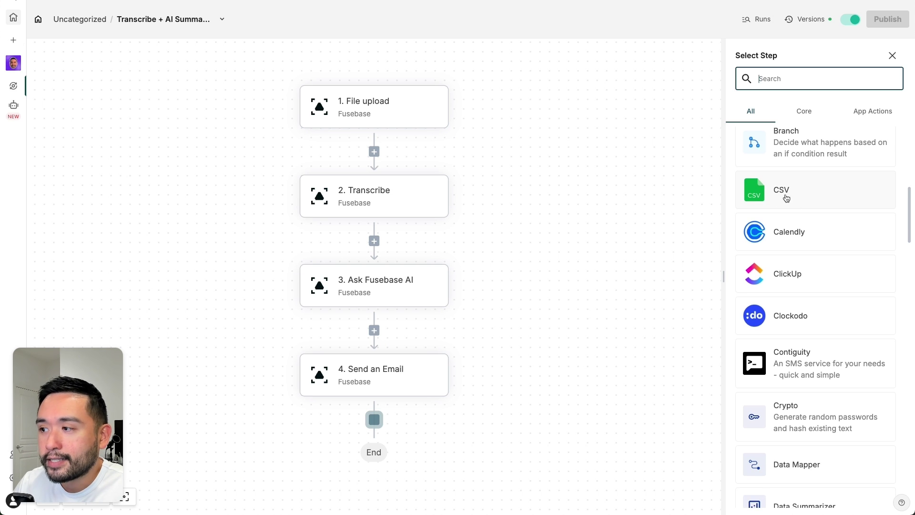
scroll(797, 210, down, 3)
scroll(797, 210, down, 5)
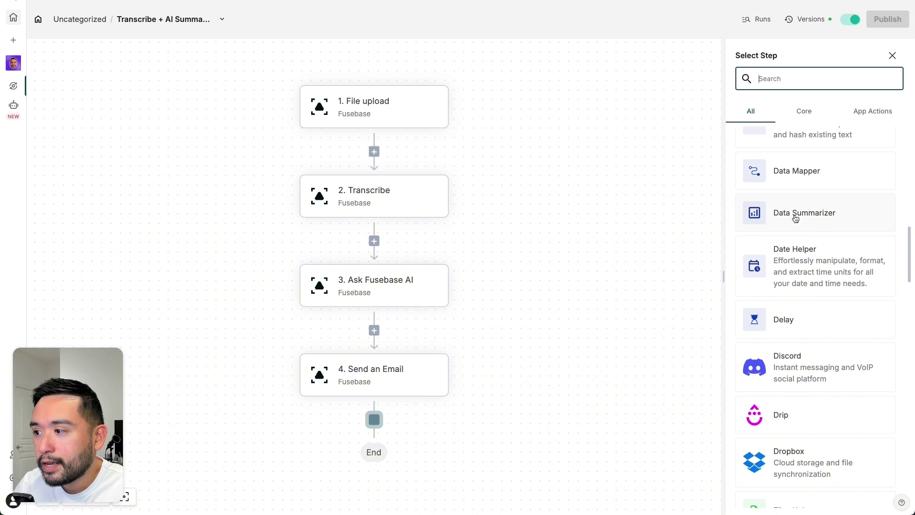
scroll(797, 204, down, 1)
scroll(797, 200, down, 8)
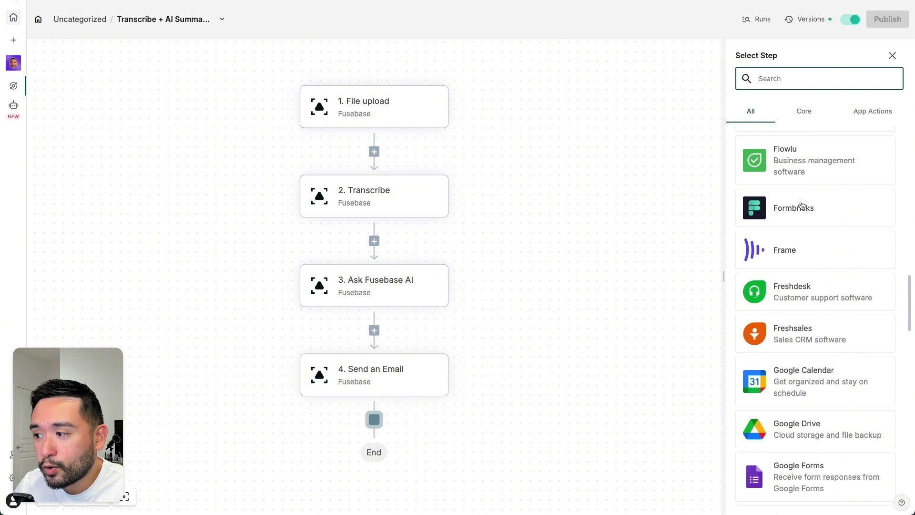
click(813, 115)
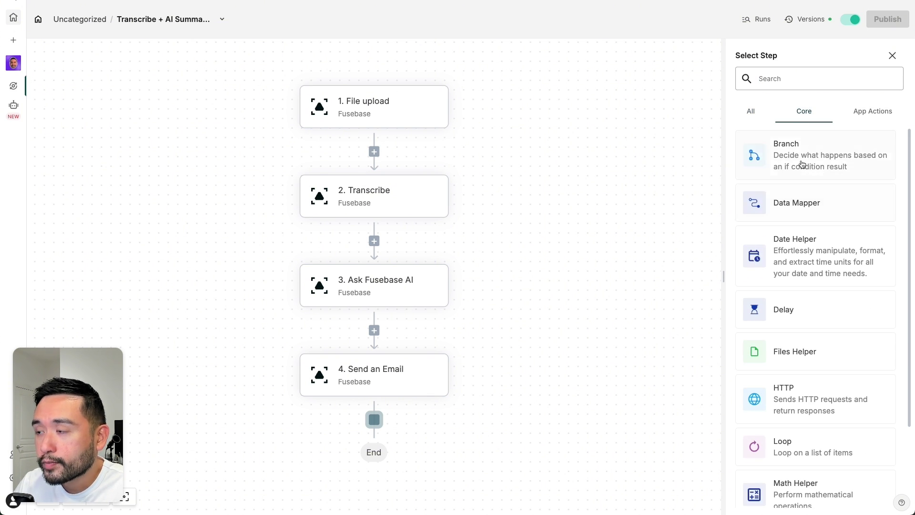
scroll(802, 248, down, 2)
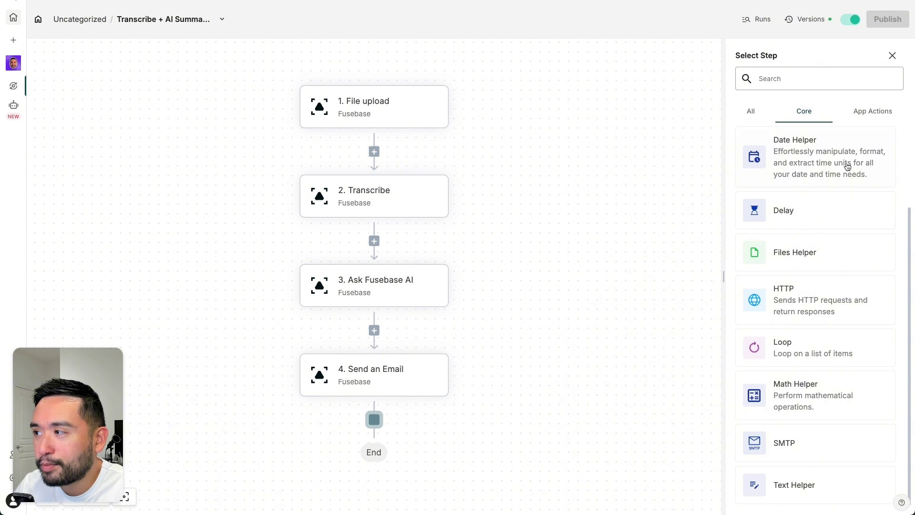
click(872, 112)
scroll(815, 195, down, 15)
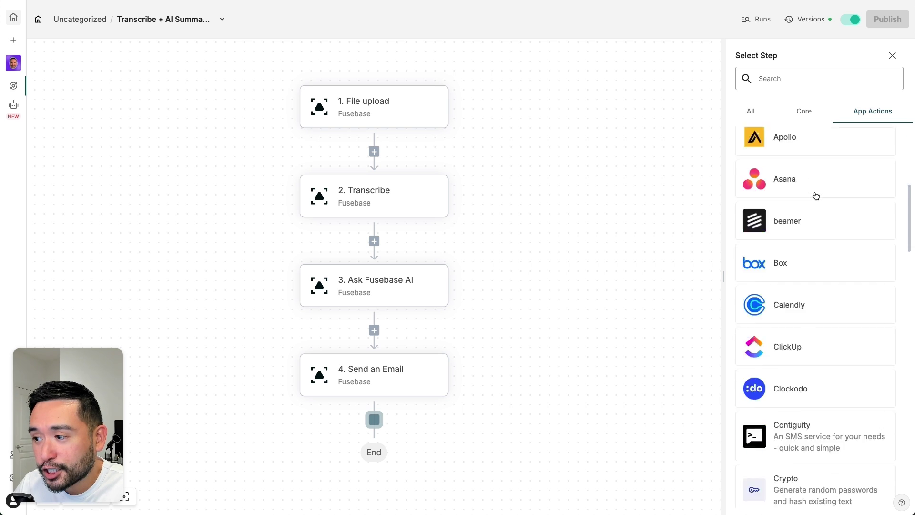
Check the automation's run history and open the emailed summary of audiorista review final.mp4
click(760, 19)
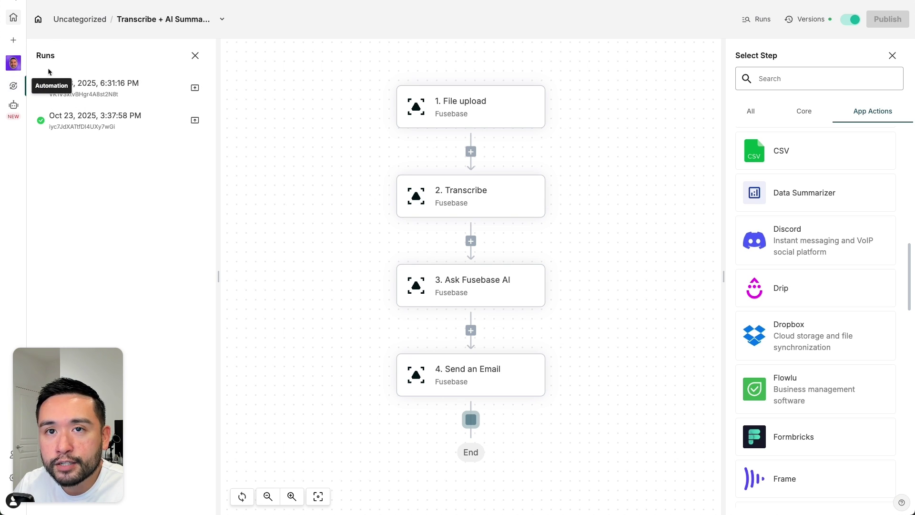
click(14, 87)
click(88, 38)
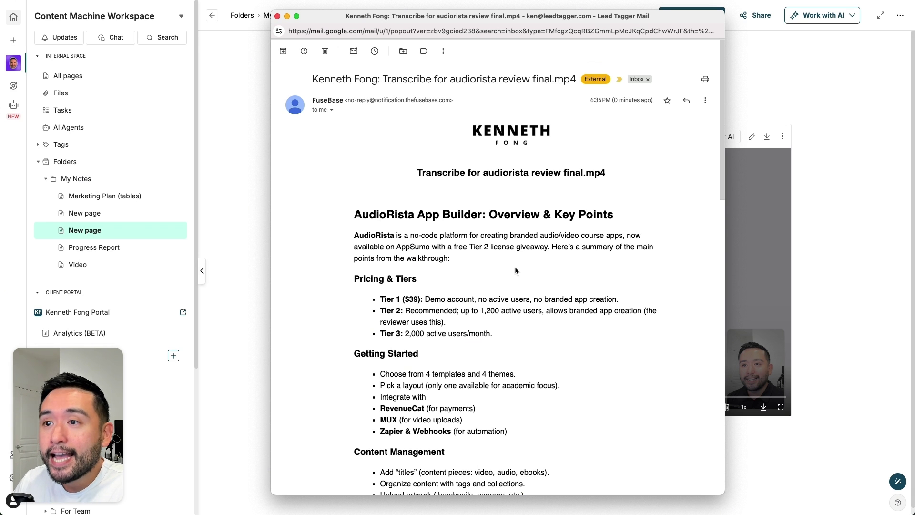
Read the AudioRista App Builder summary email to the end, then return to the FuseBase video page
scroll(506, 203, down, 2)
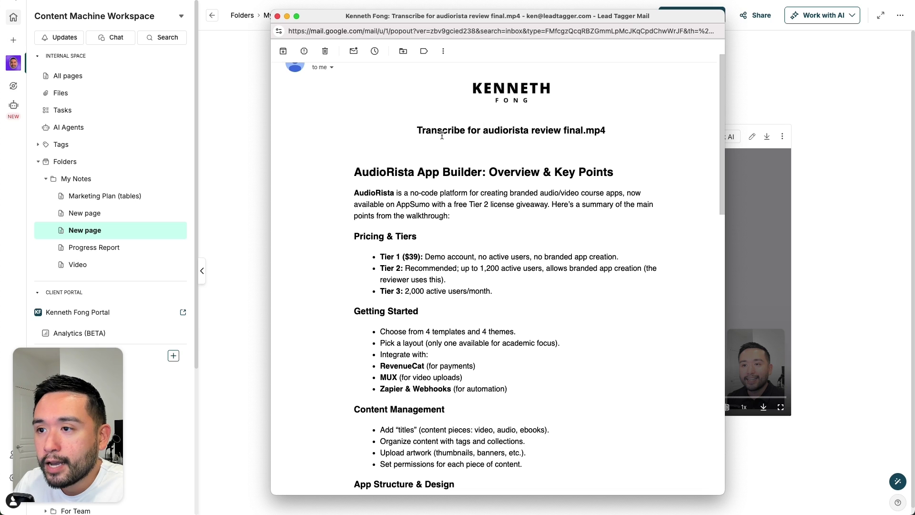
scroll(445, 157, down, 1)
drag(386, 155, 492, 285)
scroll(482, 262, down, 3)
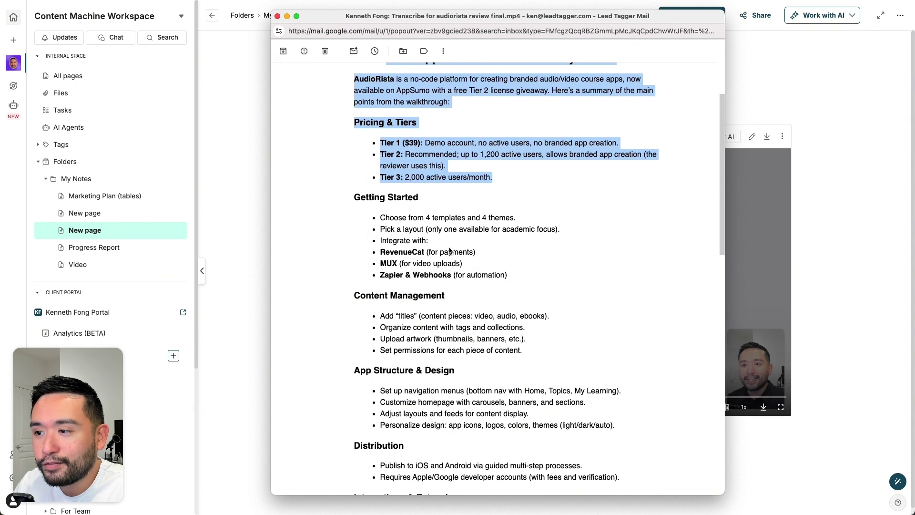
scroll(450, 250, down, 15)
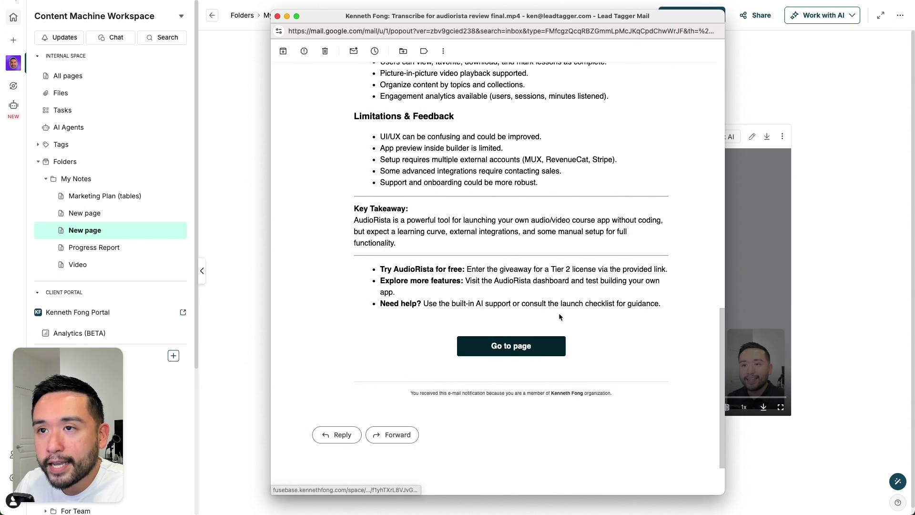
click(232, 157)
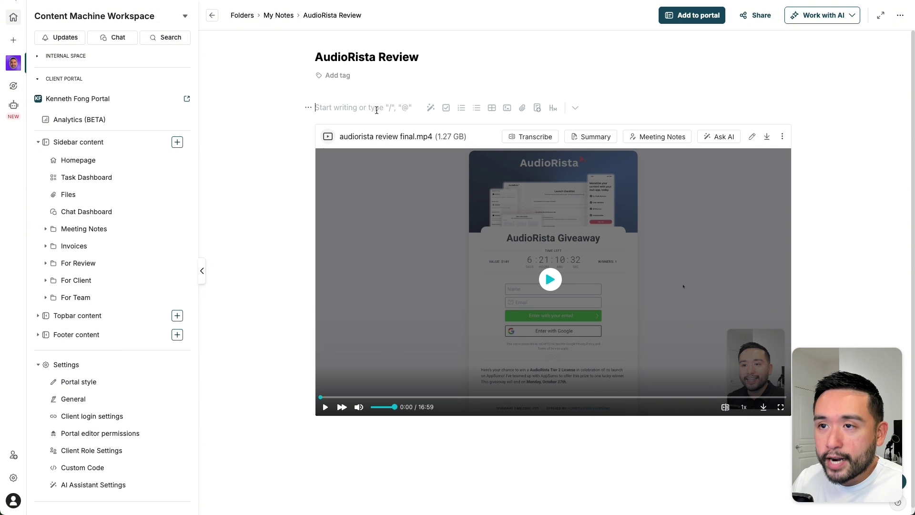
Add an empty line below the video and connect the AudioRista Review page to the client portal
scroll(466, 206, down, 1)
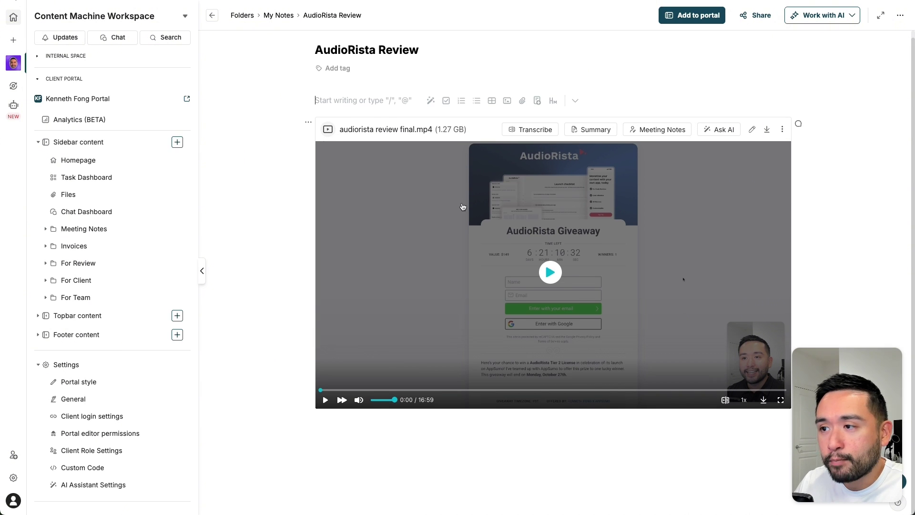
click(448, 443)
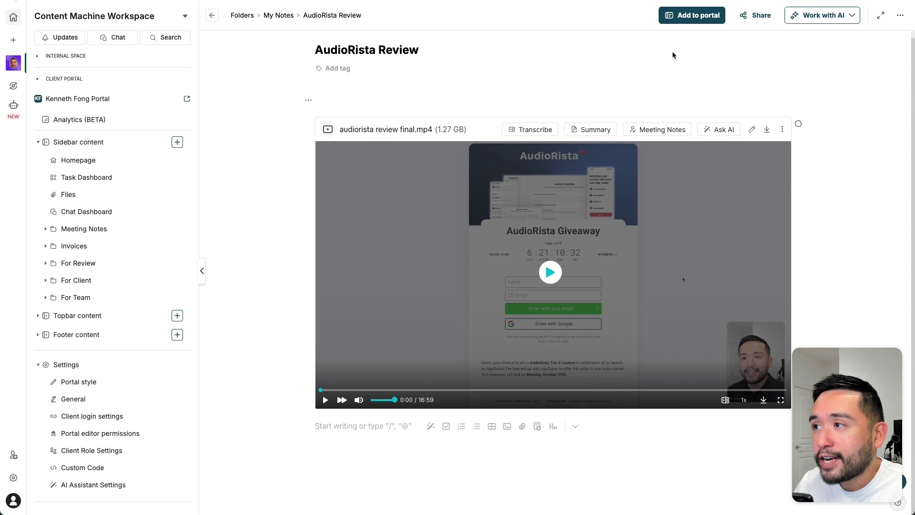
click(687, 19)
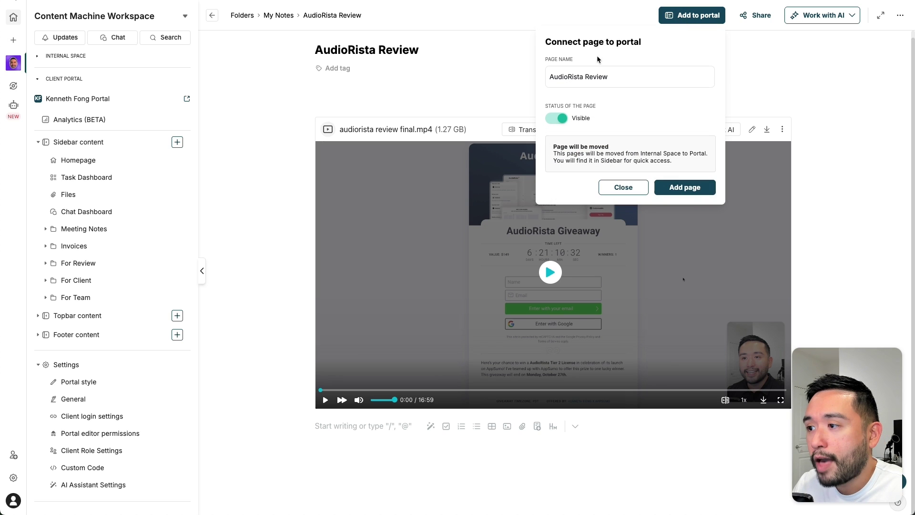
click(679, 187)
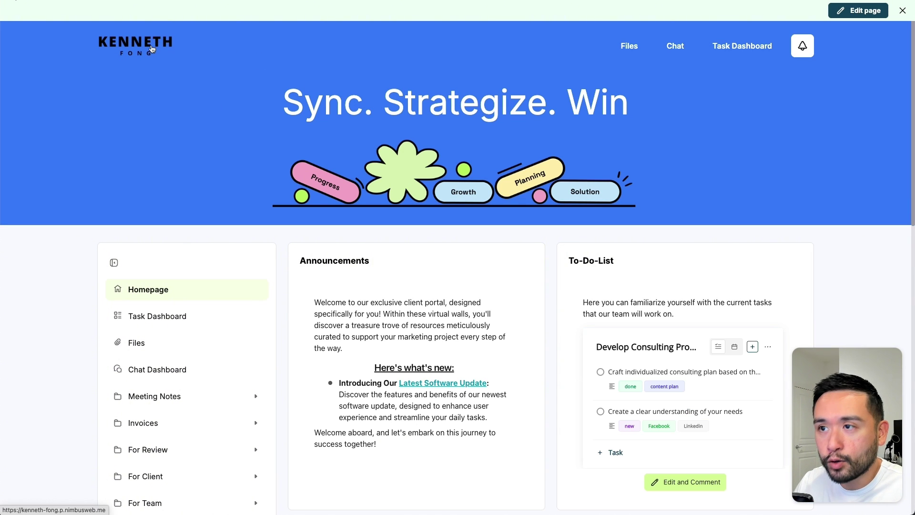
Scroll through the portal preview and open the AudioRista Review page
scroll(391, 79, down, 2)
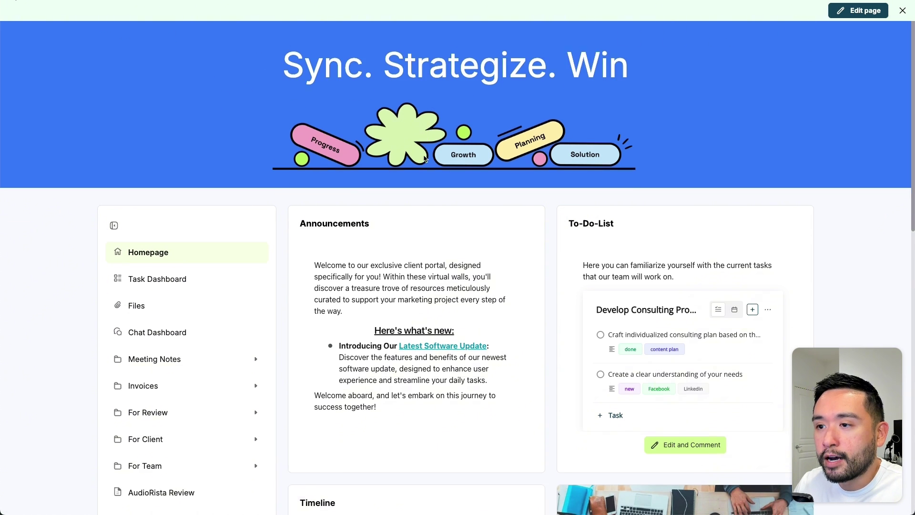
scroll(519, 210, down, 1)
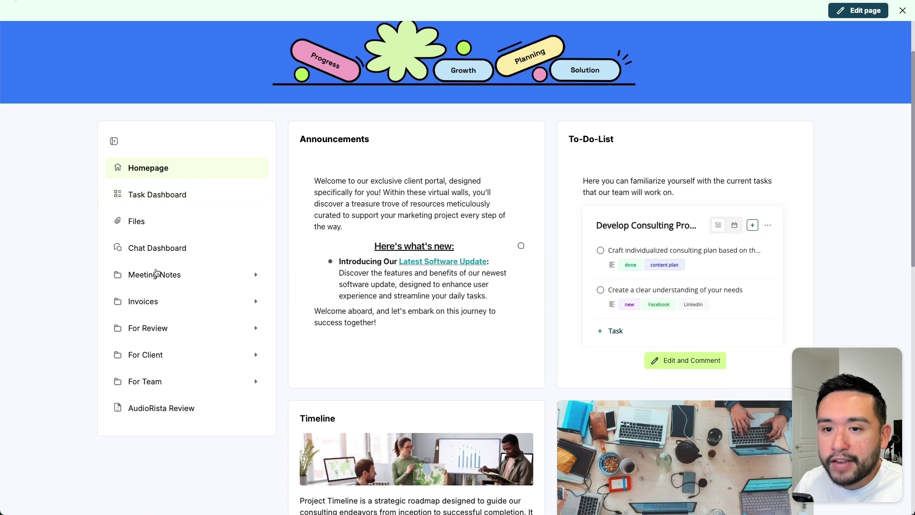
scroll(177, 228, down, 1)
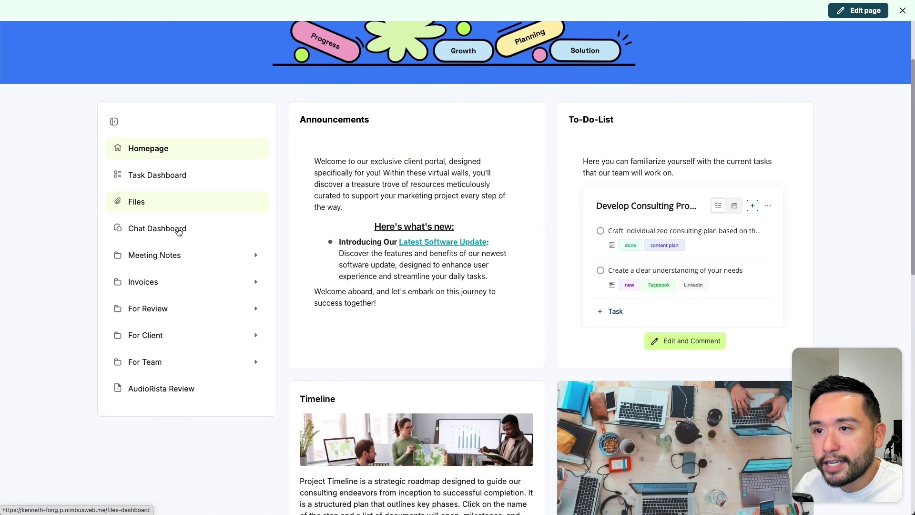
scroll(567, 296, down, 4)
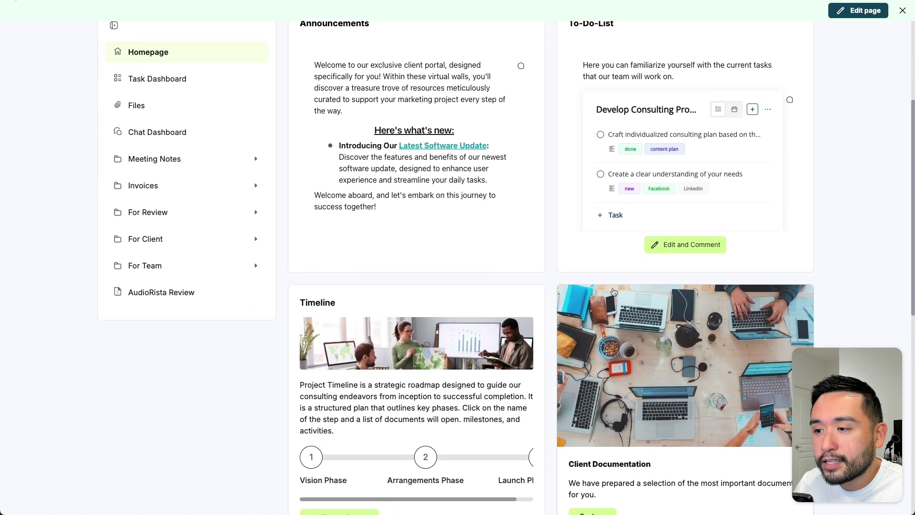
scroll(561, 298, down, 2)
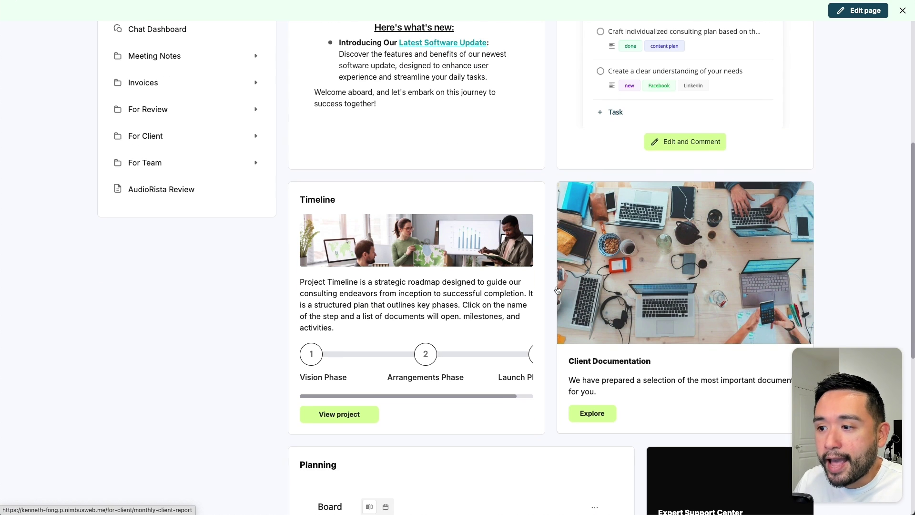
scroll(490, 271, down, 3)
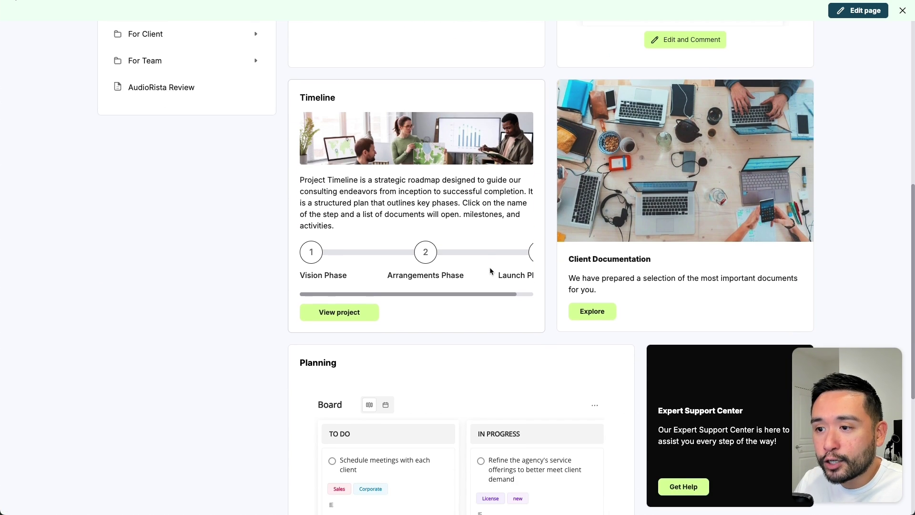
scroll(546, 177, down, 1)
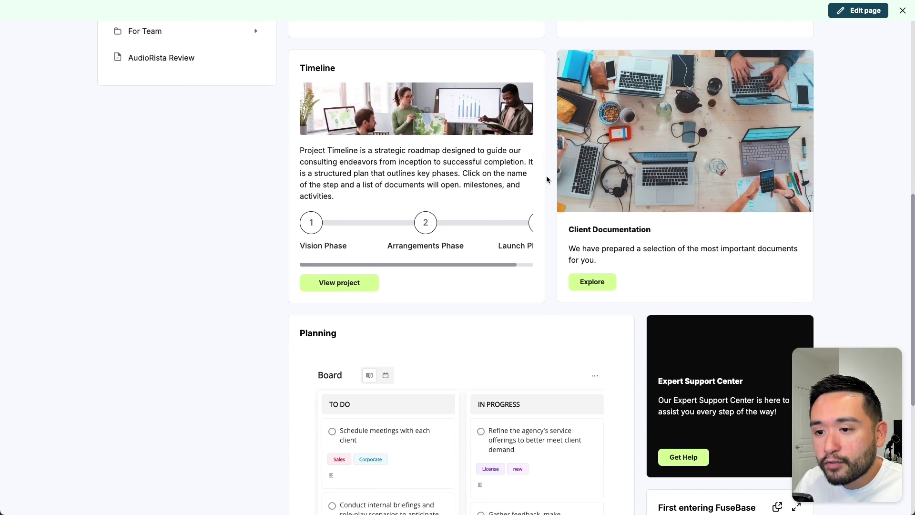
scroll(546, 179, up, 6)
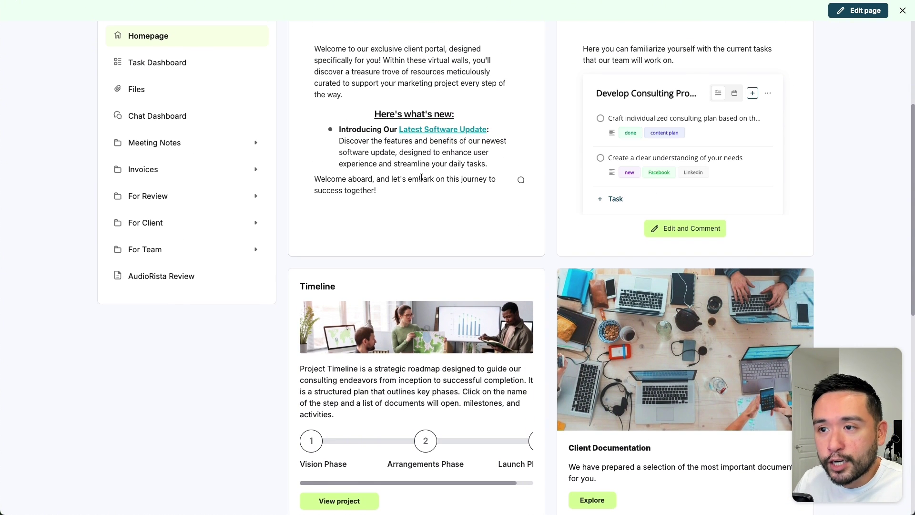
scroll(396, 188, up, 1)
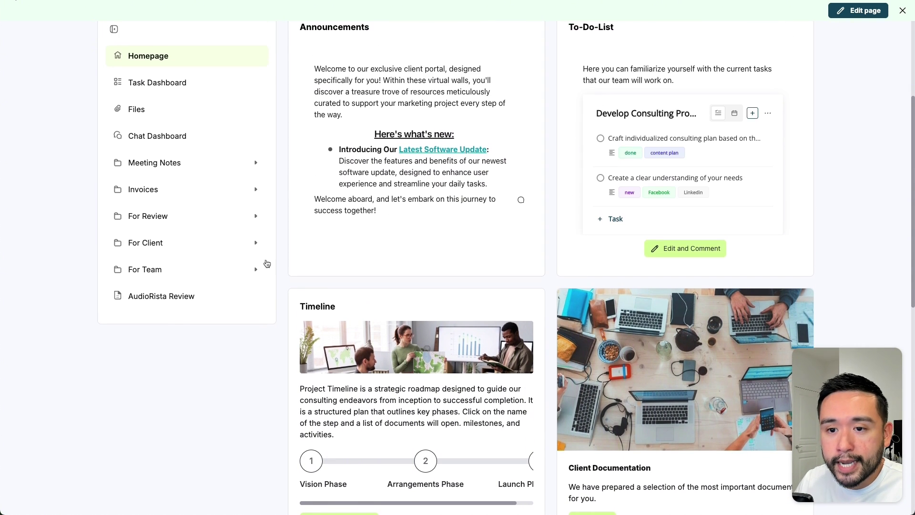
click(143, 296)
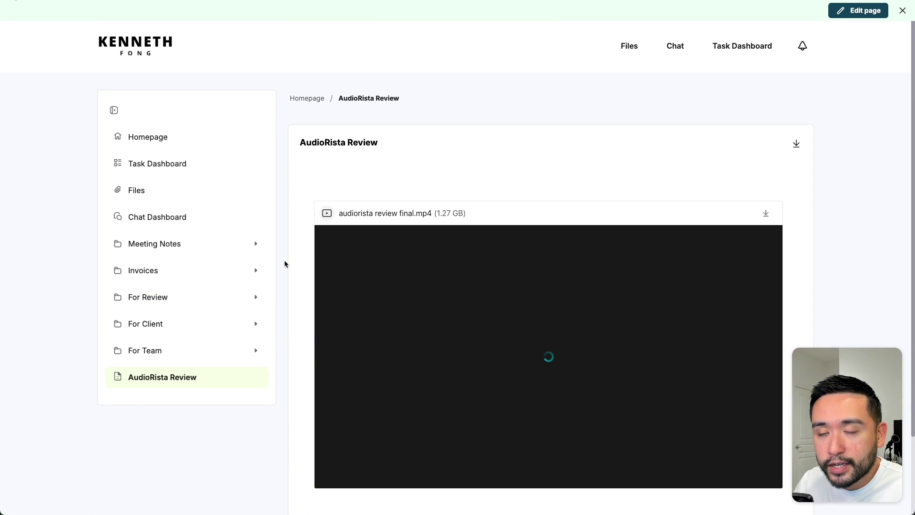
Browse Meeting Notes, the 8/22/2026 note, Invoices and For Review, then return to Homepage
click(164, 244)
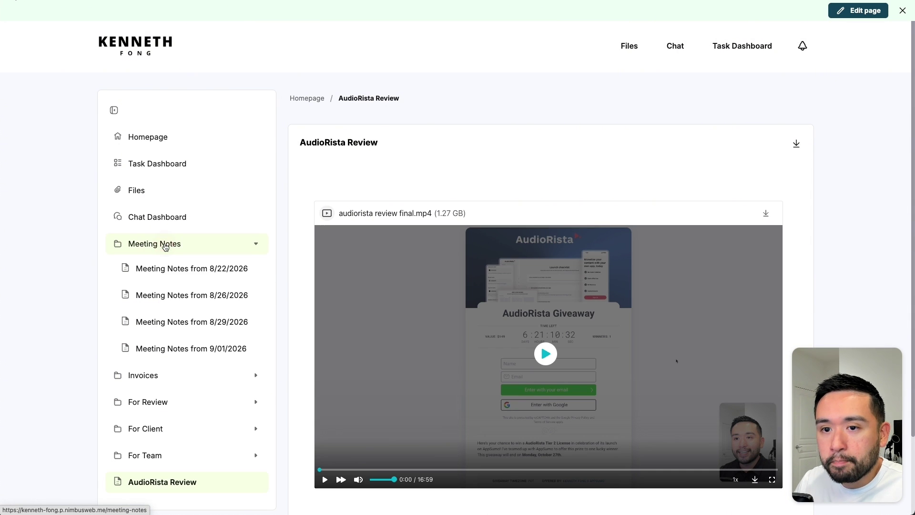
click(171, 269)
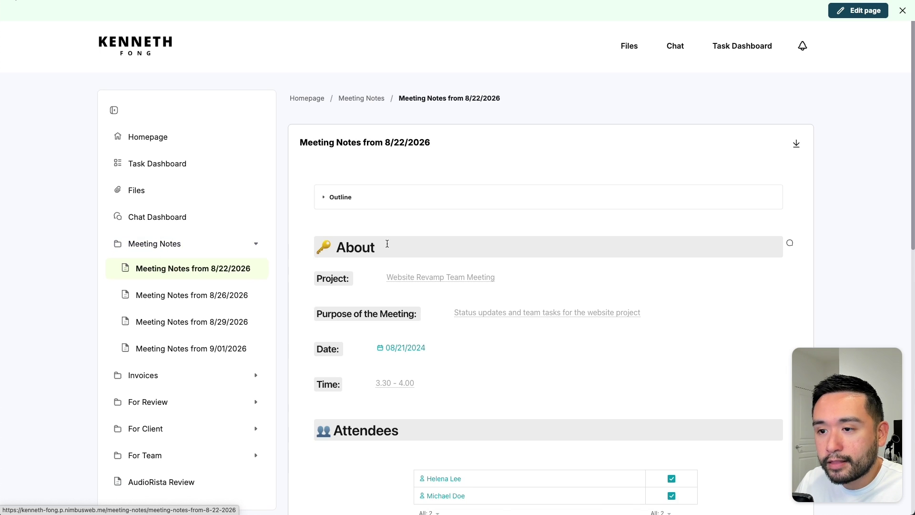
scroll(422, 231, down, 3)
click(148, 224)
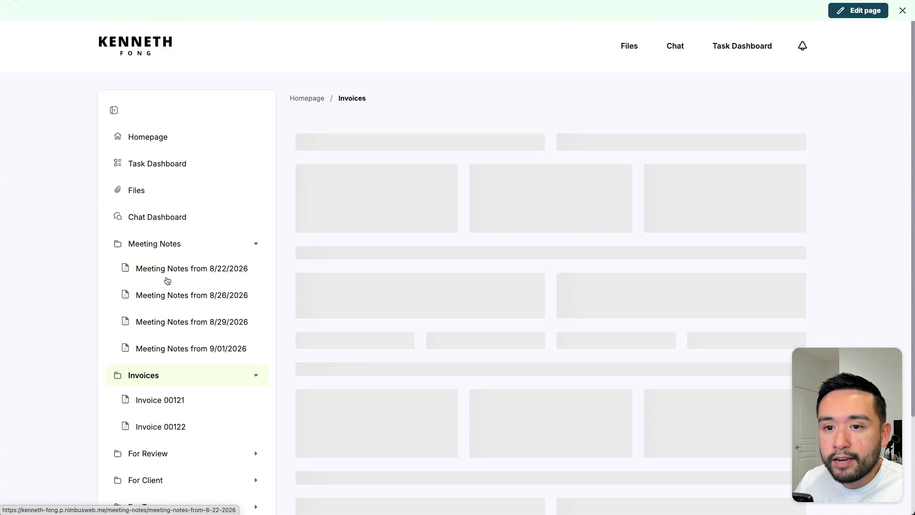
scroll(159, 339, down, 3)
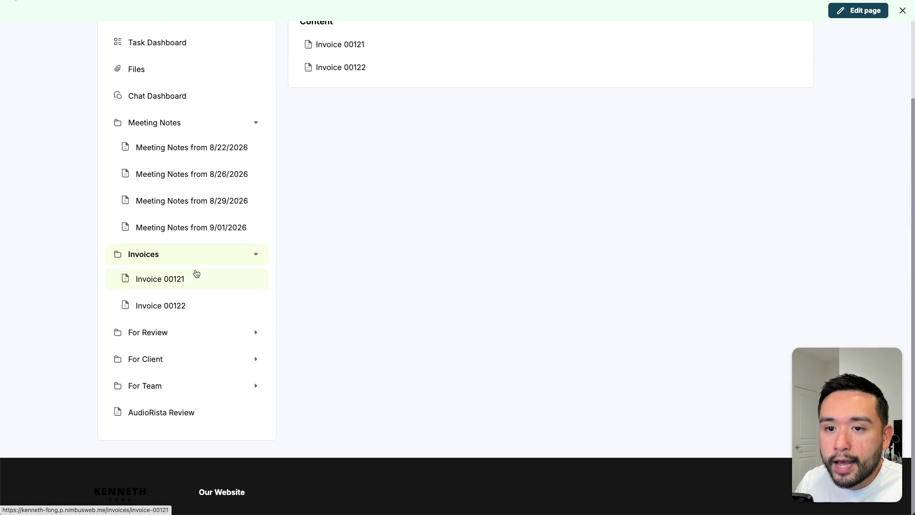
click(166, 337)
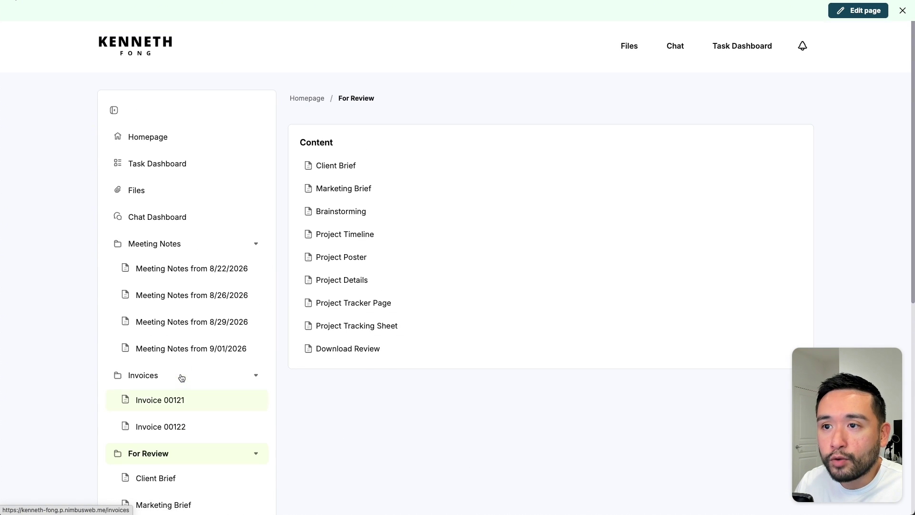
click(172, 137)
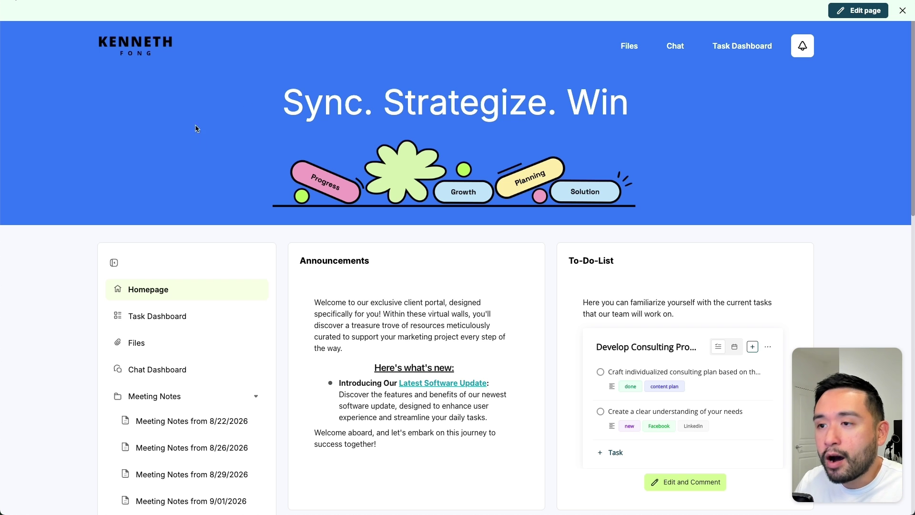
Exit the portal preview and expand the Topbar and Footer content items in the builder
key(Escape)
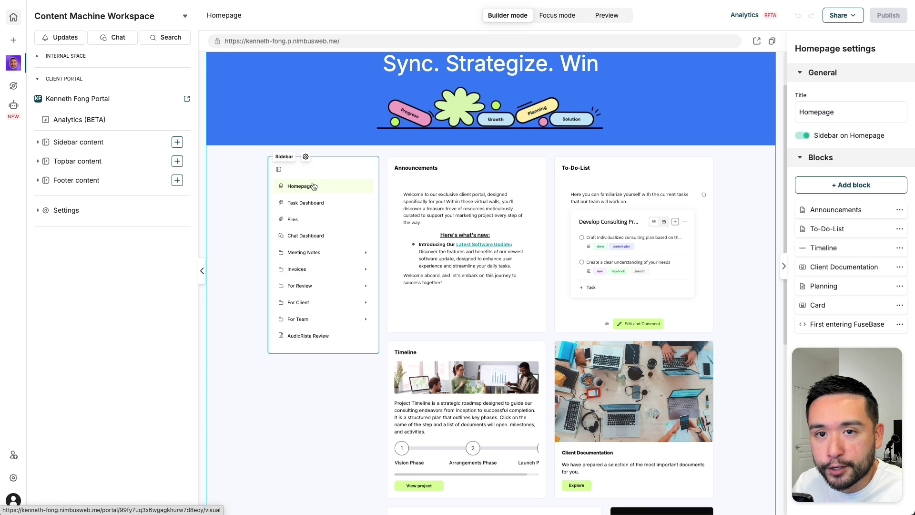
scroll(329, 189, up, 2)
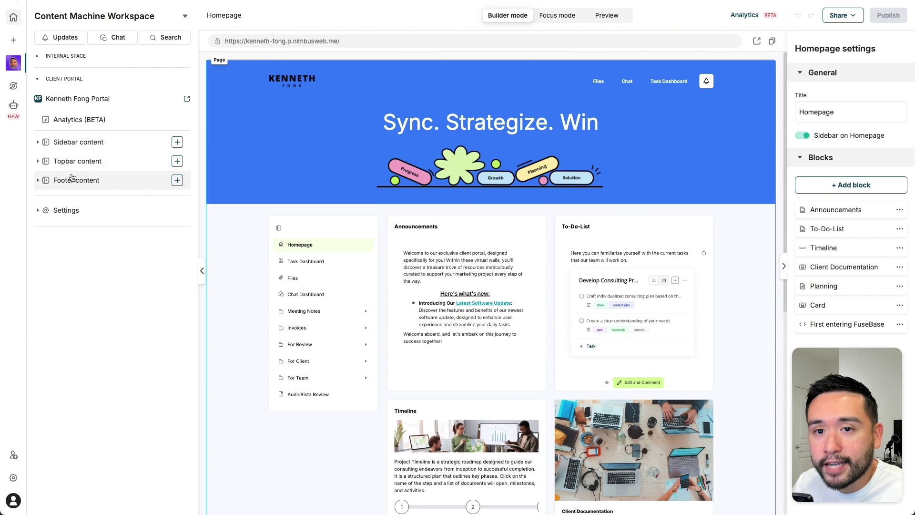
click(110, 163)
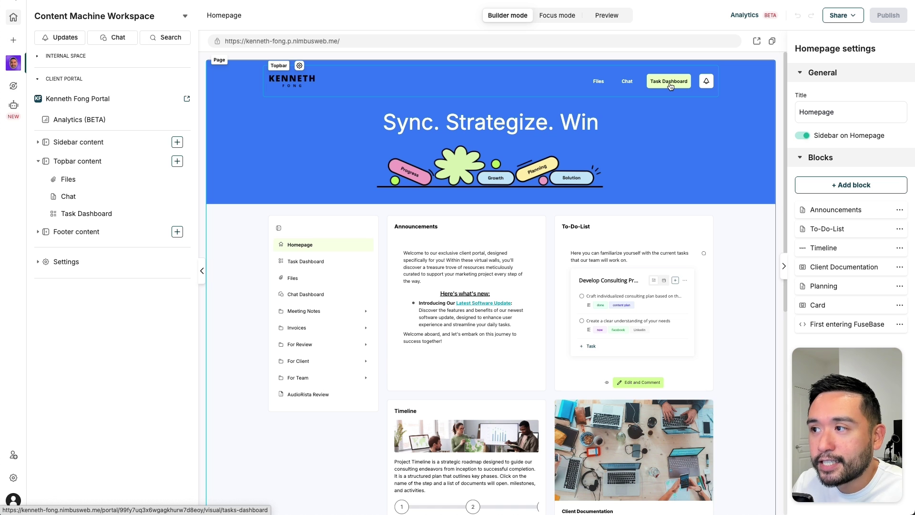
click(39, 232)
scroll(395, 267, down, 5)
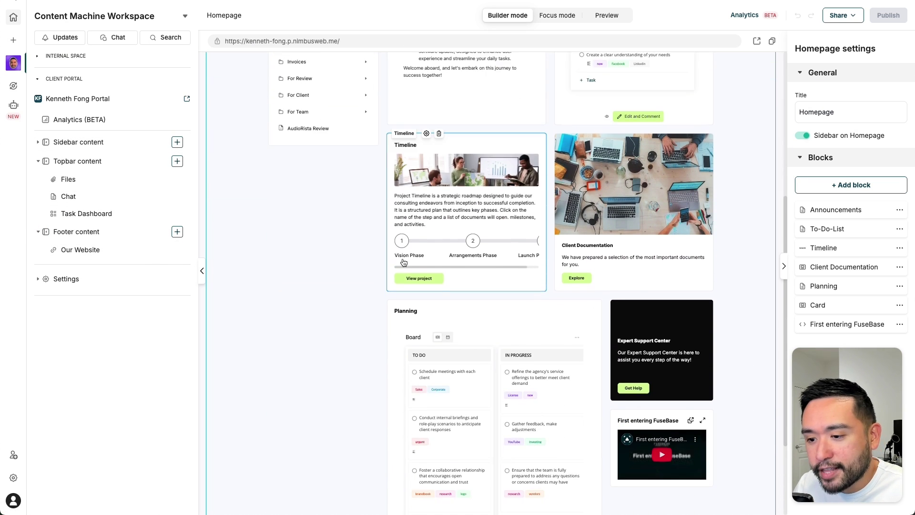
scroll(429, 334, down, 3)
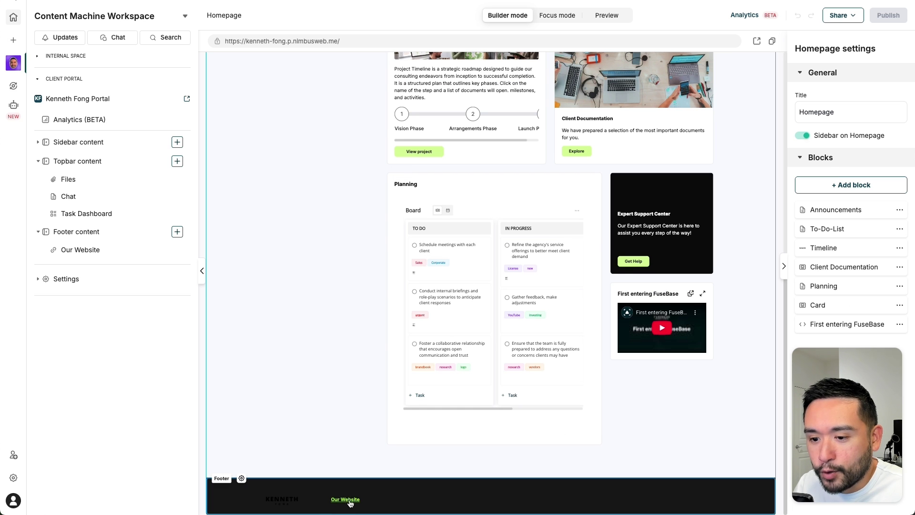
scroll(425, 386, up, 3)
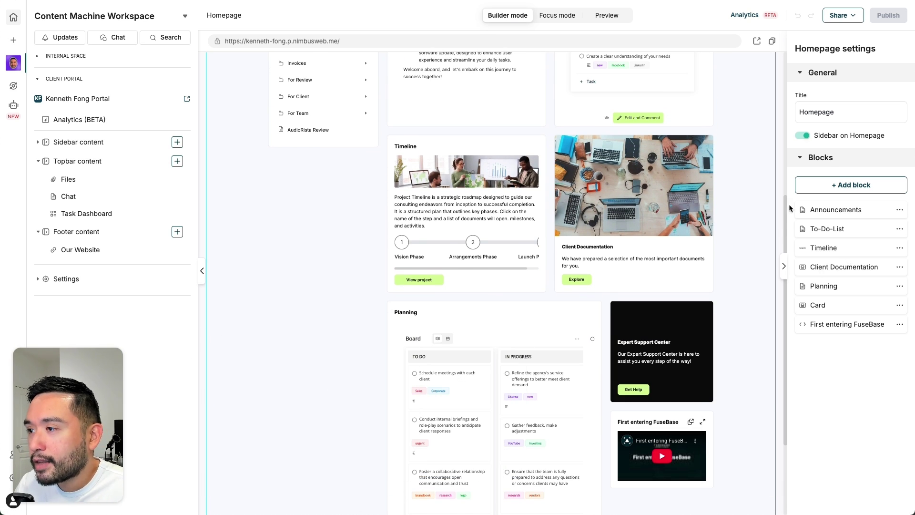
scroll(749, 217, up, 5)
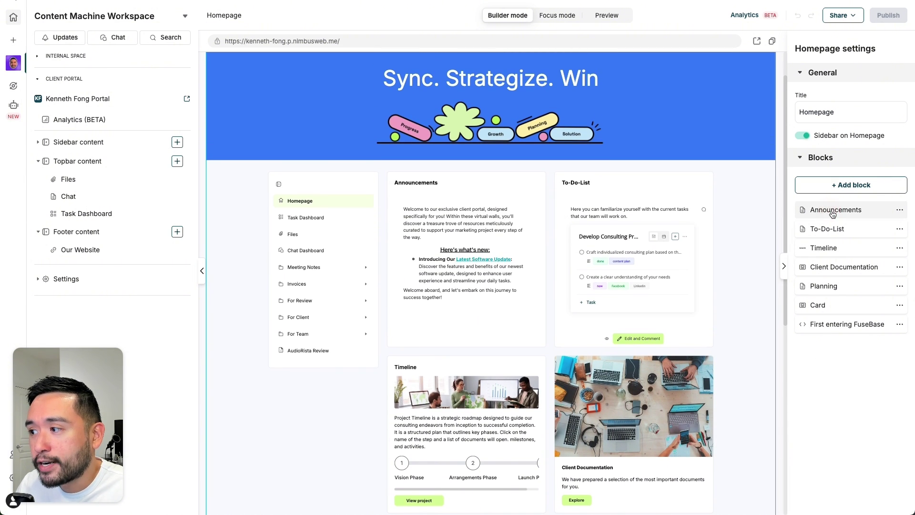
Open the To-Do-List block's settings and keep its width at 3 column
click(823, 230)
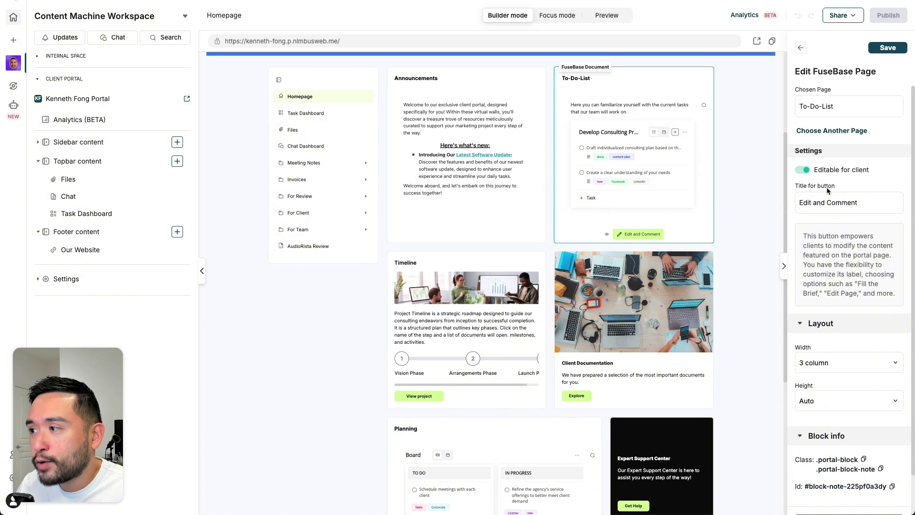
scroll(833, 209, down, 1)
scroll(832, 209, down, 1)
click(826, 321)
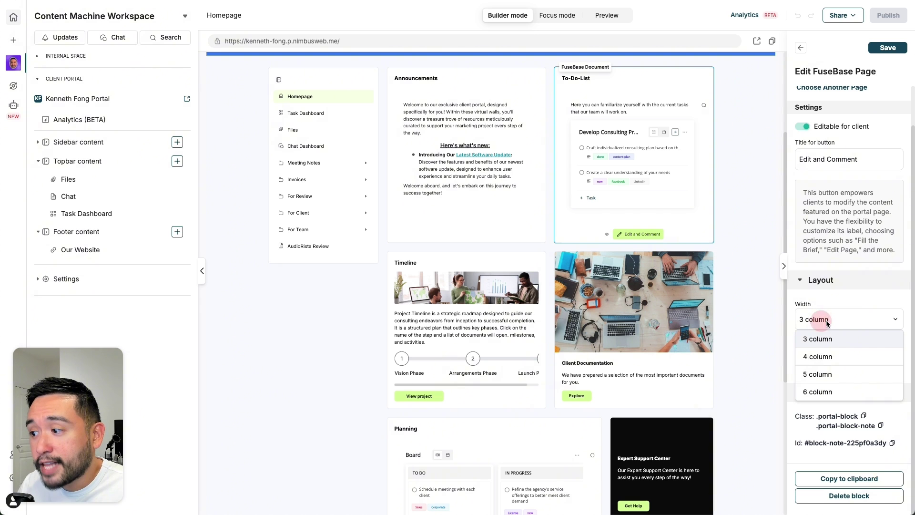
click(828, 339)
scroll(828, 295, up, 2)
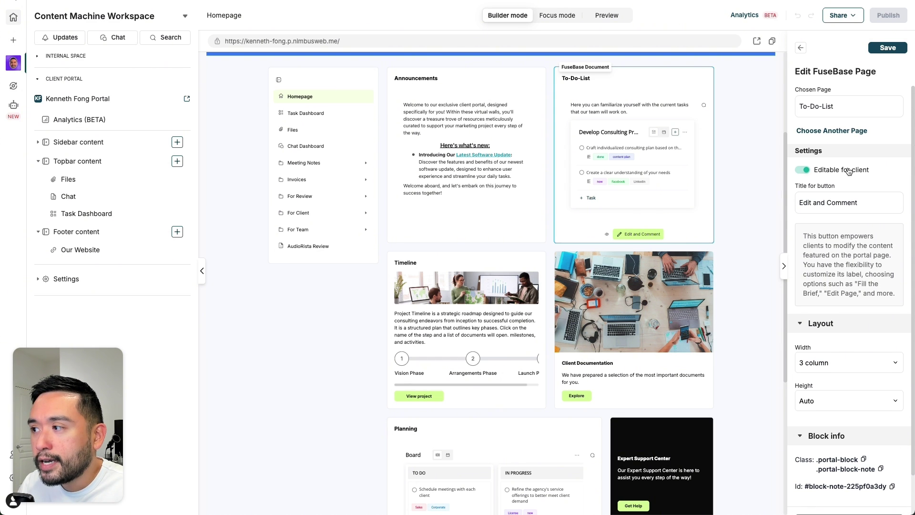
scroll(847, 167, down, 1)
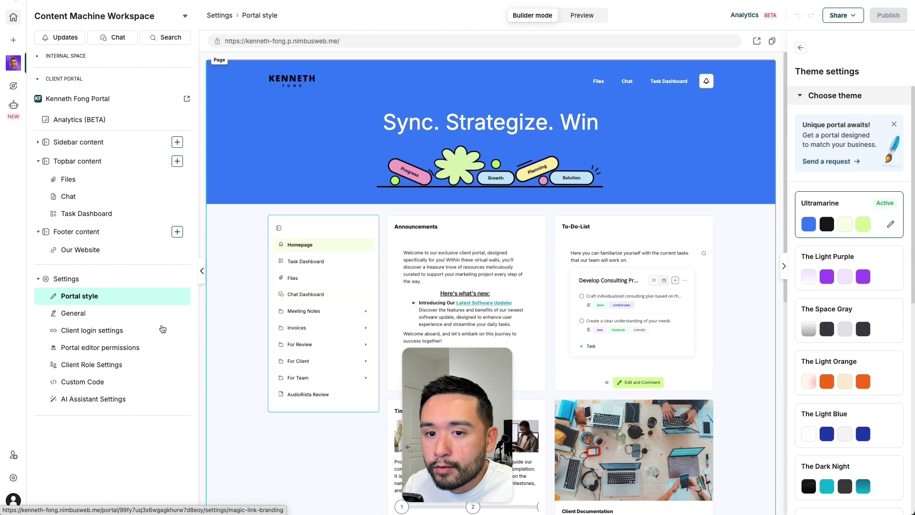
In Portal style, try The Light Purple, The Space Gray and The Dark Night themes
click(65, 279)
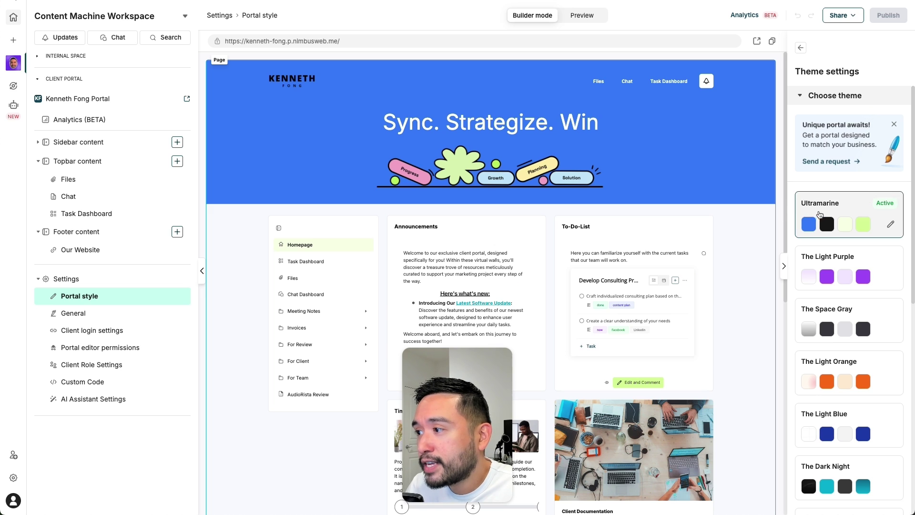
click(829, 257)
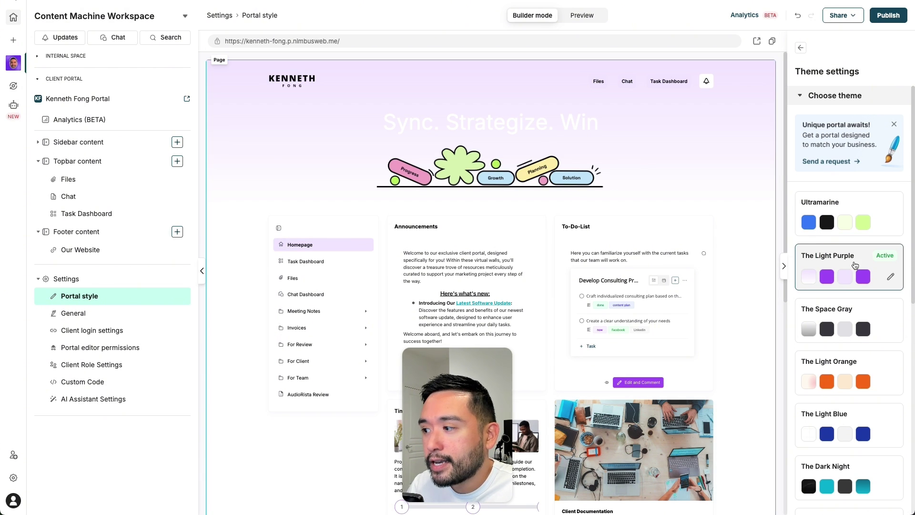
click(843, 313)
scroll(844, 313, down, 3)
click(839, 384)
scroll(527, 251, down, 3)
scroll(834, 246, down, 1)
scroll(835, 252, down, 6)
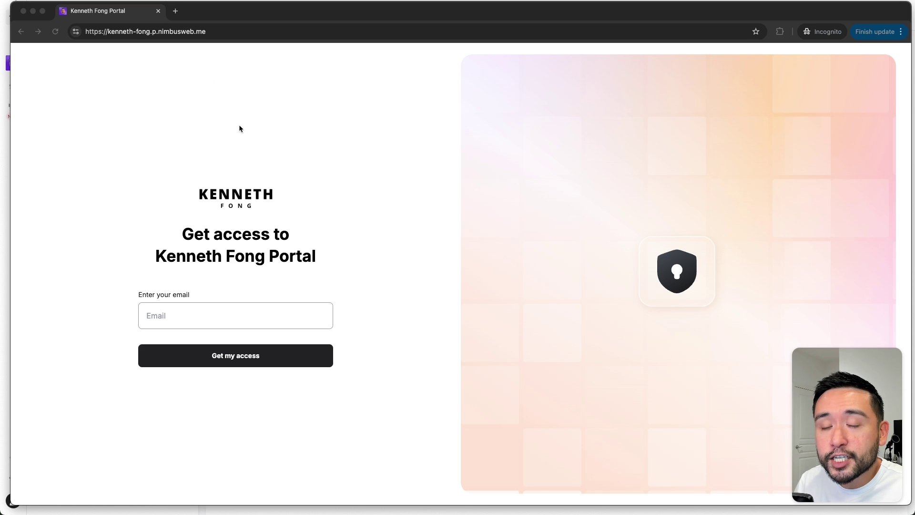
Return to the main window showing Organization Console settings with the fusebase.kennethfong.com custom domain
click(235, 199)
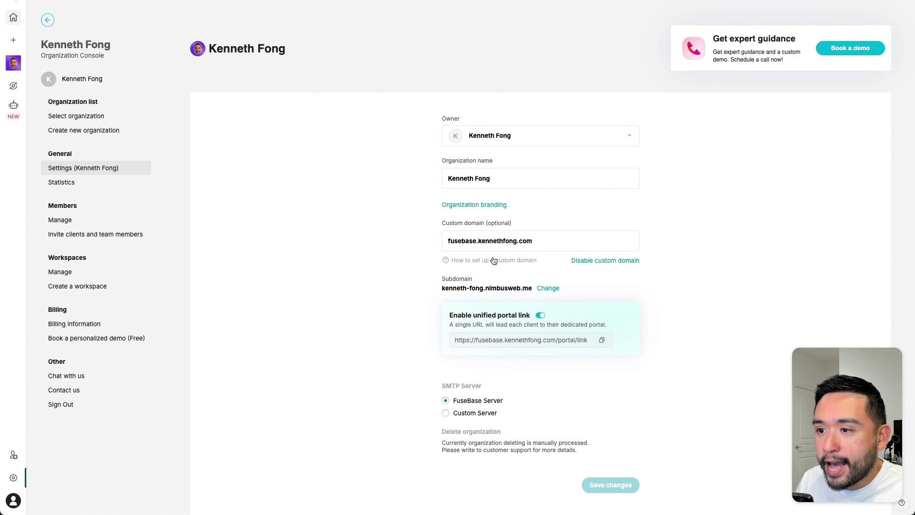
scroll(491, 260, down, 1)
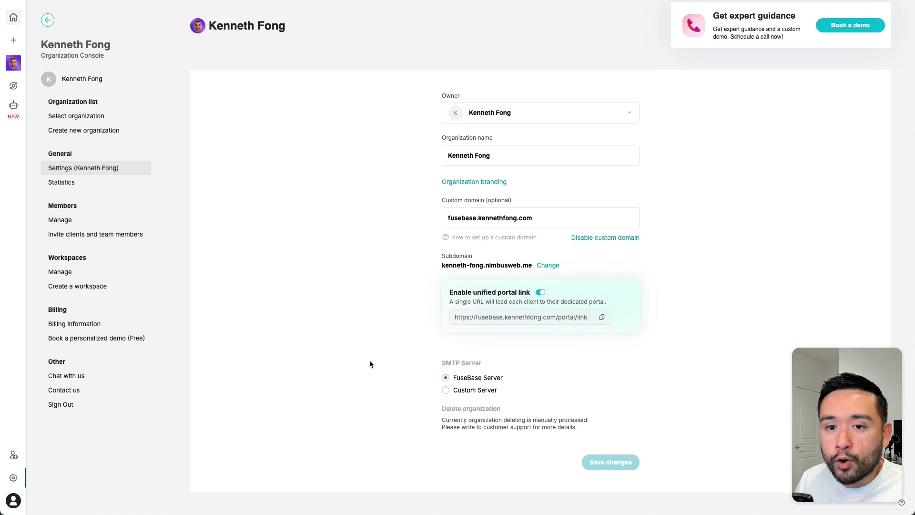
Open the organization's member management and start inviting new members
click(15, 456)
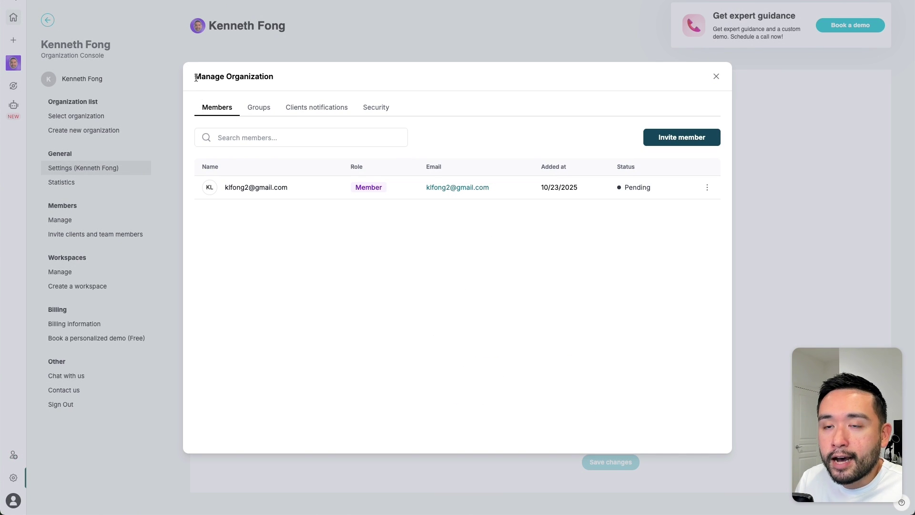
drag(196, 78, 301, 78)
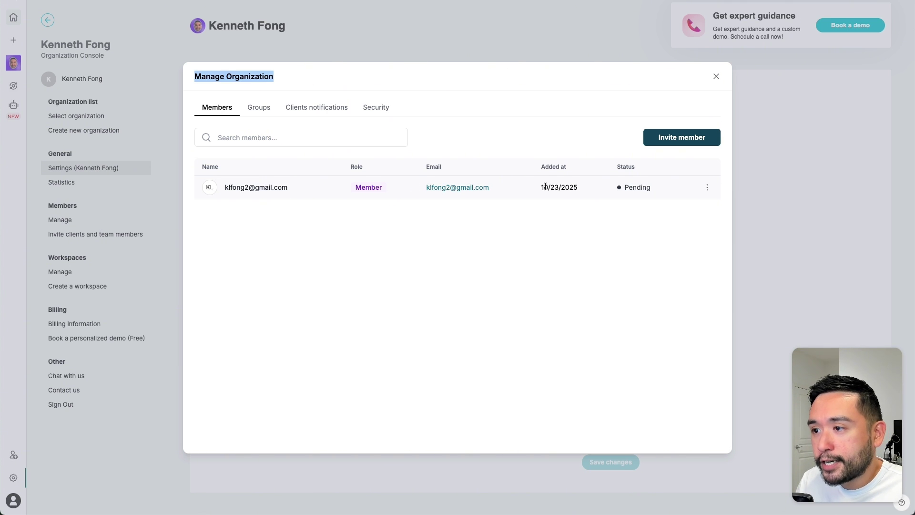
click(680, 140)
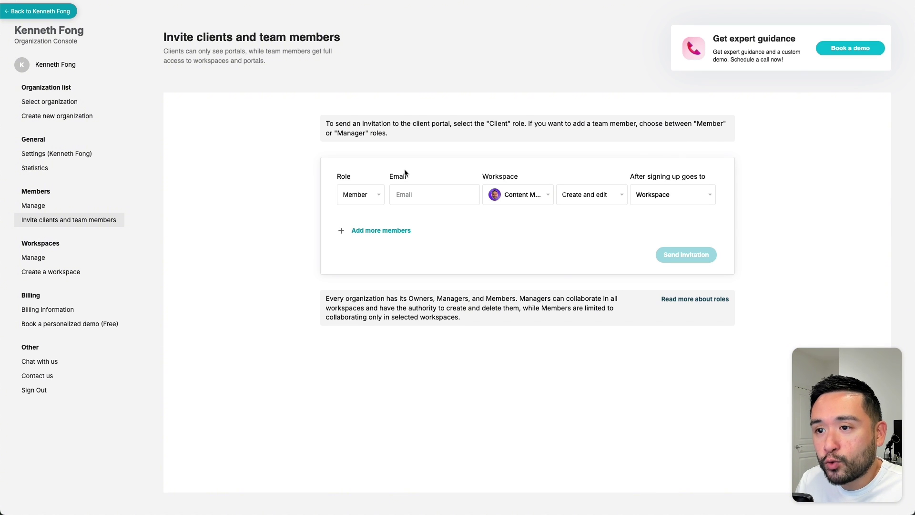
Add a second invite with Content Machine Workspace and Create and edit access
click(393, 231)
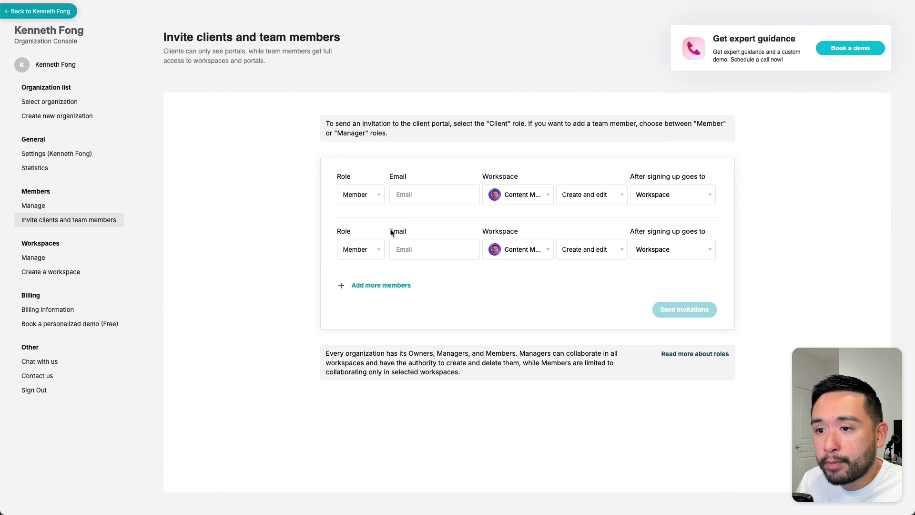
click(375, 250)
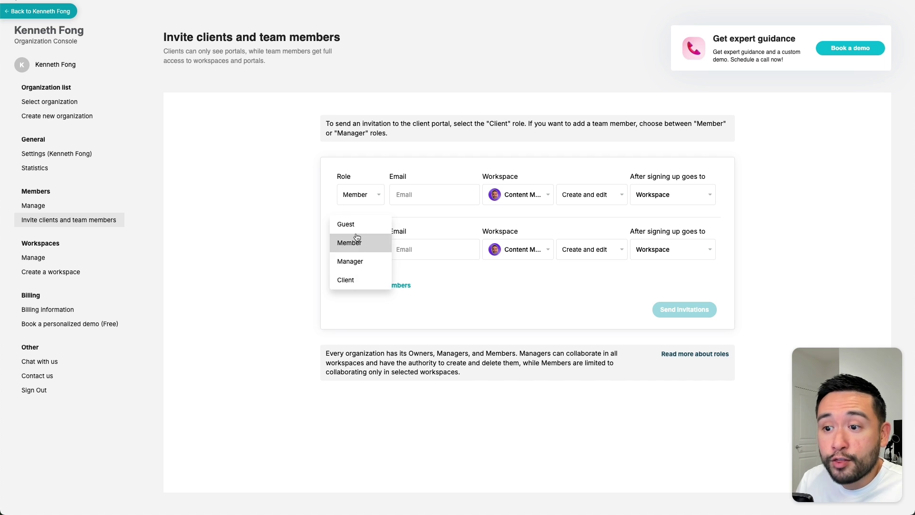
click(427, 266)
click(539, 251)
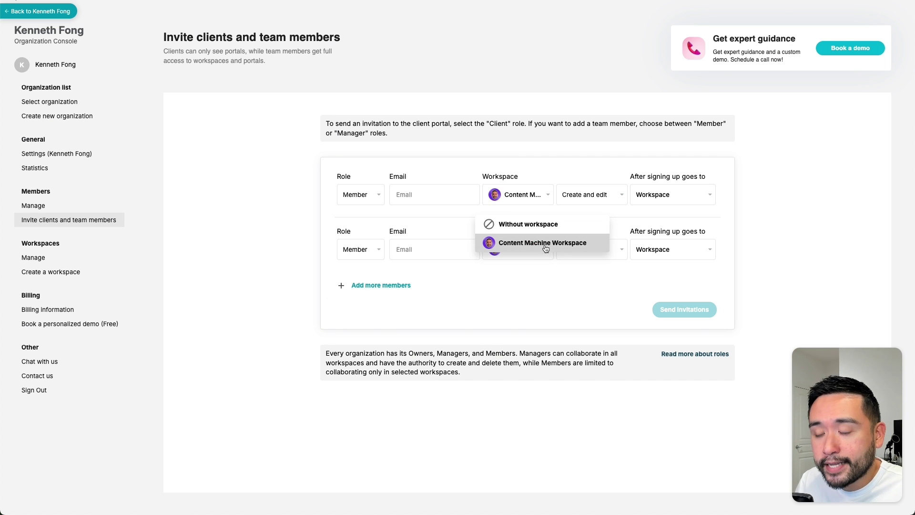
click(547, 247)
click(593, 250)
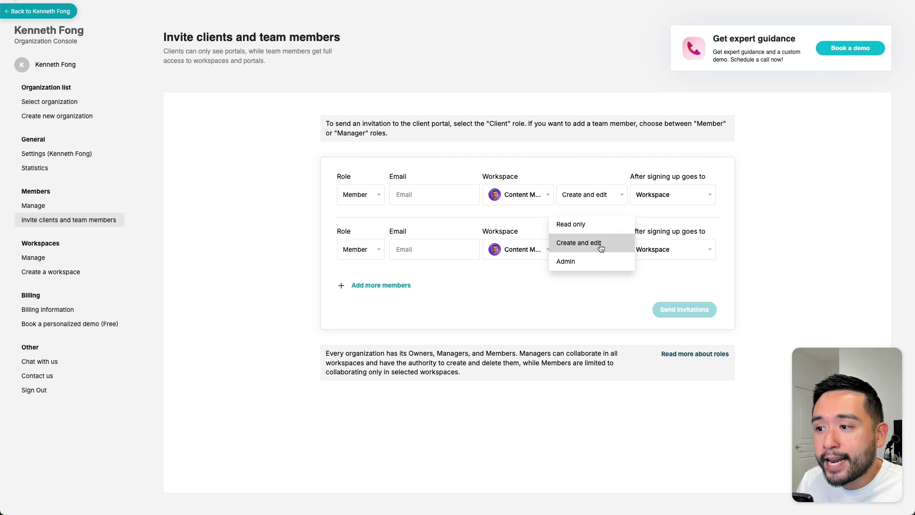
click(579, 278)
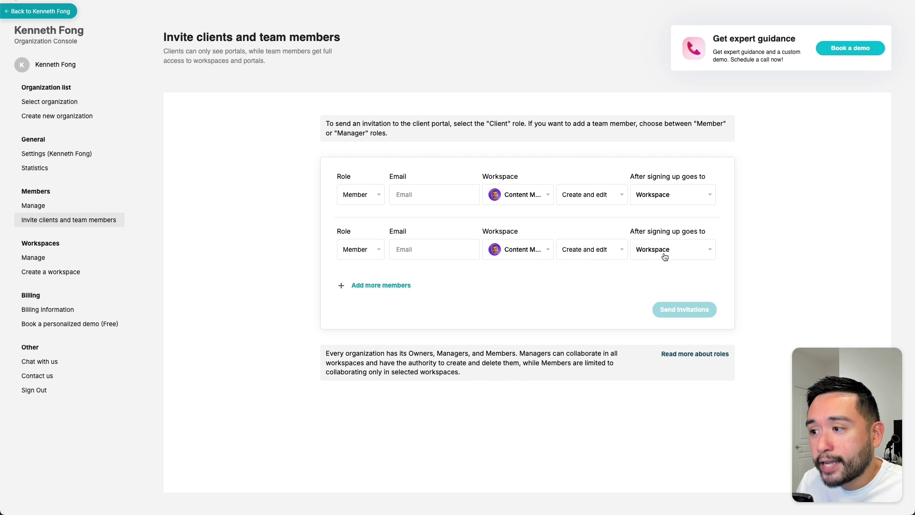
click(668, 250)
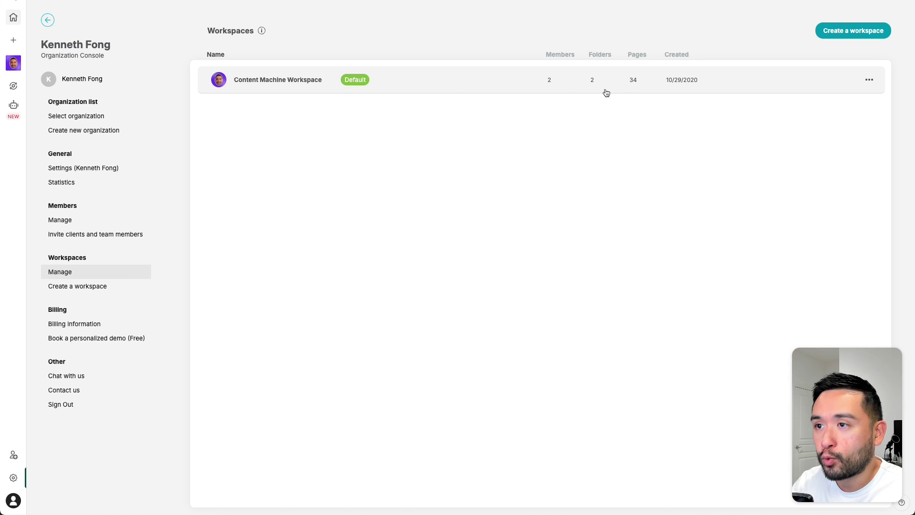
Open Content Machine Workspace's public pages branding and browse the Web-client and AI Assistant tabs
click(871, 82)
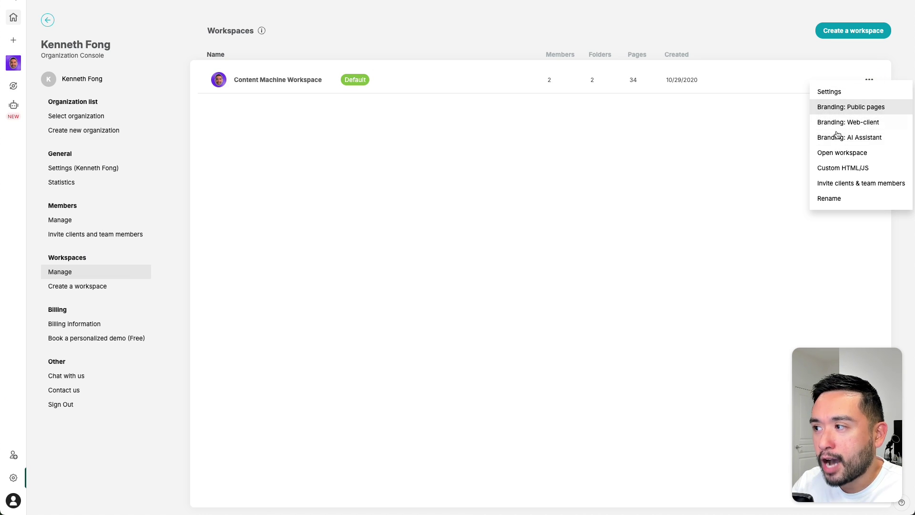
click(845, 110)
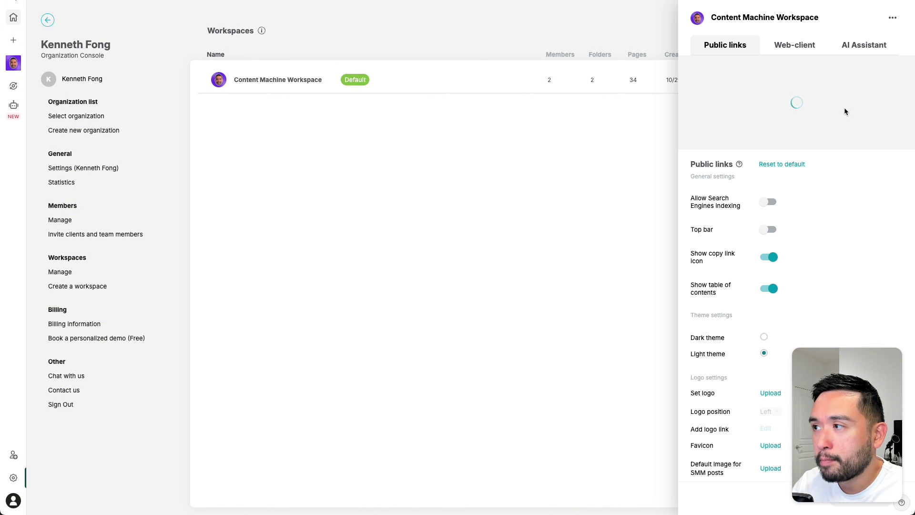
click(793, 47)
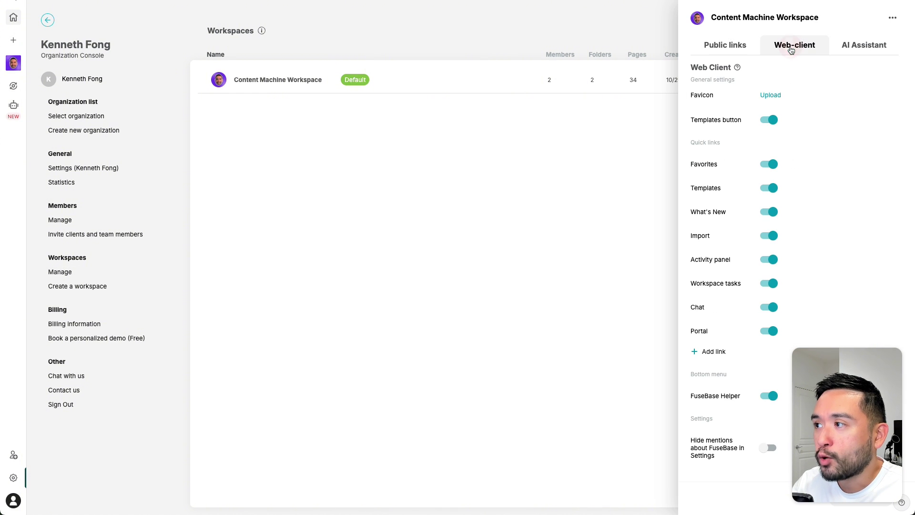
click(861, 49)
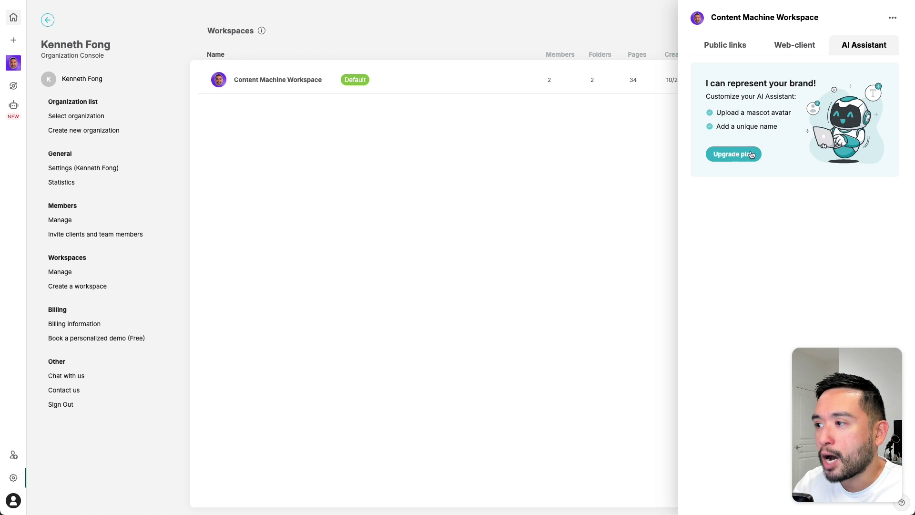
click(729, 43)
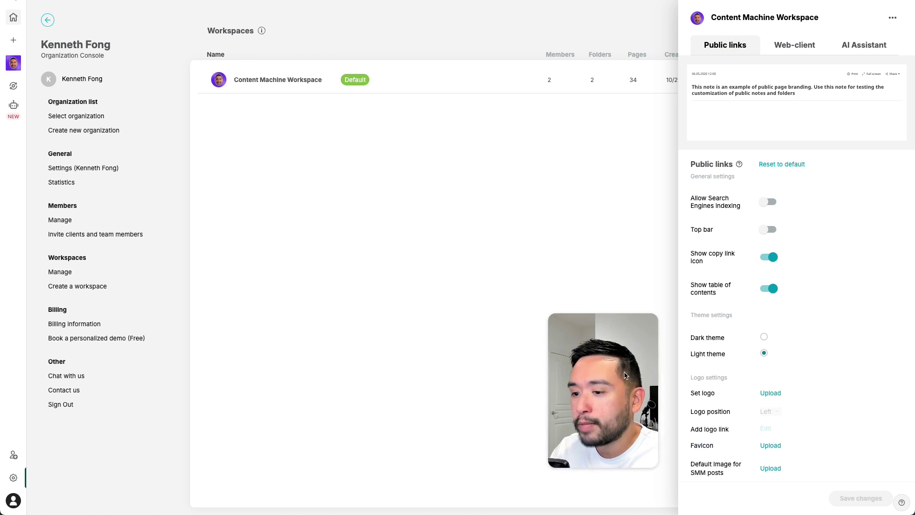
Toggle the public pages top bar on and back off, then revisit Web-client and Public links
scroll(751, 206, down, 3)
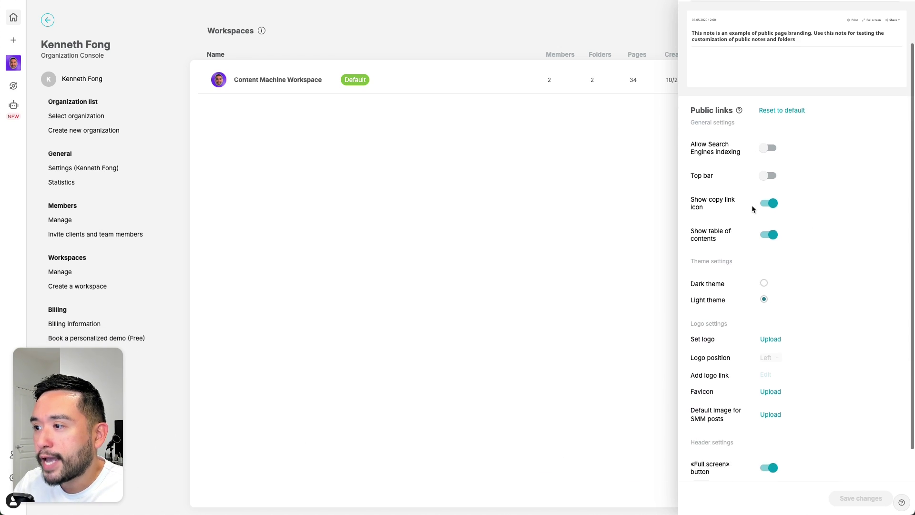
click(768, 138)
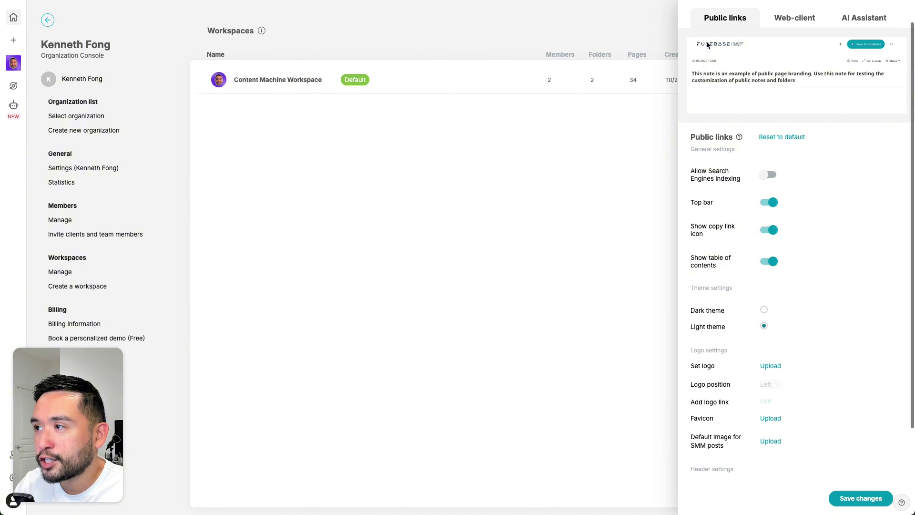
click(769, 204)
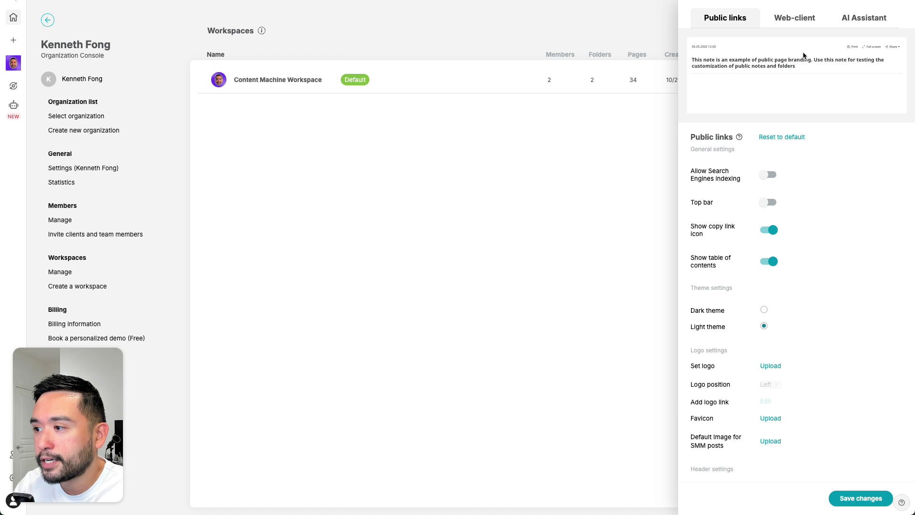
scroll(729, 369, down, 1)
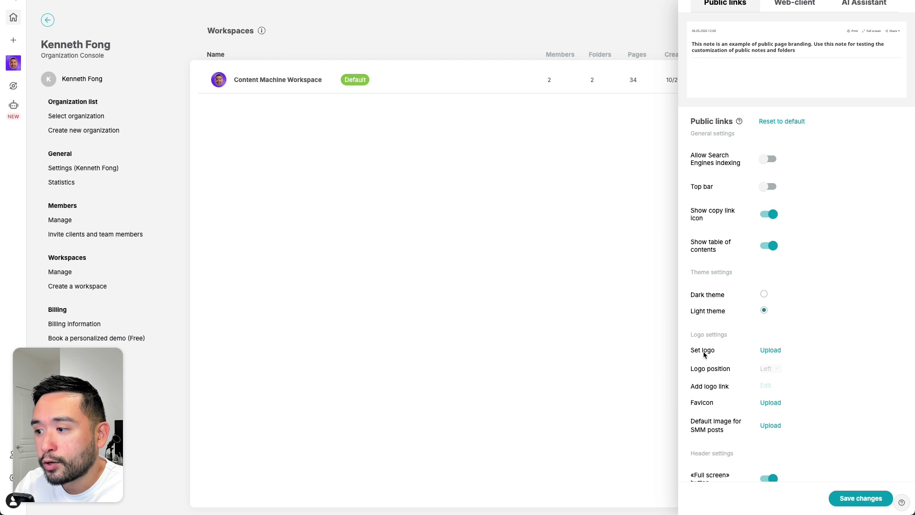
scroll(770, 408, down, 3)
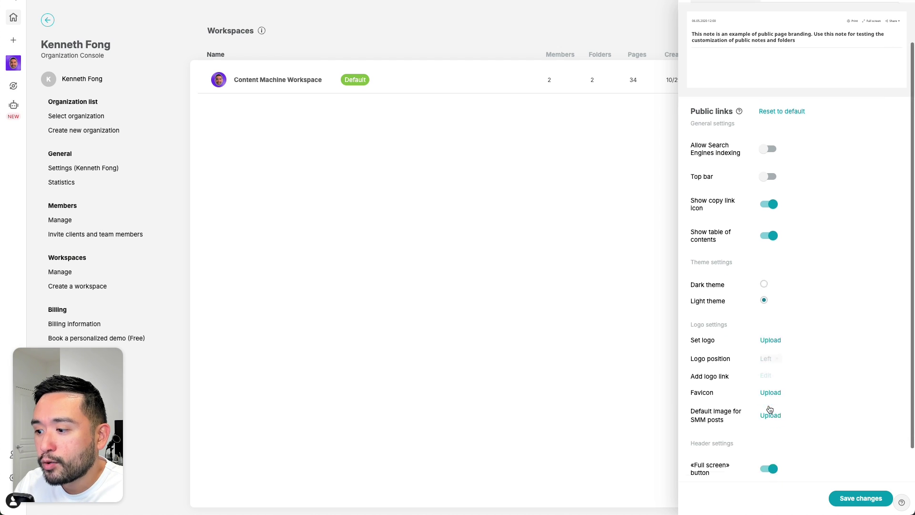
scroll(773, 408, up, 3)
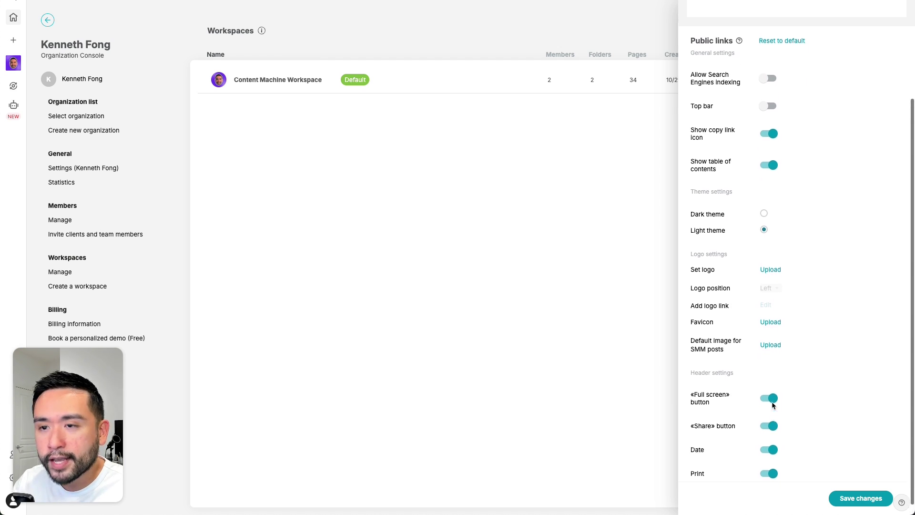
scroll(772, 406, up, 2)
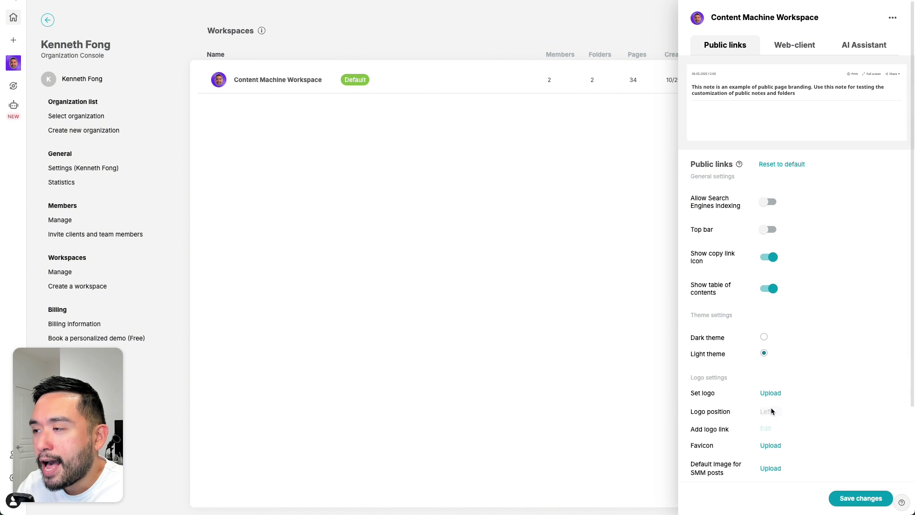
scroll(772, 390, down, 5)
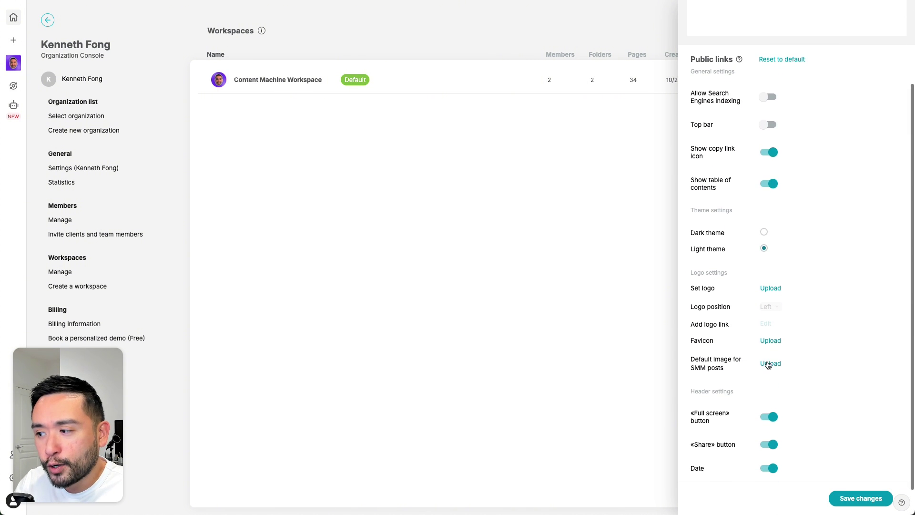
scroll(763, 374, up, 4)
scroll(774, 359, up, 1)
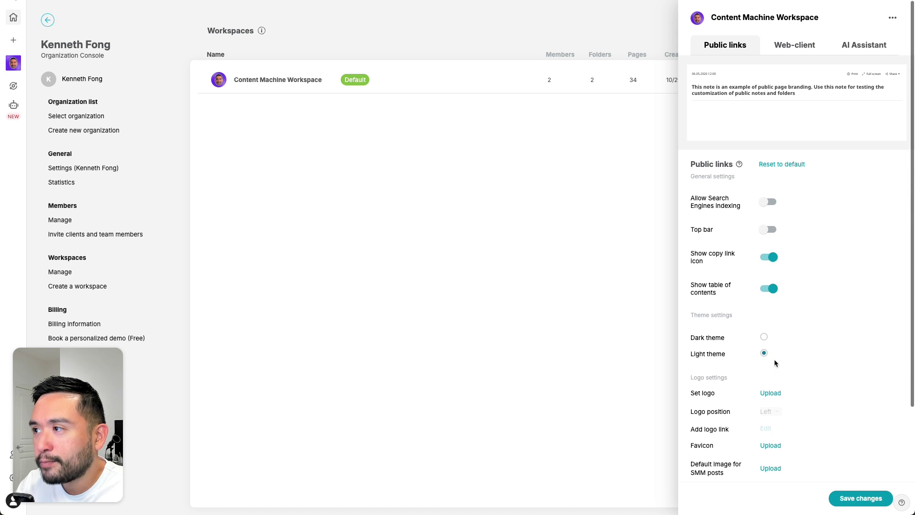
click(794, 45)
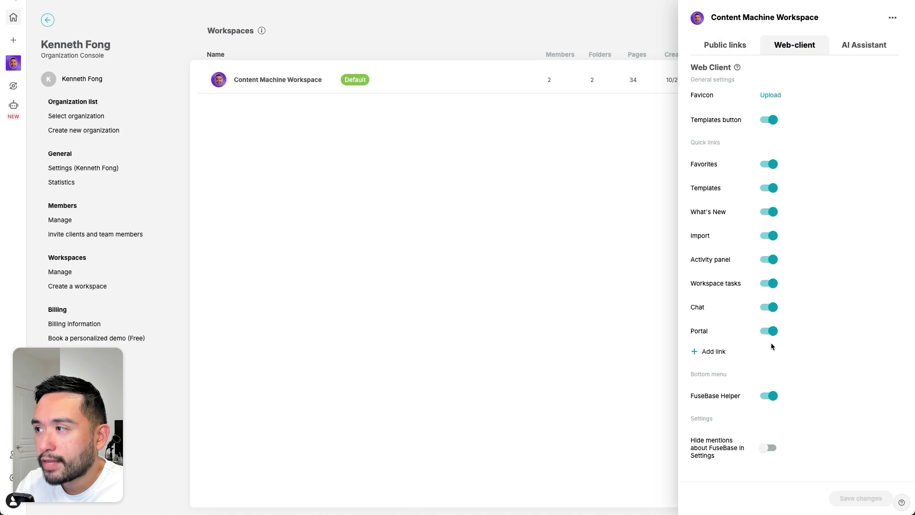
click(737, 44)
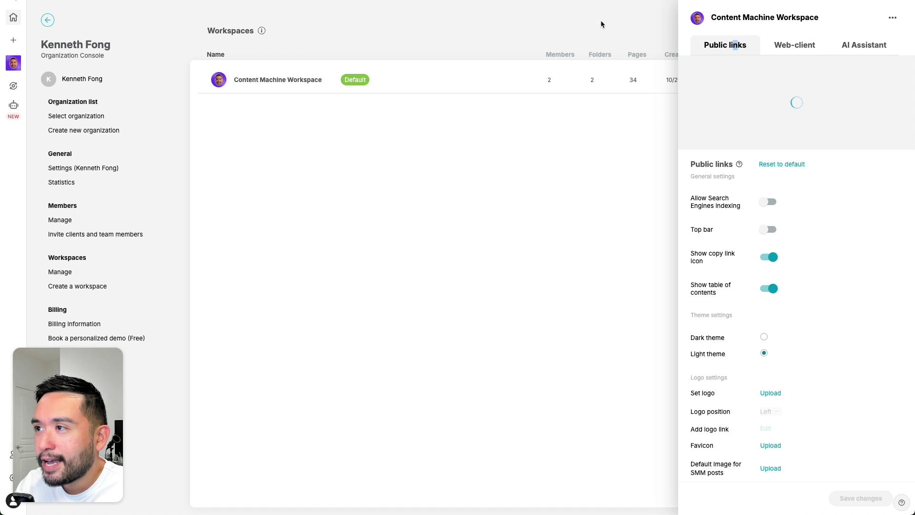
Close the branding panel, return to the portal Homepage, and expand Internal Space in the sidebar
click(599, 44)
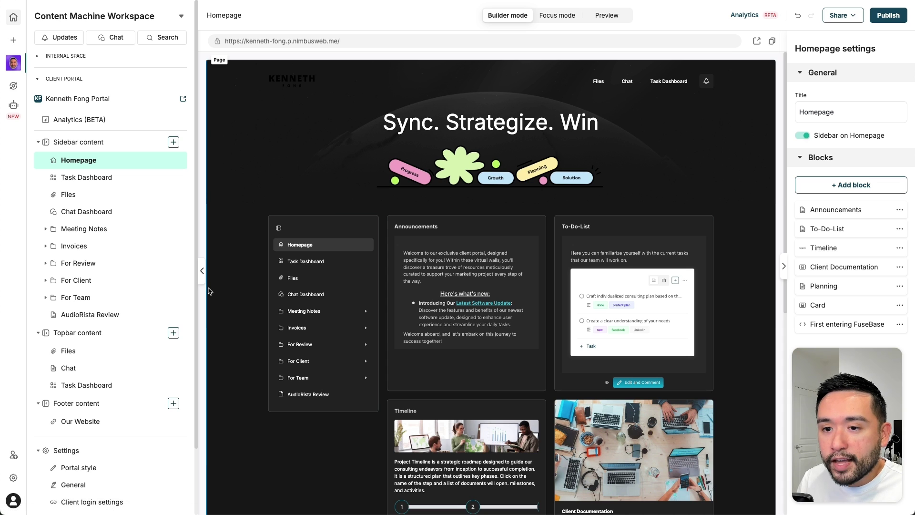
scroll(227, 288, down, 5)
scroll(104, 299, down, 3)
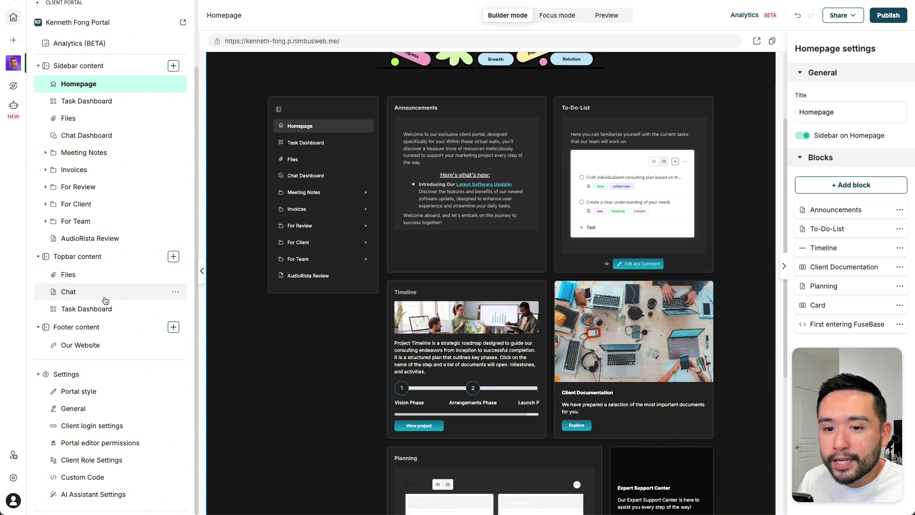
scroll(105, 300, up, 3)
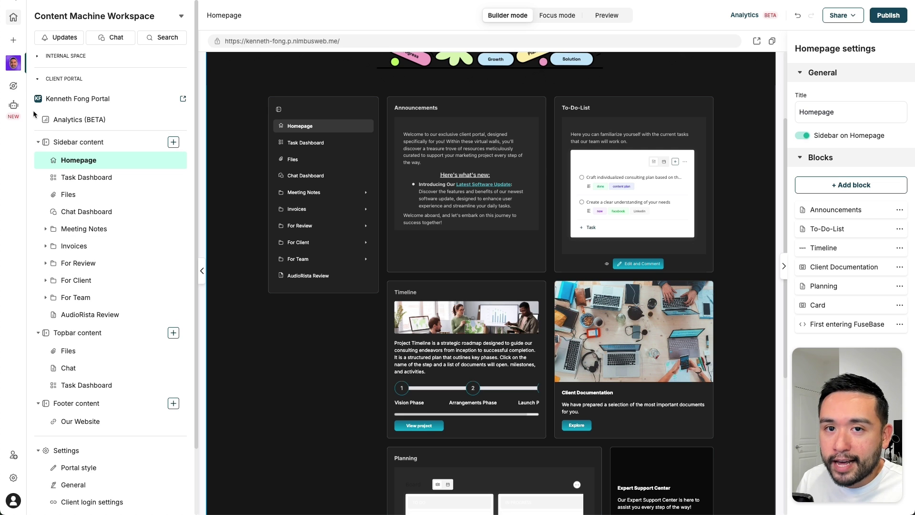
click(37, 57)
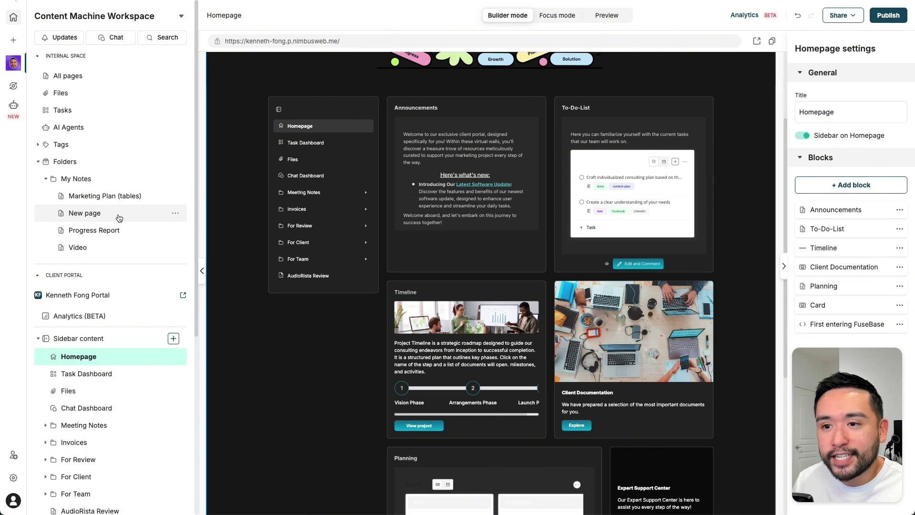
Show the workspace's All pages list under Internal Space
click(94, 79)
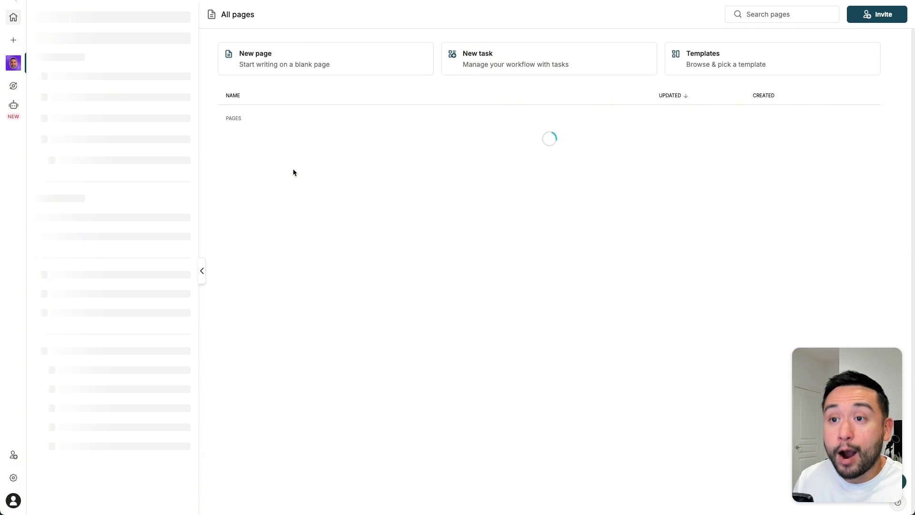